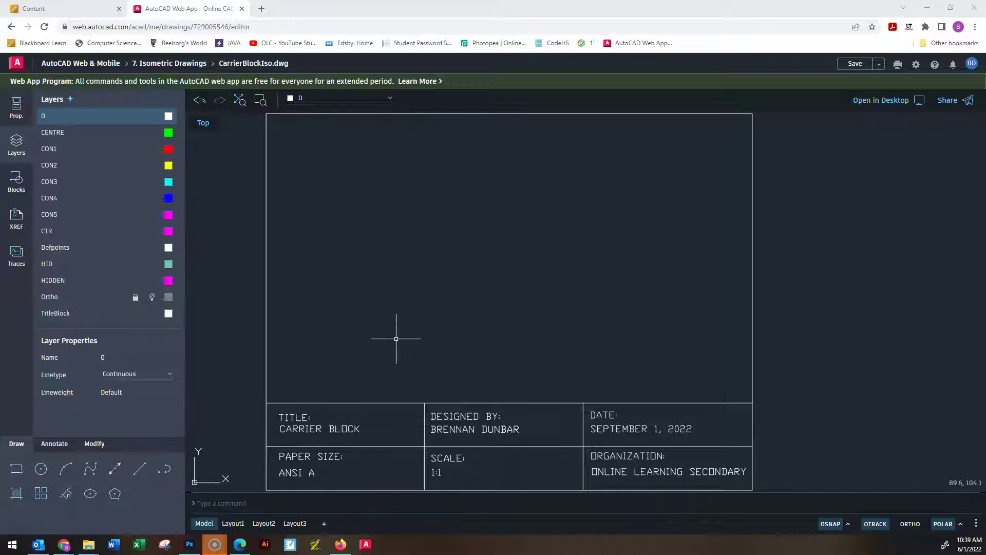
# - Review the available polar tracking angle increments for drawing isometric lines
pyautogui.click(395, 333)
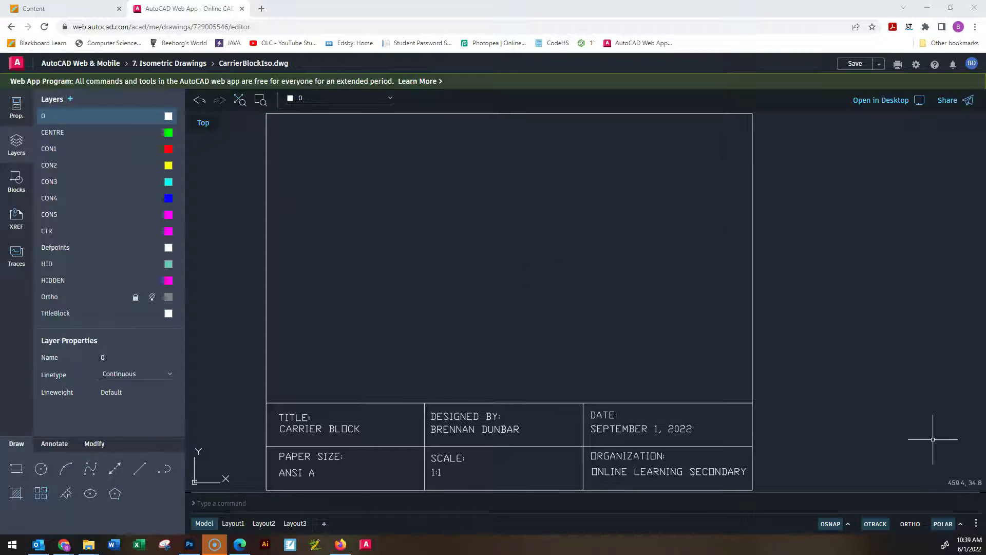
pyautogui.click(943, 525)
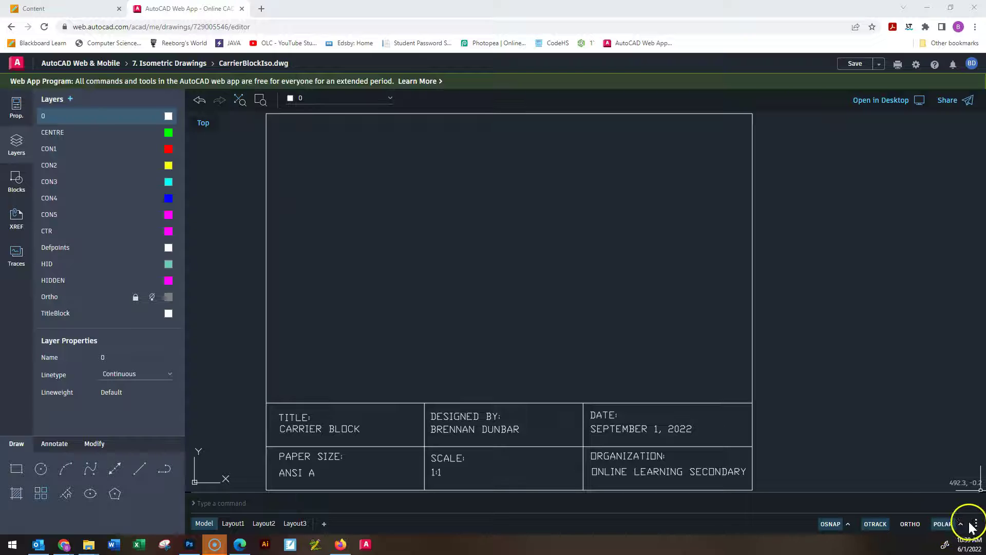
pyautogui.click(961, 524)
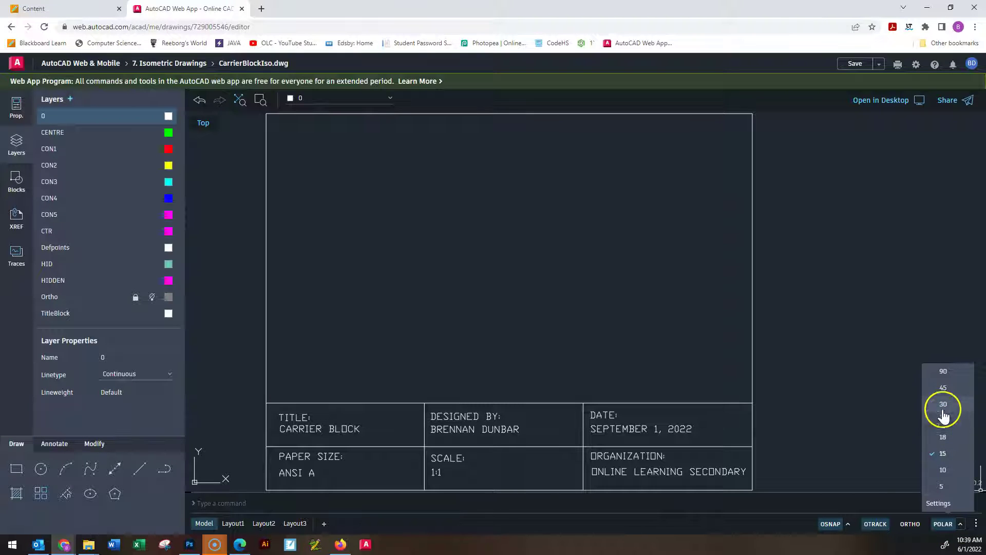
pyautogui.click(955, 452)
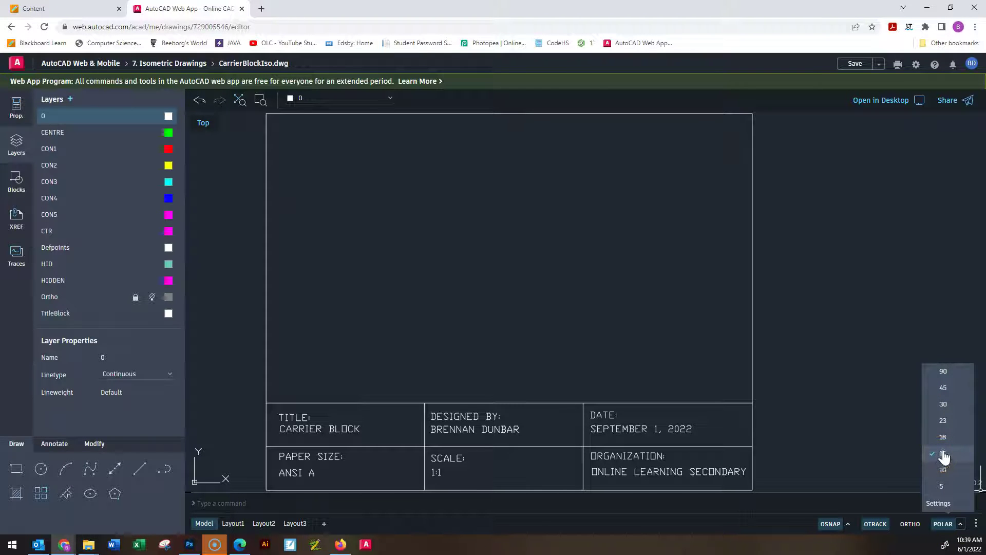
pyautogui.click(946, 410)
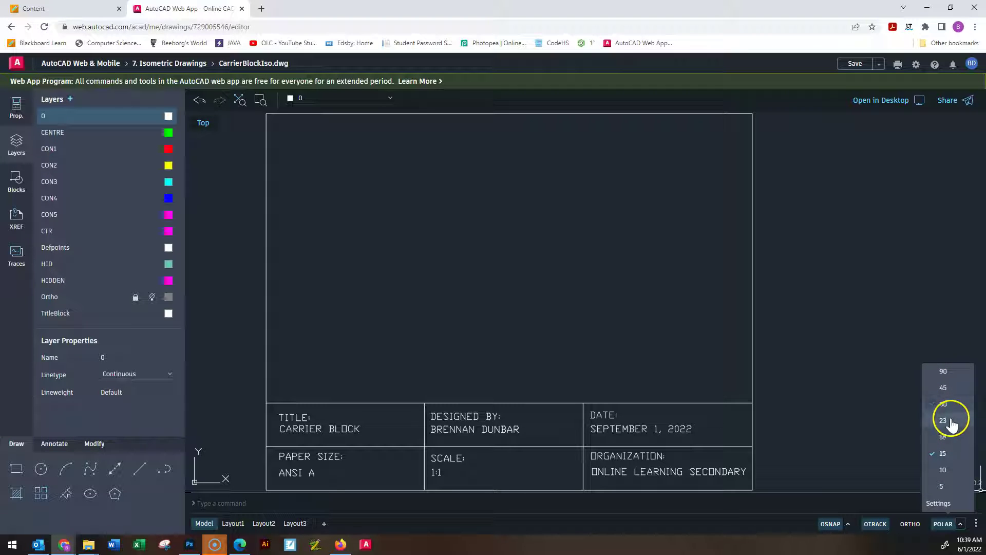
pyautogui.click(936, 468)
pyautogui.click(510, 324)
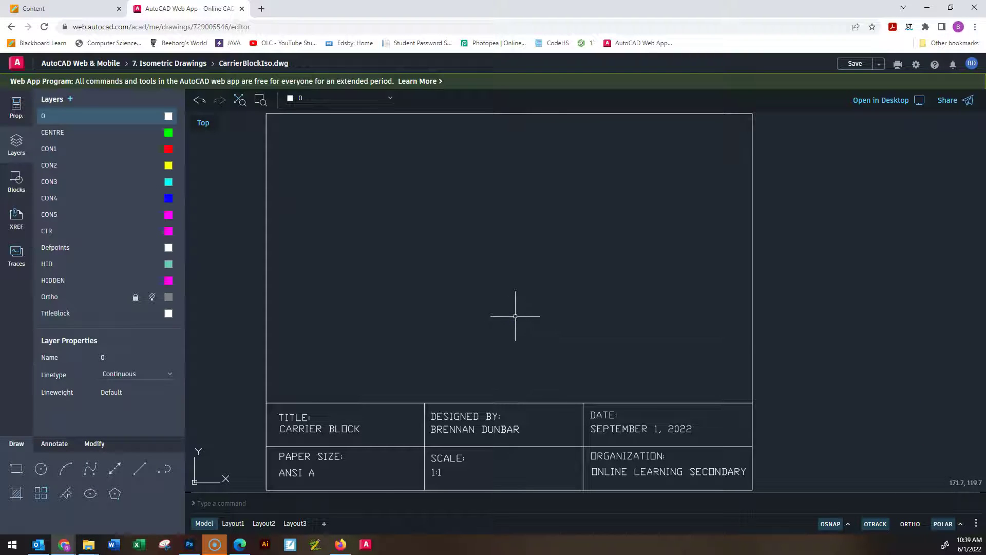
pyautogui.click(139, 468)
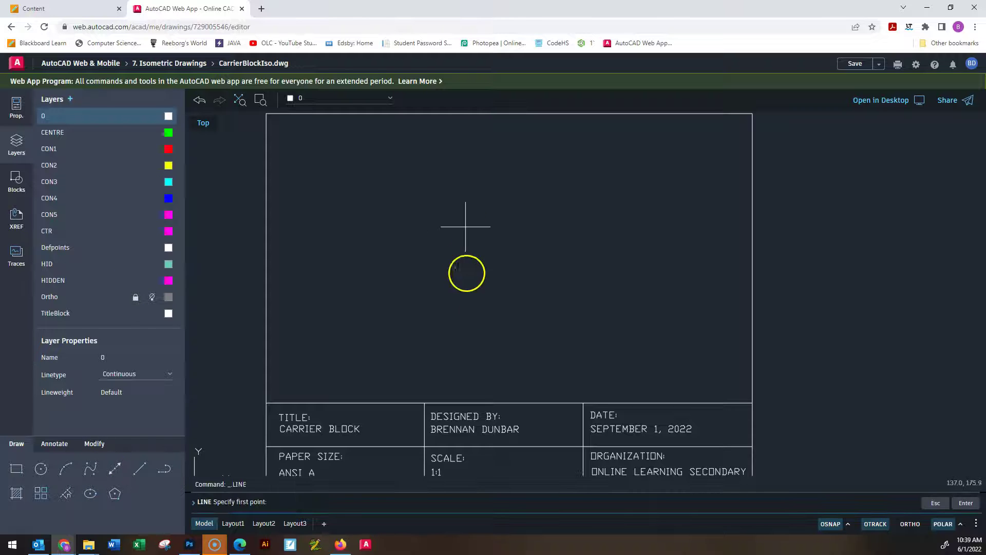
pyautogui.click(491, 333)
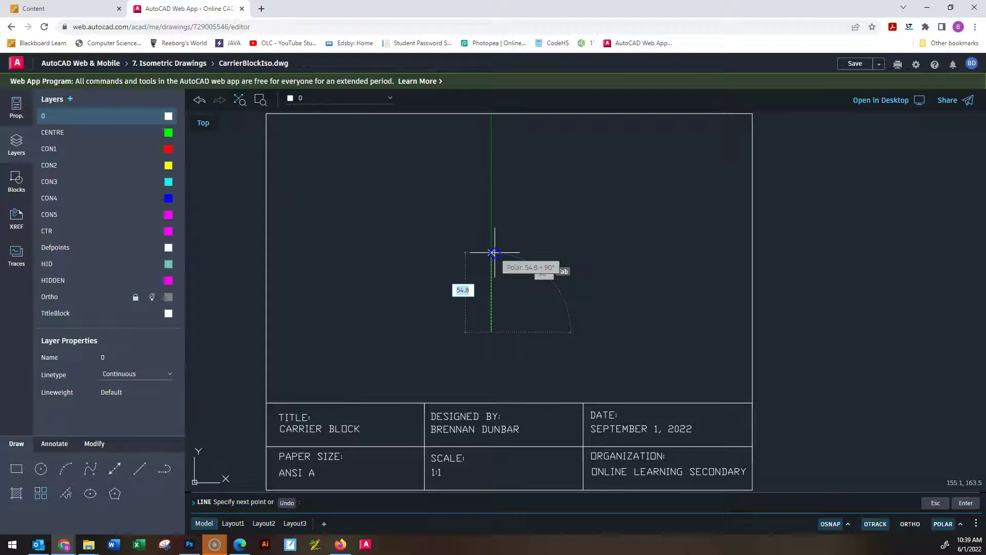
pyautogui.press('Escape')
pyautogui.press('Escape')
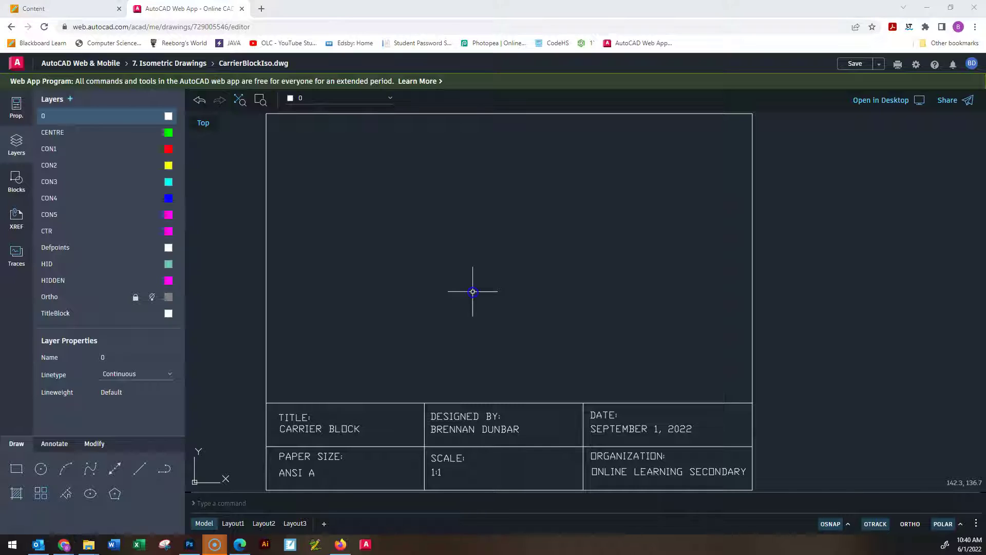
# - Switch to the PDF booklet and examine the Carrier Block's orthographic views and dimensions on page 41
pyautogui.hotkey('alt', 'Tab')
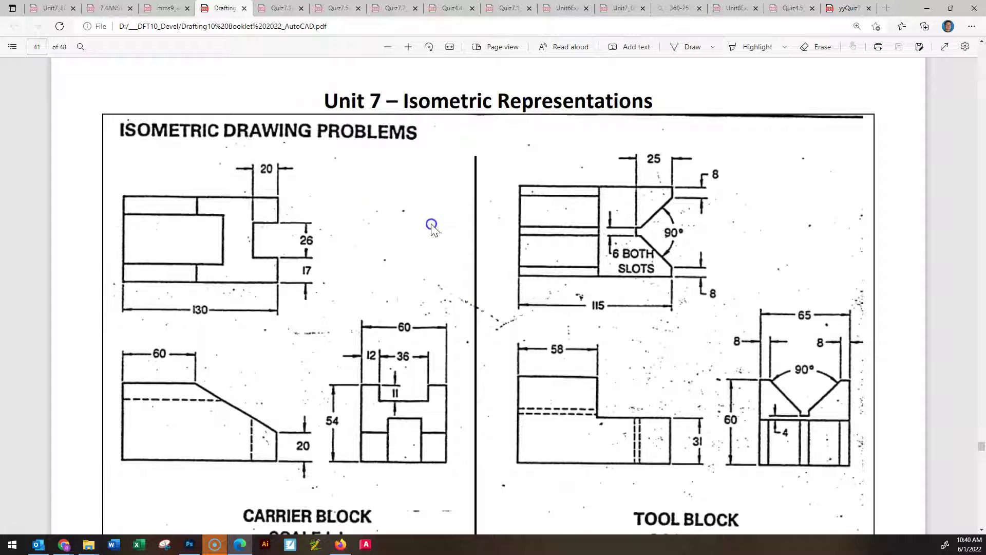
pyautogui.scroll(-2, 431, 222)
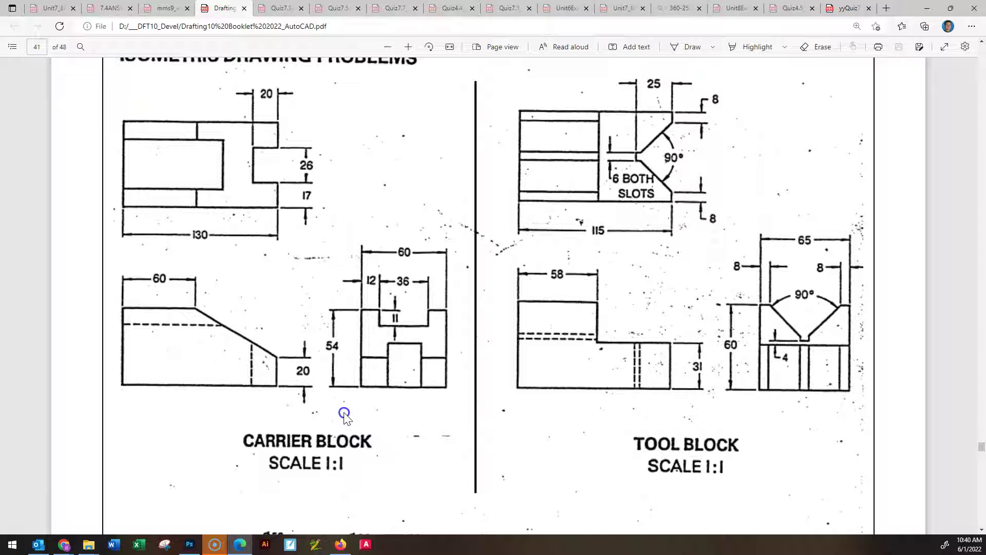
pyautogui.scroll(2, 344, 416)
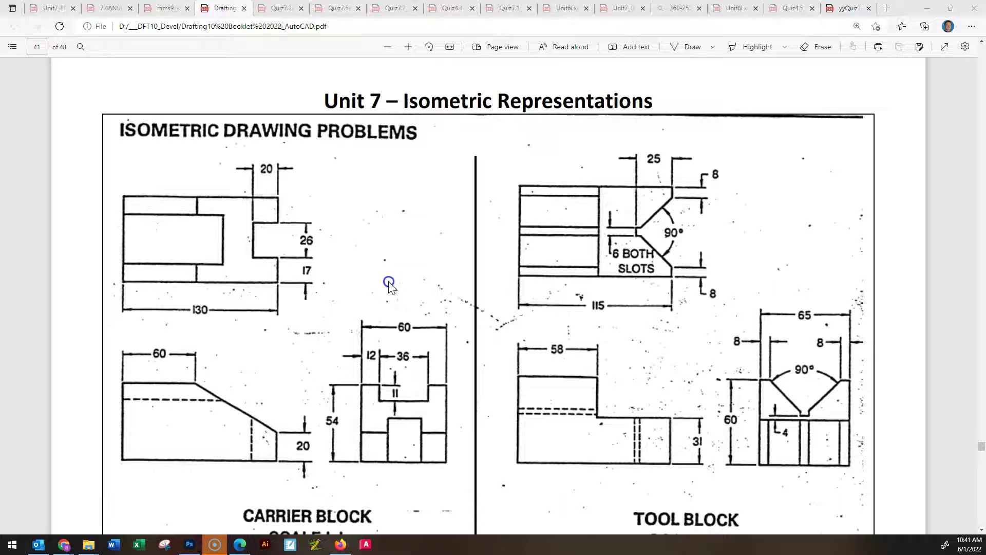
pyautogui.hotkey('alt', 'Tab')
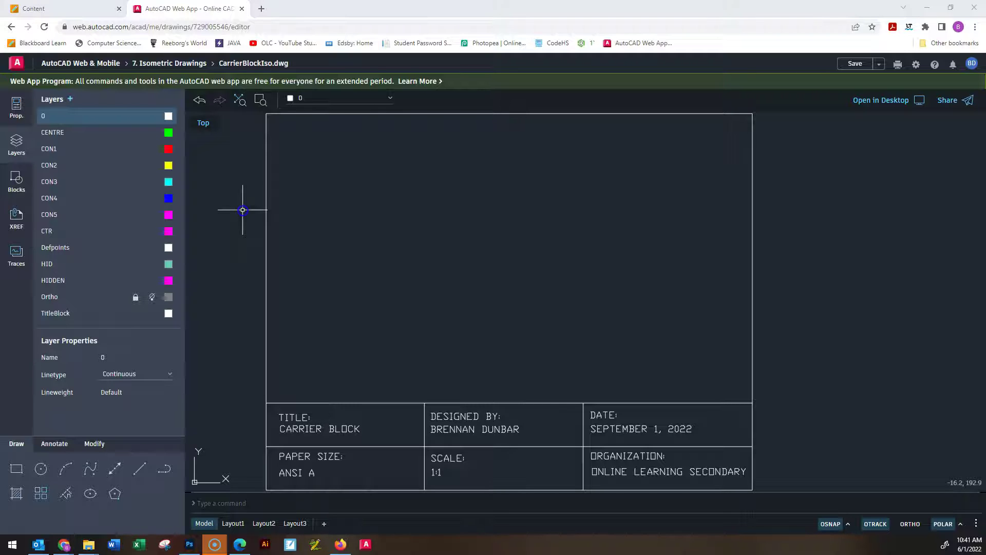
pyautogui.hotkey('alt', 'Tab')
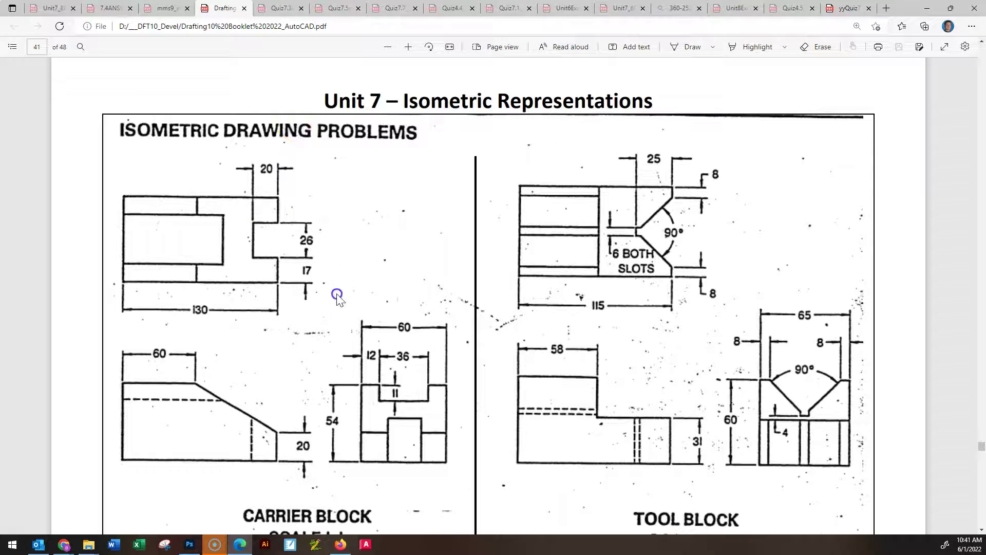
pyautogui.click(157, 466)
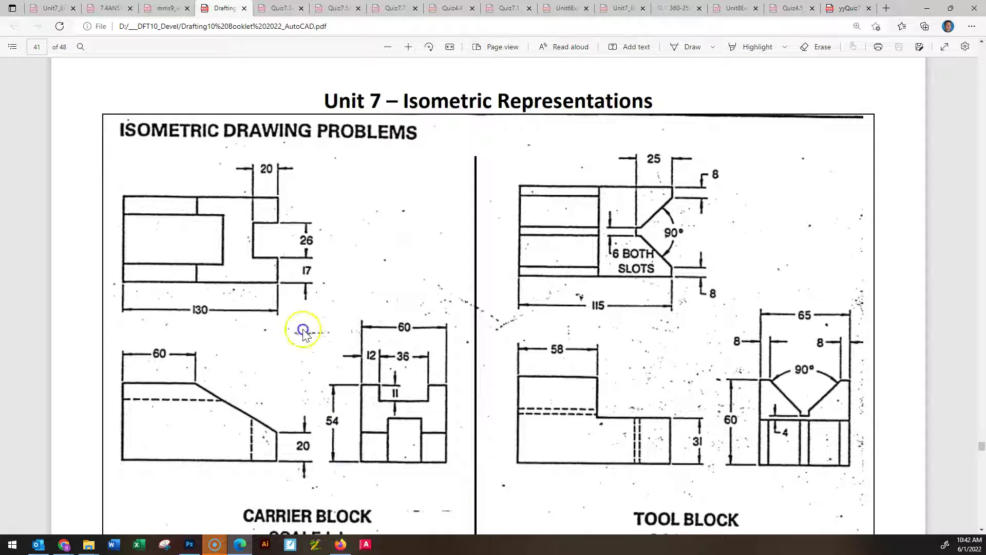
# - Back in AutoCAD Web, make CON2 the current layer and draw a 130-unit line at 150° from the lower middle of the drawing area
pyautogui.hotkey('alt', 'Tab')
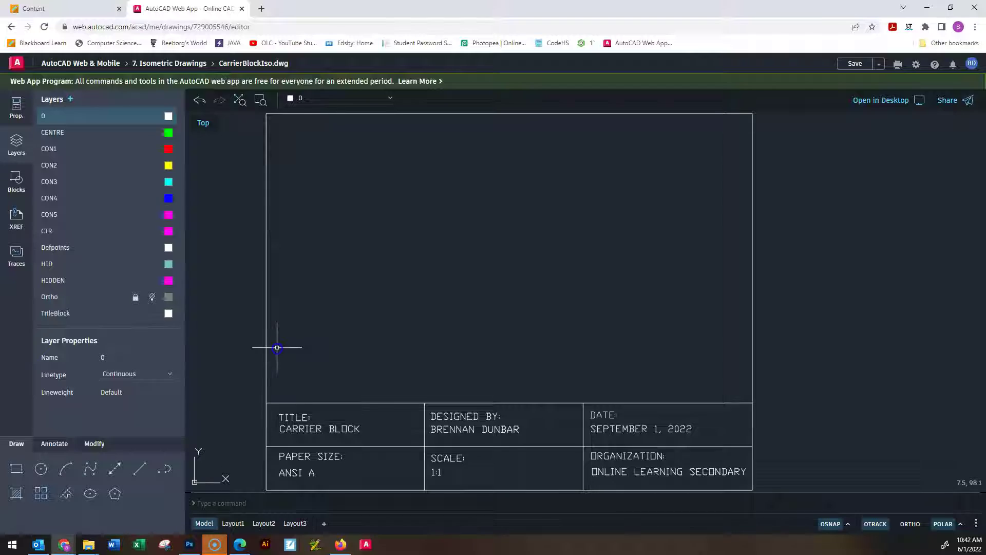
pyautogui.click(65, 169)
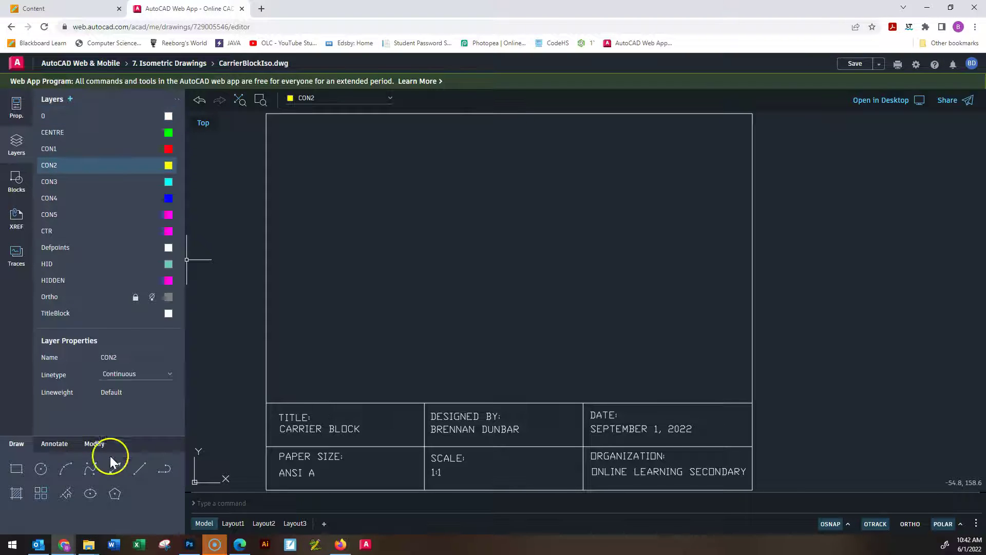
pyautogui.click(137, 473)
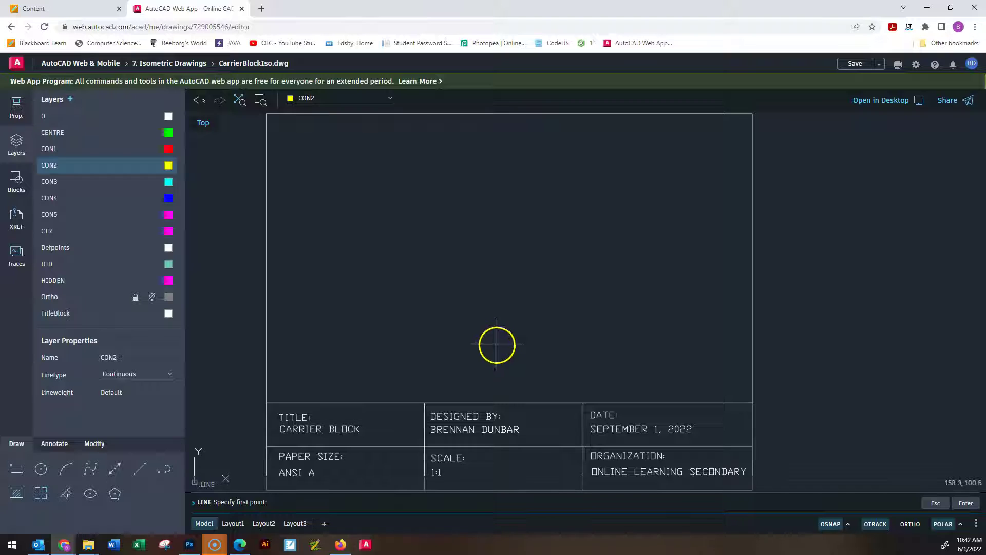
pyautogui.click(517, 347)
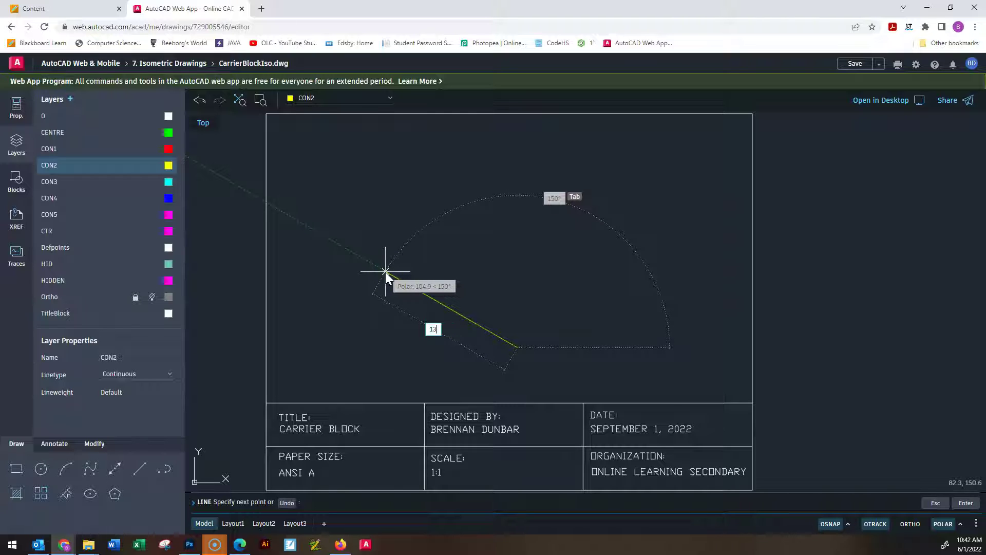
pyautogui.press('Return')
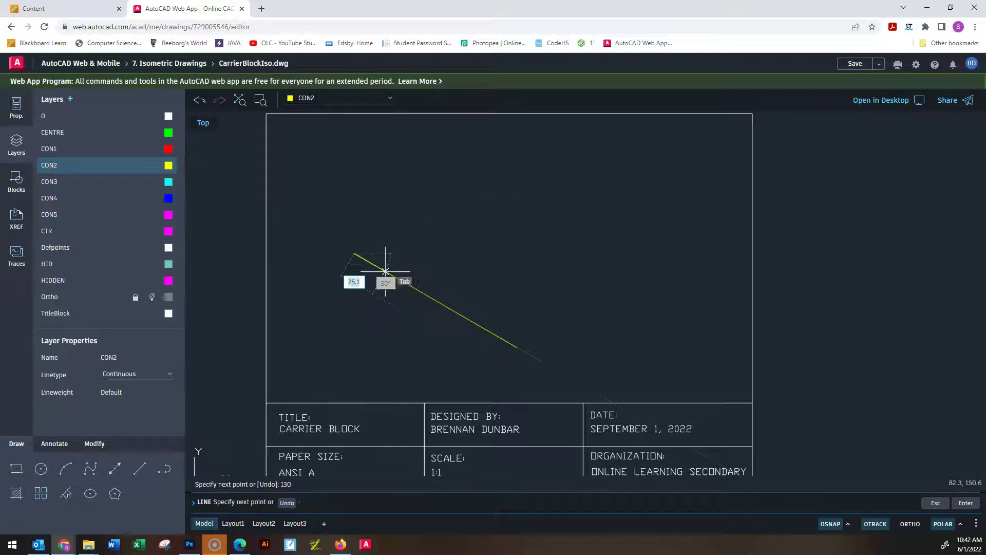
# - Check the block's height in the PDF booklet and continue the line 54 units vertically upward from the far end
pyautogui.hotkey('alt', 'Tab')
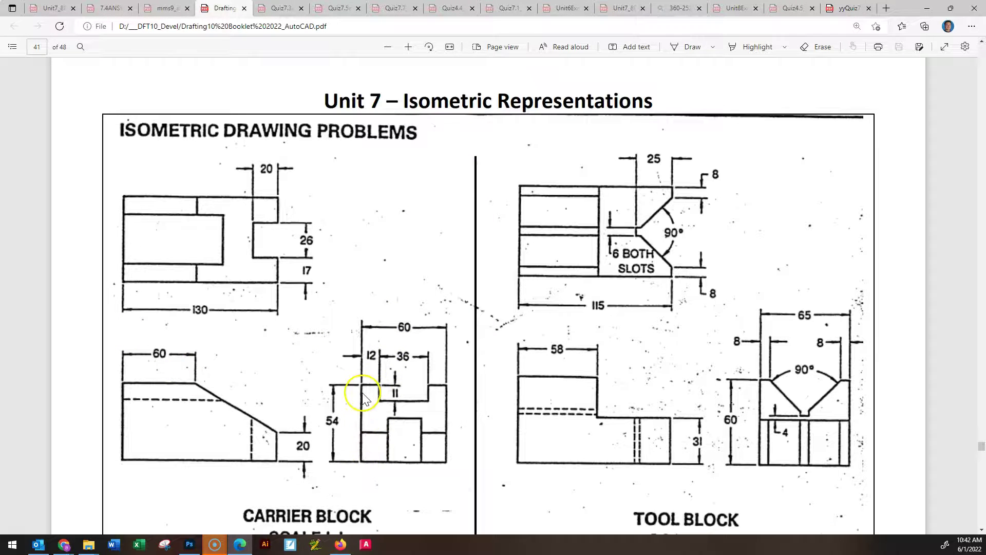
pyautogui.hotkey('alt', 'Tab')
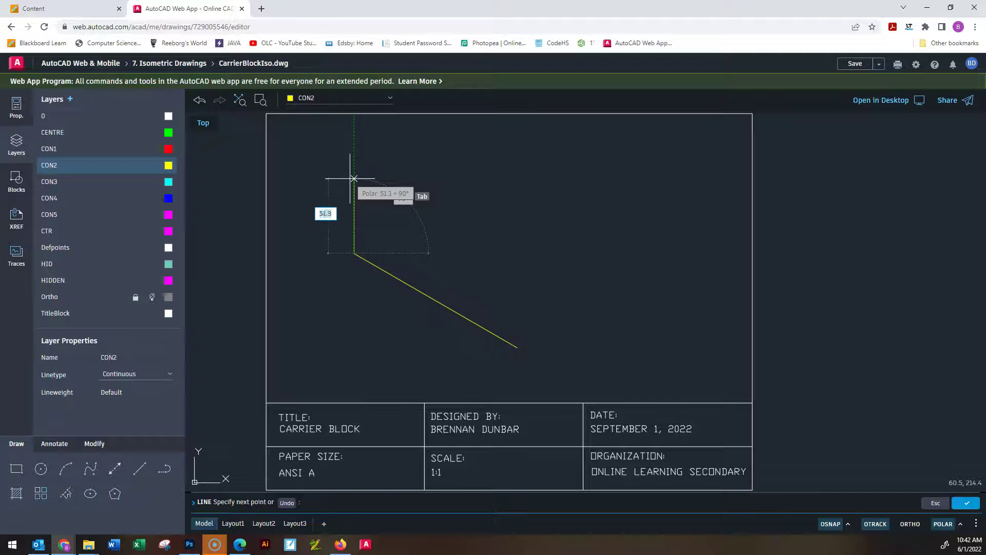
pyautogui.click(354, 175)
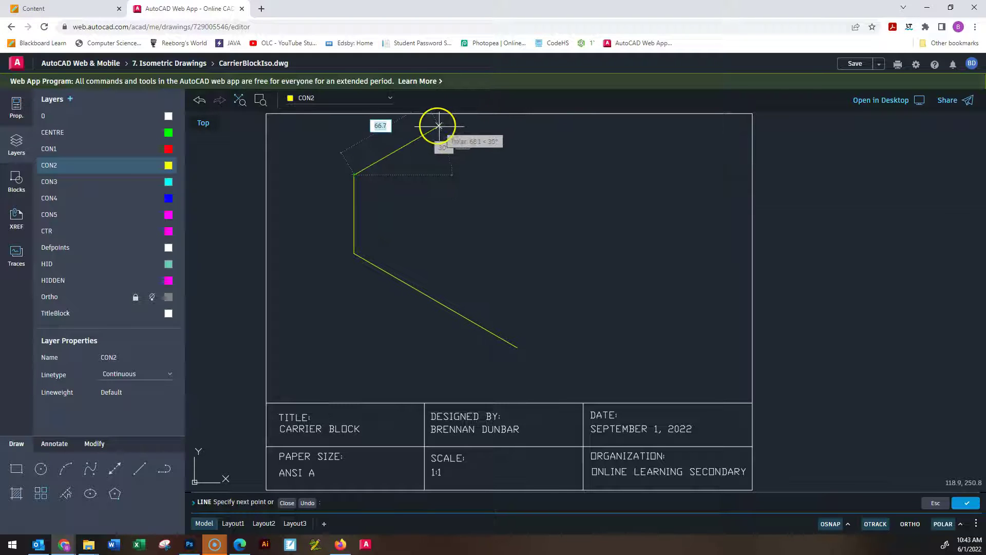
# - Check the block's width in the PDF booklet, add a 60-unit segment at 30° from the vertical line's upper end, and end the line
pyautogui.hotkey('alt', 'Tab')
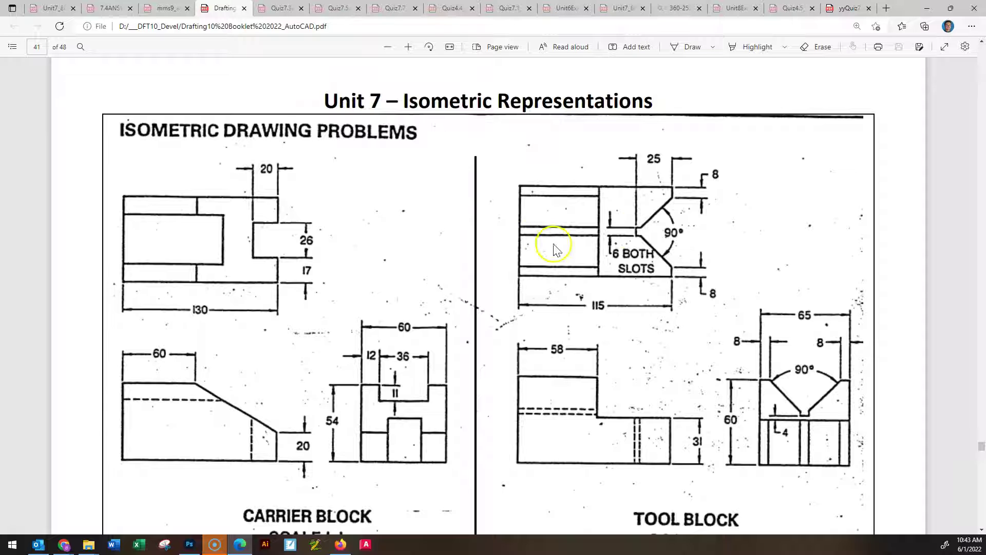
pyautogui.hotkey('alt', 'Tab')
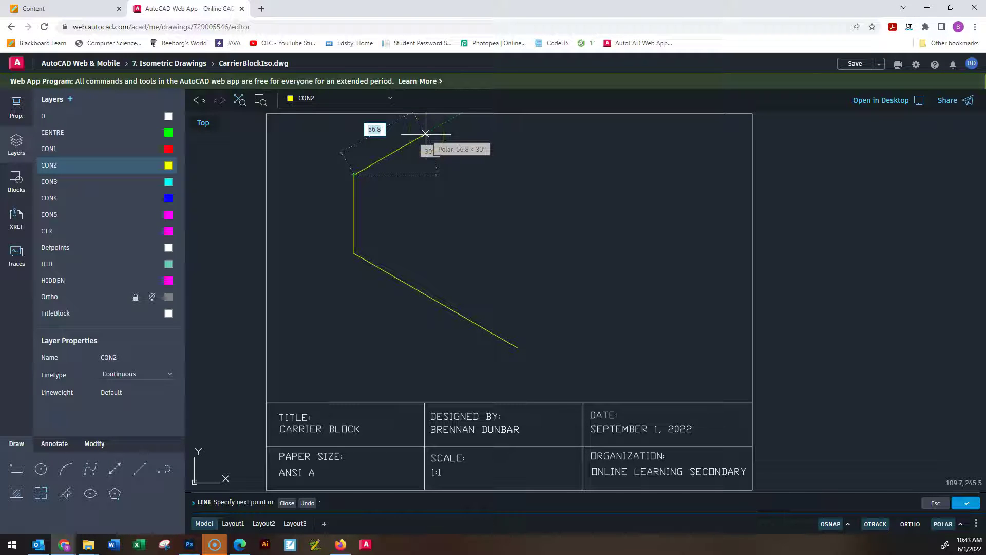
pyautogui.press('Return')
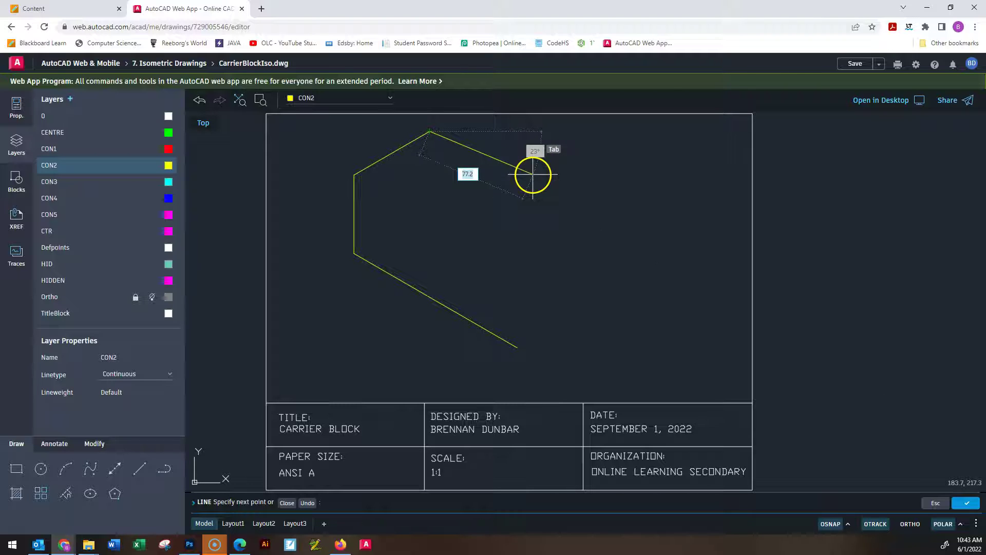
pyautogui.press('Escape')
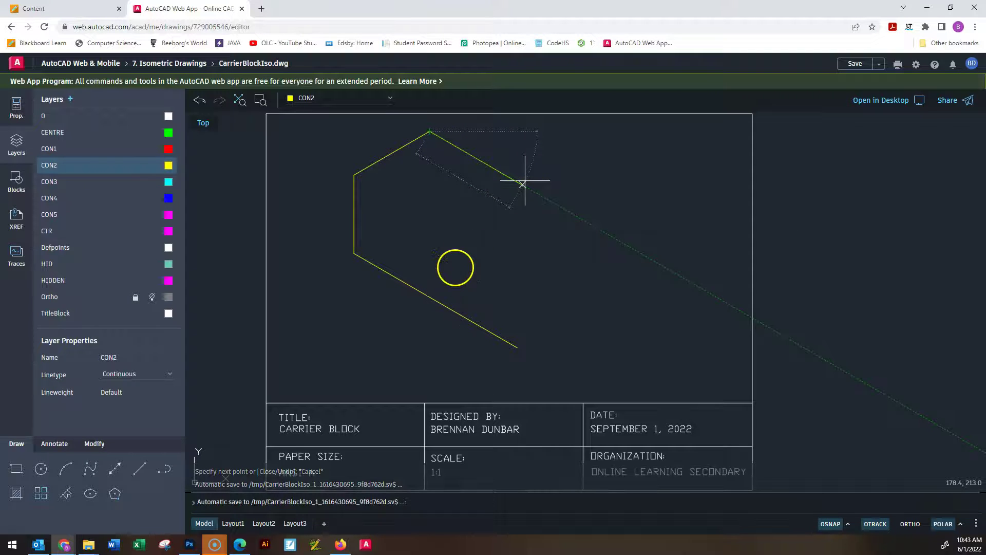
pyautogui.press('Escape')
pyautogui.press('Escape')
pyautogui.press('Escape')
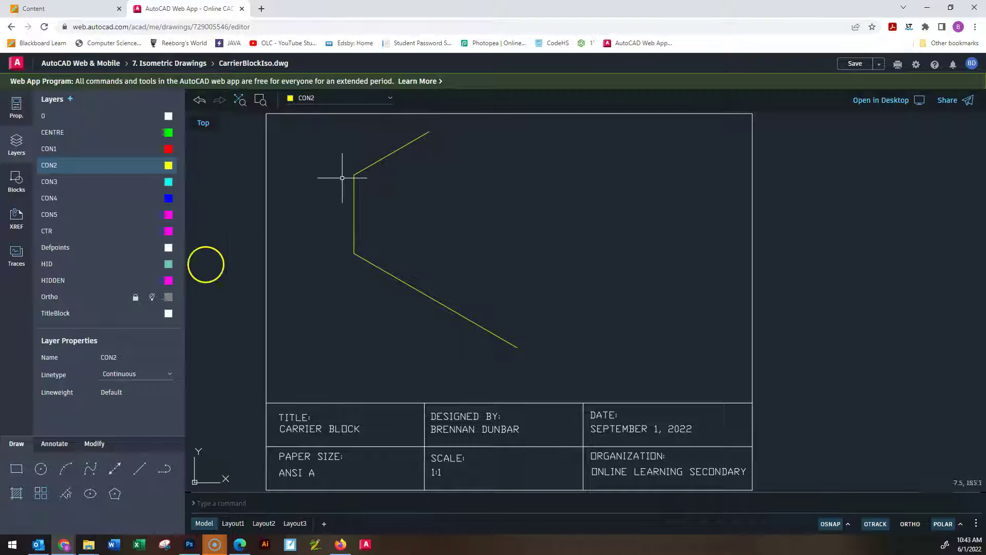
# - From the open upper end of the outline, draw a 130-unit line at 330° followed by a 60-unit segment at 210°
pyautogui.click(139, 468)
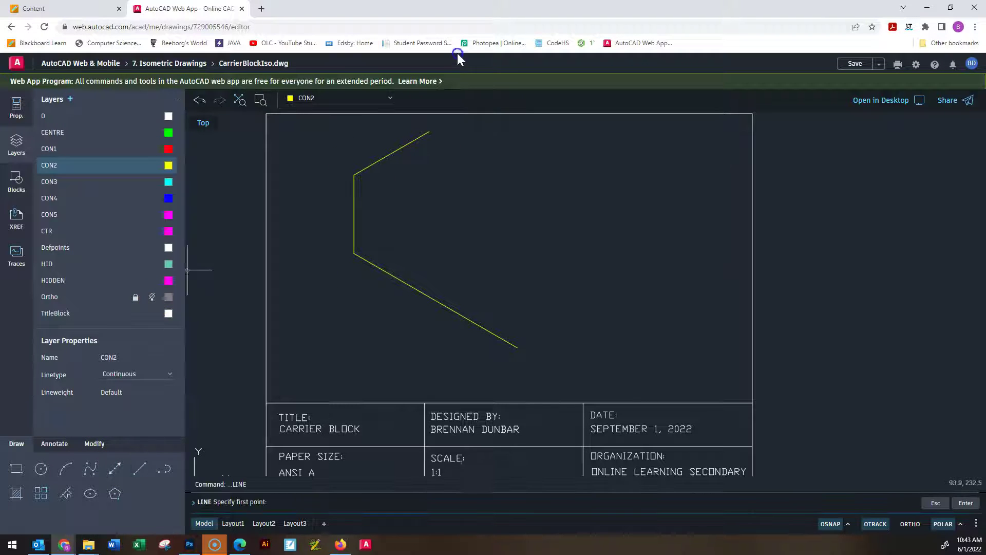
pyautogui.click(431, 131)
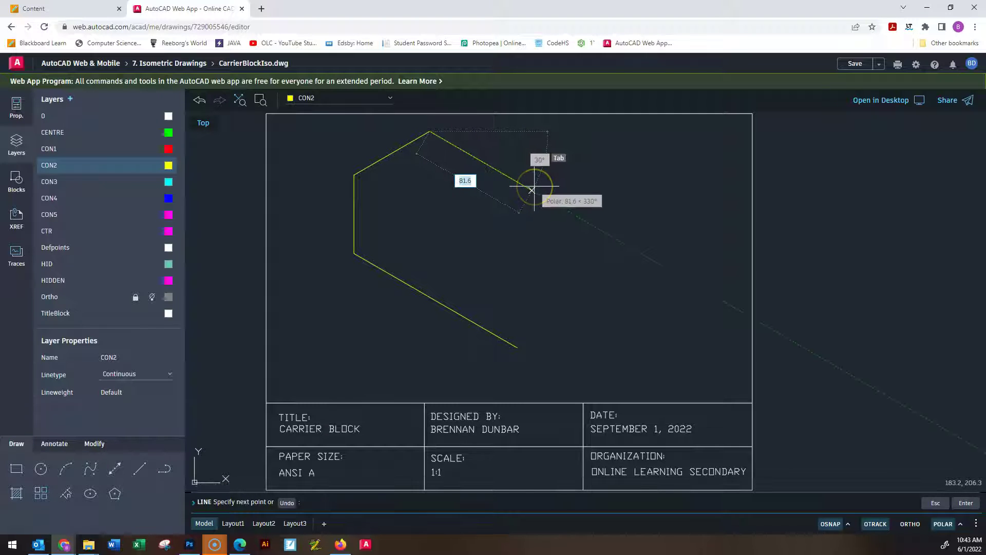
pyautogui.write('130')
pyautogui.press('Return')
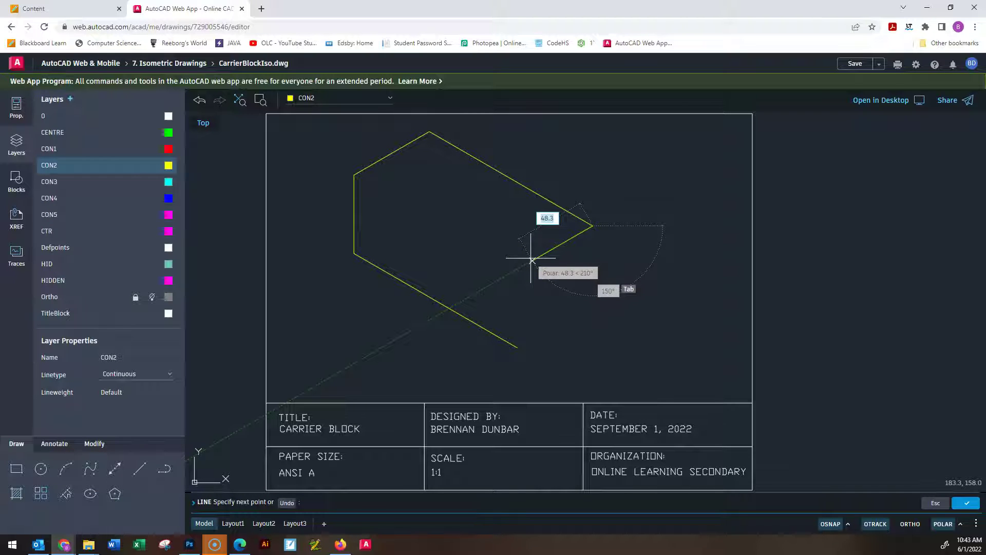
pyautogui.press('Return')
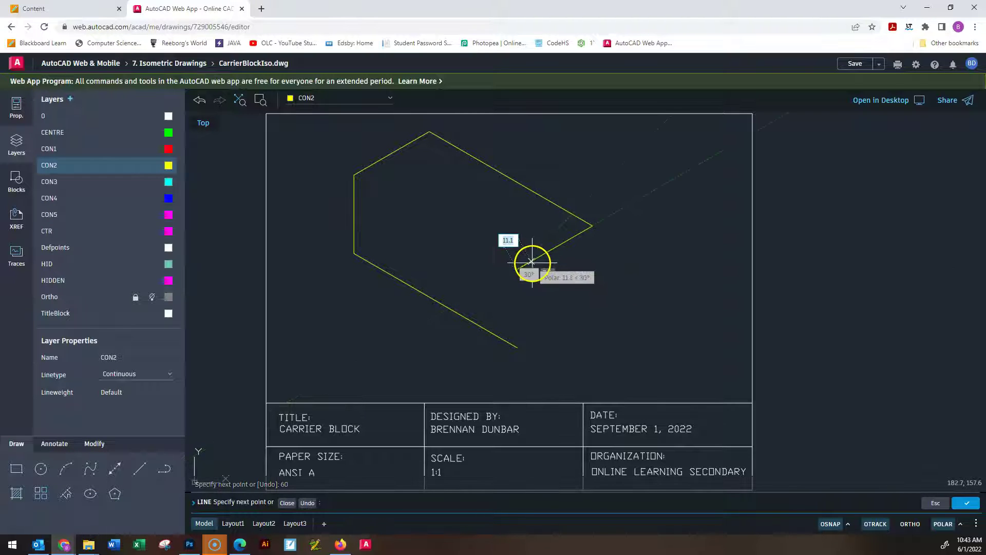
# - Complete the block's right end face with a vertical line to the starting corner, a 60-unit segment at 30°, and a vertical line to the upper right corner
pyautogui.click(518, 347)
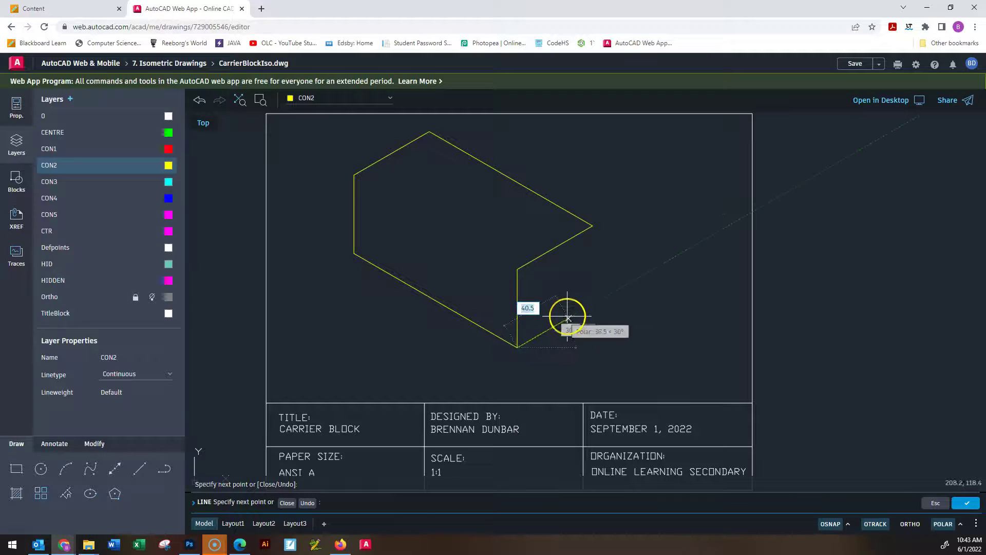
pyautogui.write('60')
pyautogui.press('Return')
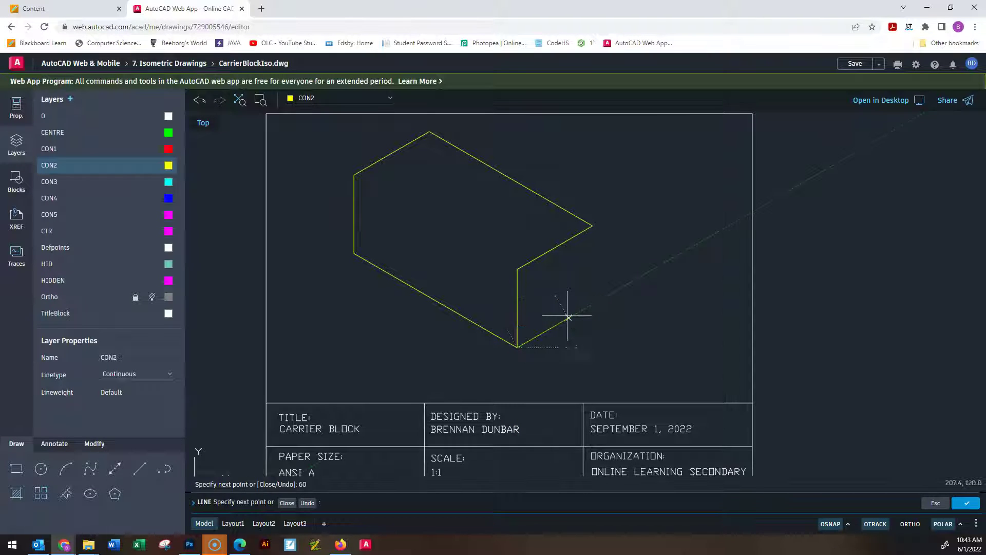
pyautogui.click(592, 230)
pyautogui.press('Escape')
pyautogui.press('Escape')
# - Draw the front top edge of the box from the upper front corner to the upper left corner
pyautogui.press('Return')
pyautogui.click(519, 272)
pyautogui.click(351, 175)
pyautogui.press('Escape')
pyautogui.press('Escape')
pyautogui.press('Escape')
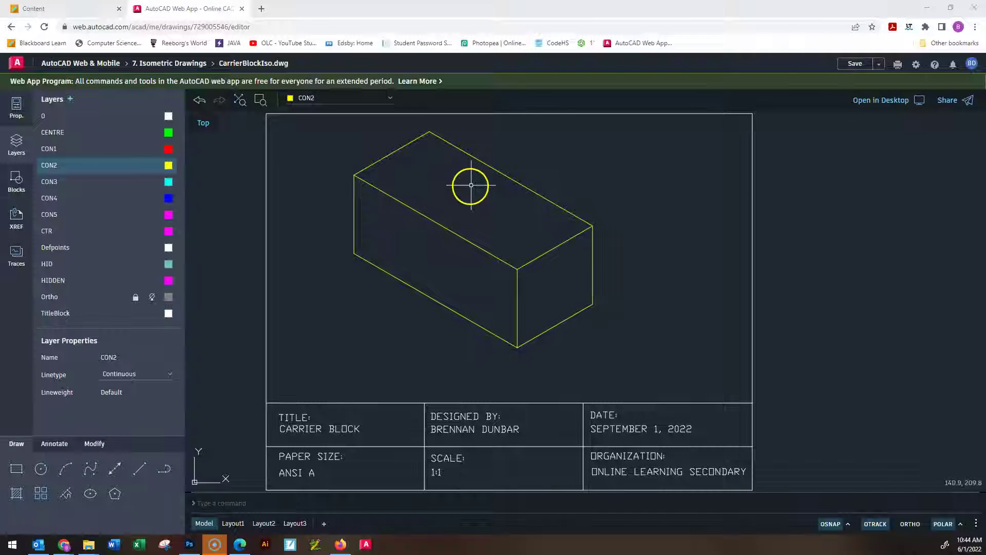
# - Check the front view in the PDF booklet and, on layer 0, trace the front face's bottom edge and left vertical edge
pyautogui.hotkey('alt', 'Tab')
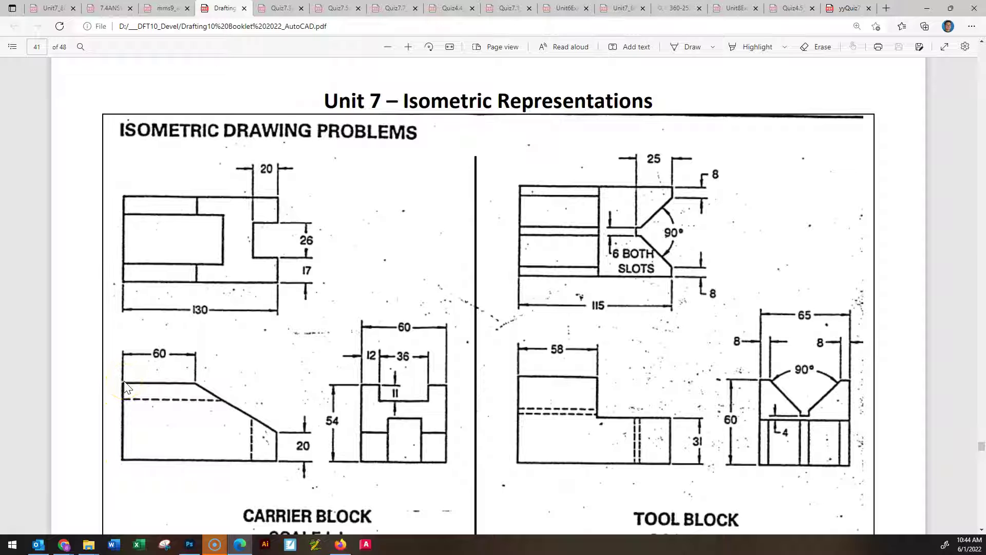
pyautogui.hotkey('alt', 'Tab')
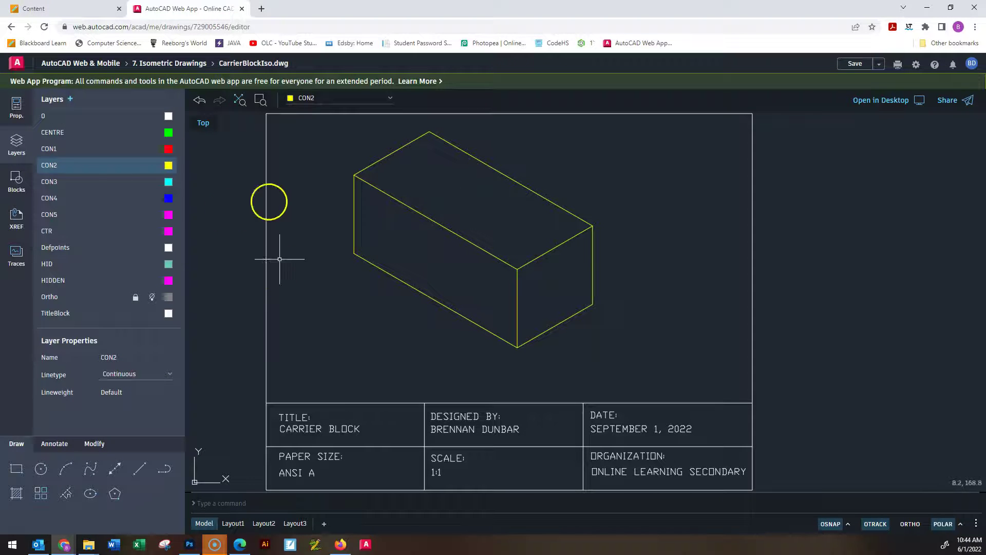
pyautogui.click(69, 122)
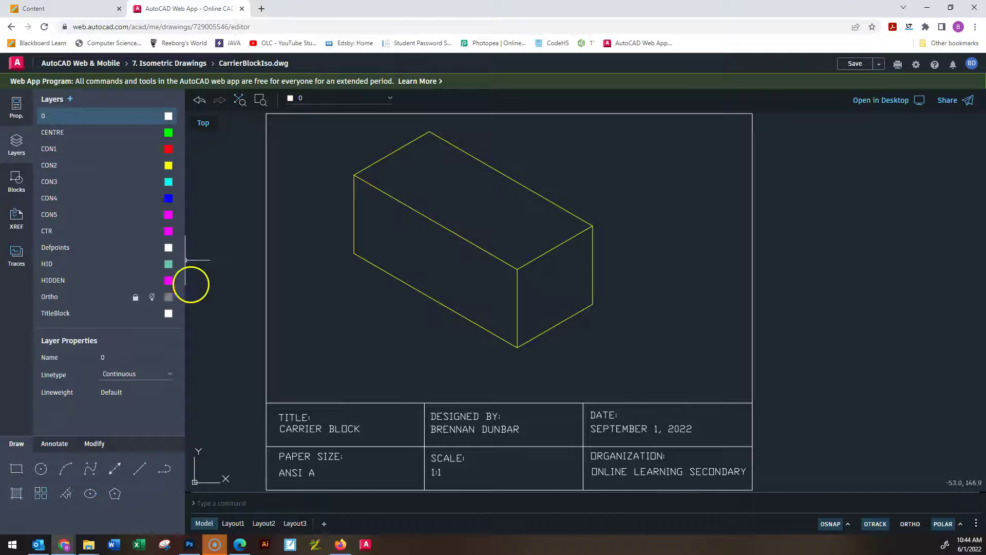
pyautogui.click(140, 468)
pyautogui.click(518, 347)
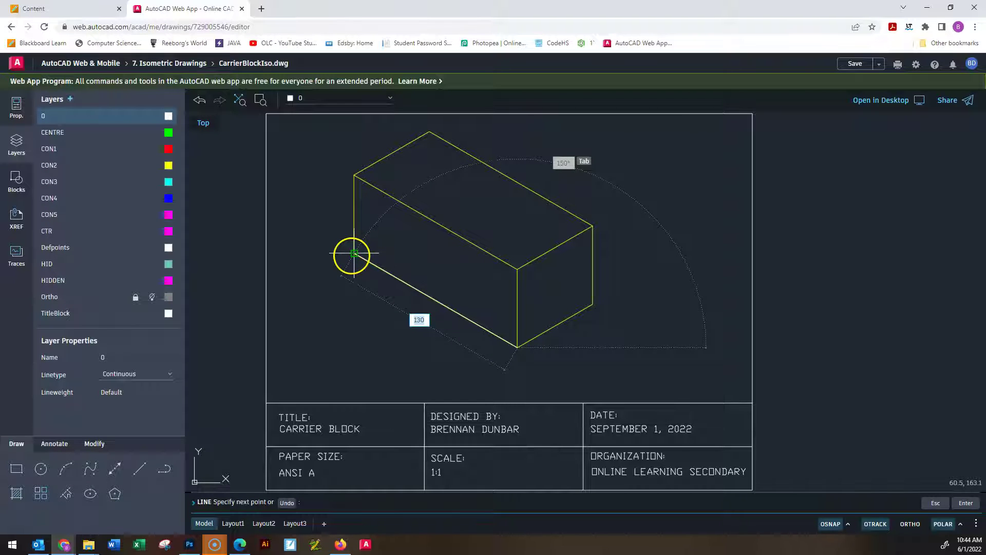
pyautogui.click(354, 254)
pyautogui.click(354, 175)
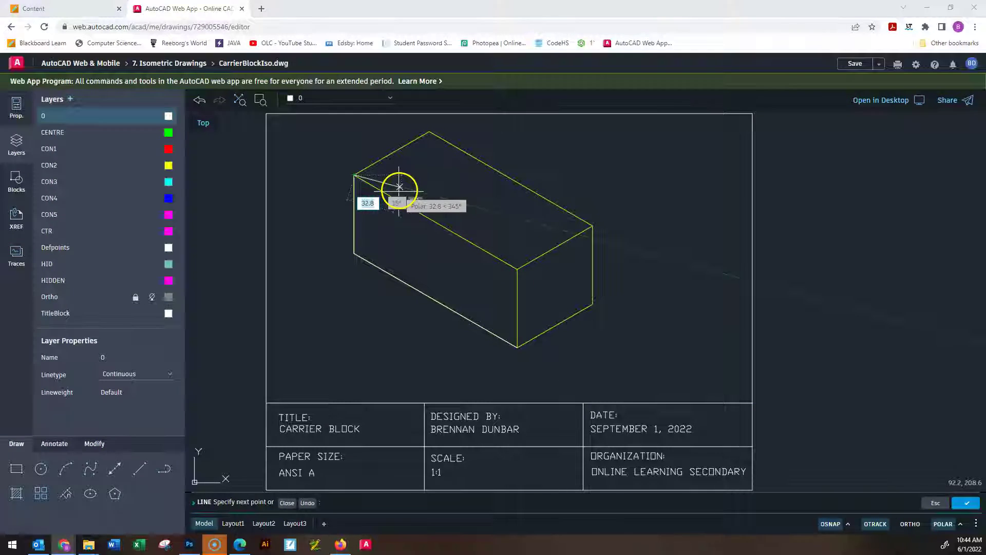
# - Check the top length in the PDF booklet, add a 60-unit segment at 330° along the front top edge, and end the line
pyautogui.hotkey('alt', 'Tab')
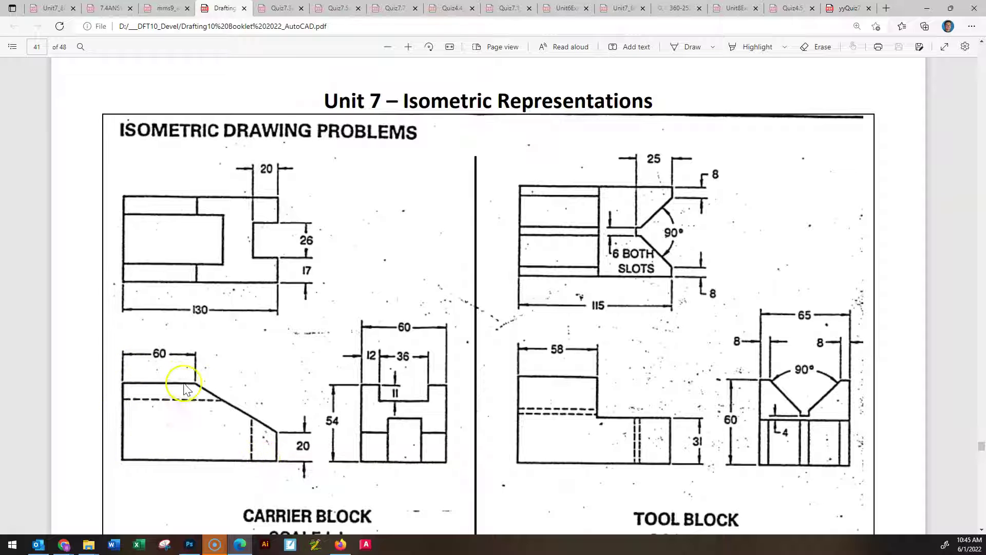
pyautogui.hotkey('alt', 'Tab')
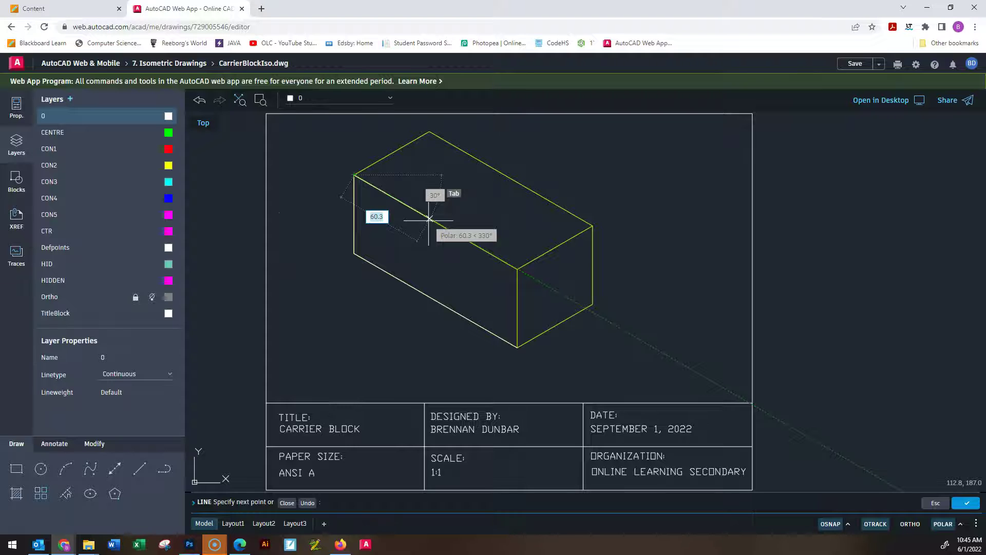
pyautogui.press('Return')
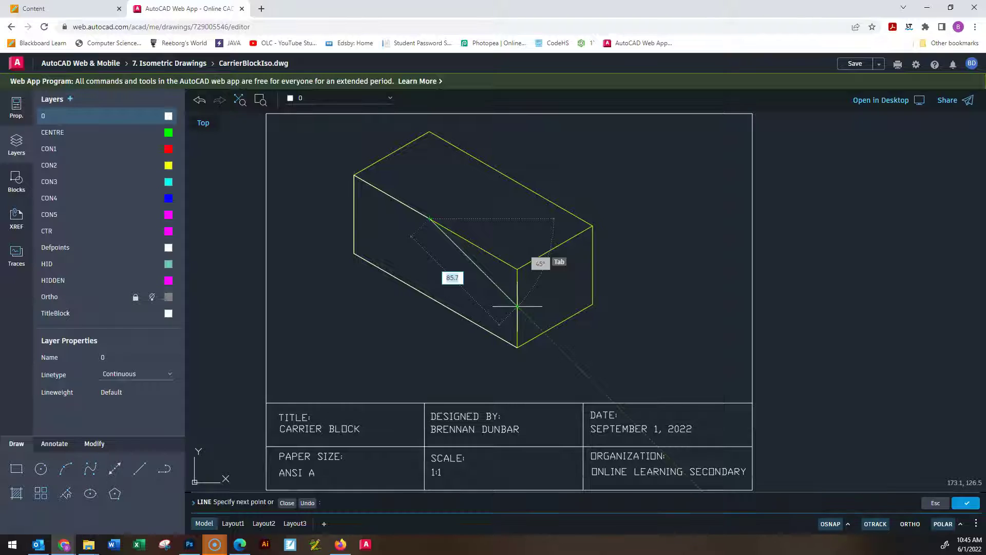
pyautogui.press('Escape')
# - Check the end height in the PDF booklet, draw a 20-unit vertical from the lower front corner, and slope up to the 60-unit edge's end
pyautogui.hotkey('alt', 'Tab')
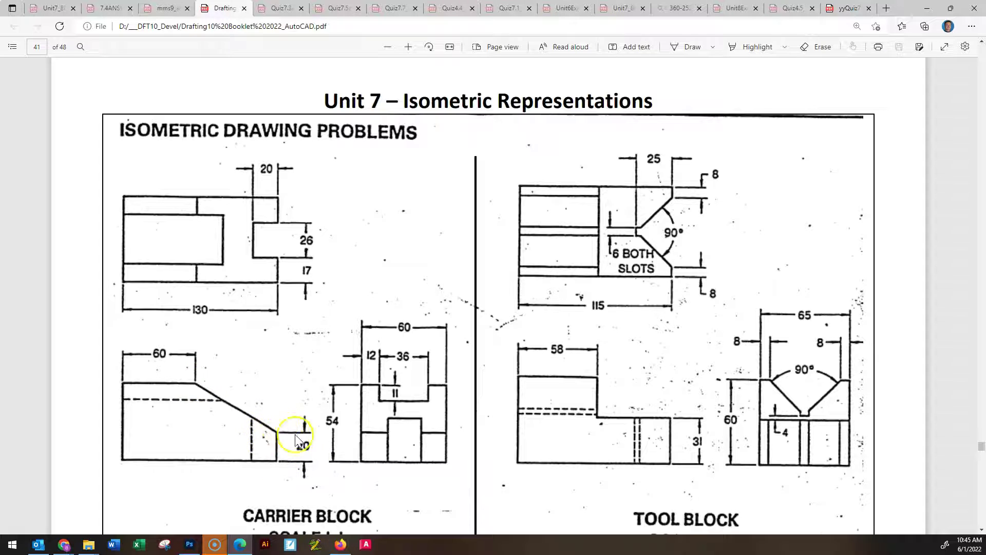
pyautogui.hotkey('alt', 'Tab')
pyautogui.click(138, 467)
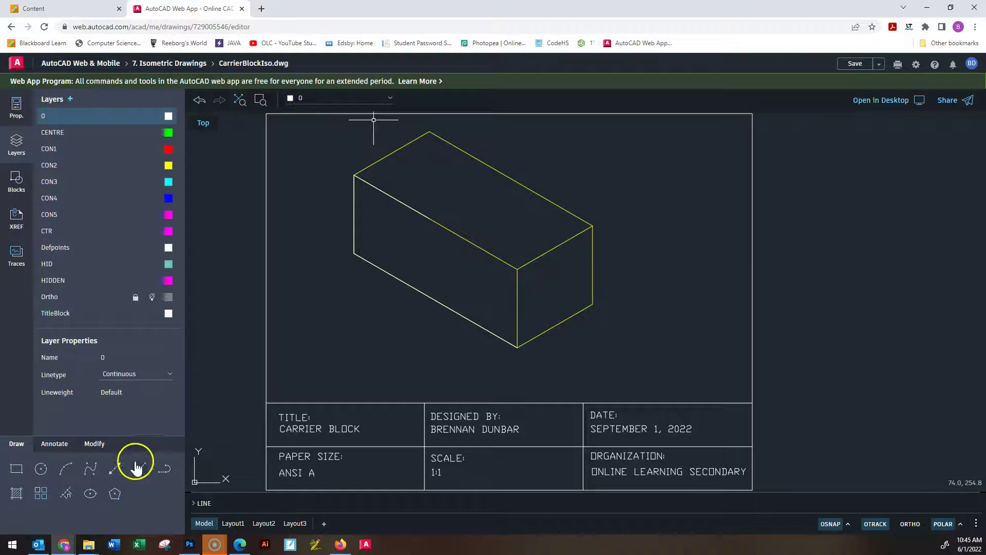
pyautogui.click(517, 347)
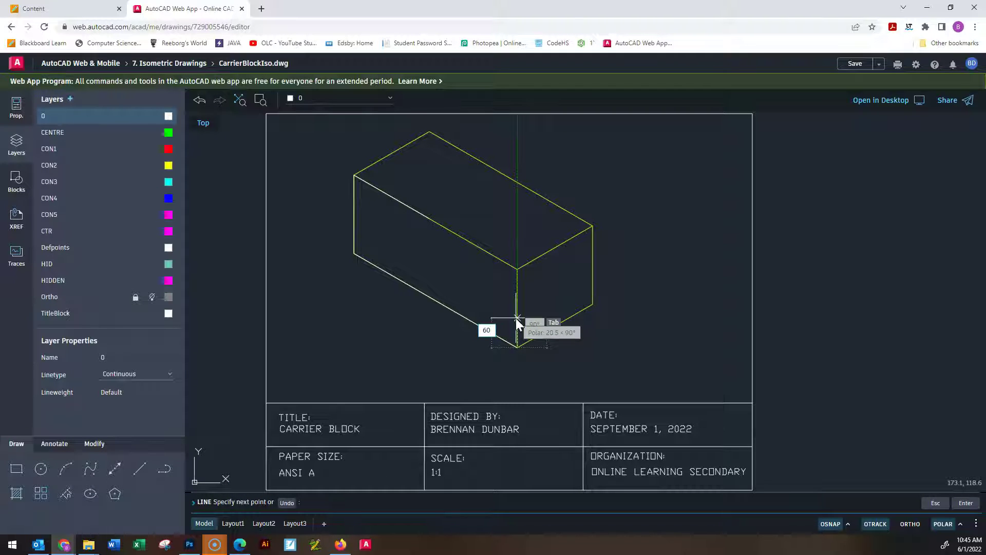
pyautogui.write('20')
pyautogui.press('Return')
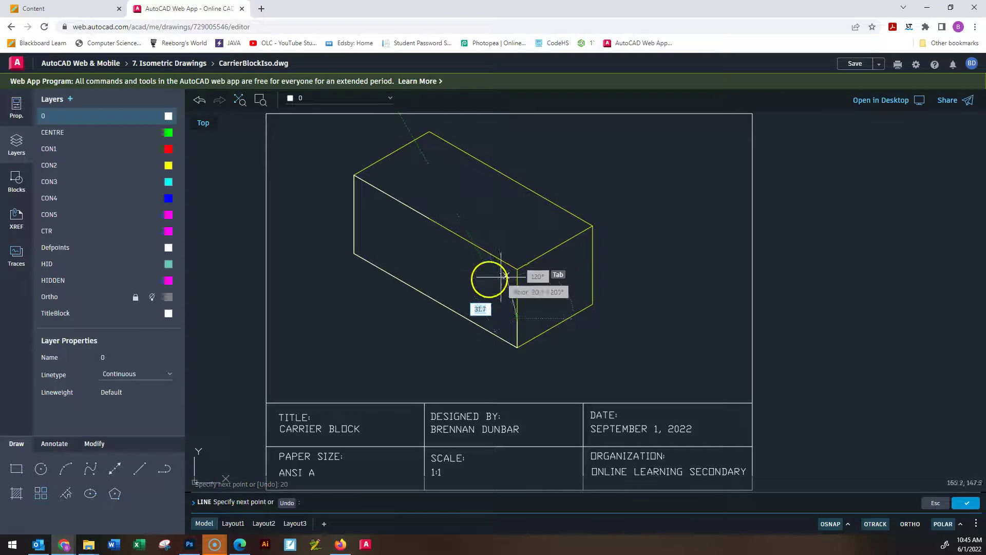
pyautogui.click(430, 218)
pyautogui.press('Escape')
pyautogui.press('Escape')
pyautogui.press('Escape')
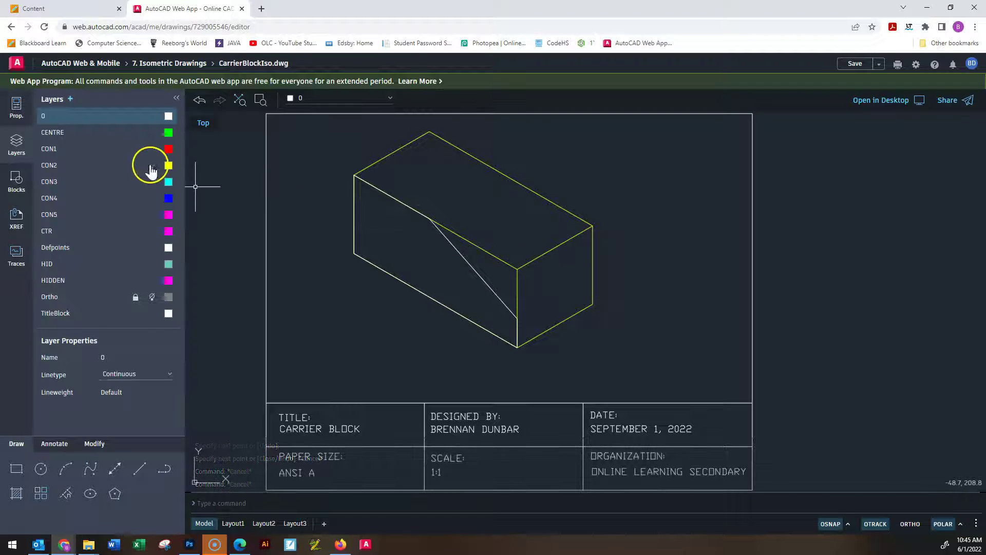
# - Hide layer CON2 to inspect the front face outline, and check the slot's width and depth in the PDF booklet
pyautogui.click(151, 165)
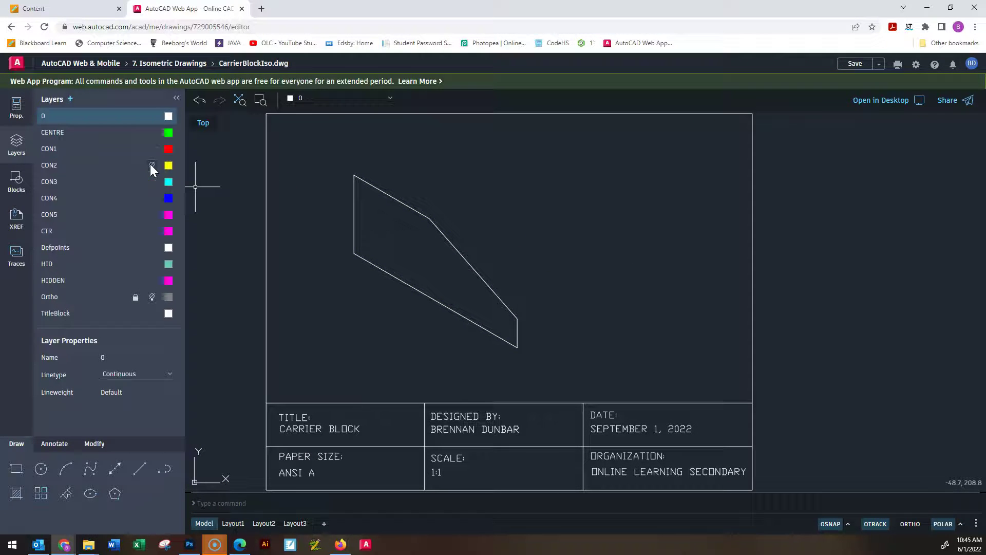
pyautogui.hotkey('alt', 'Tab')
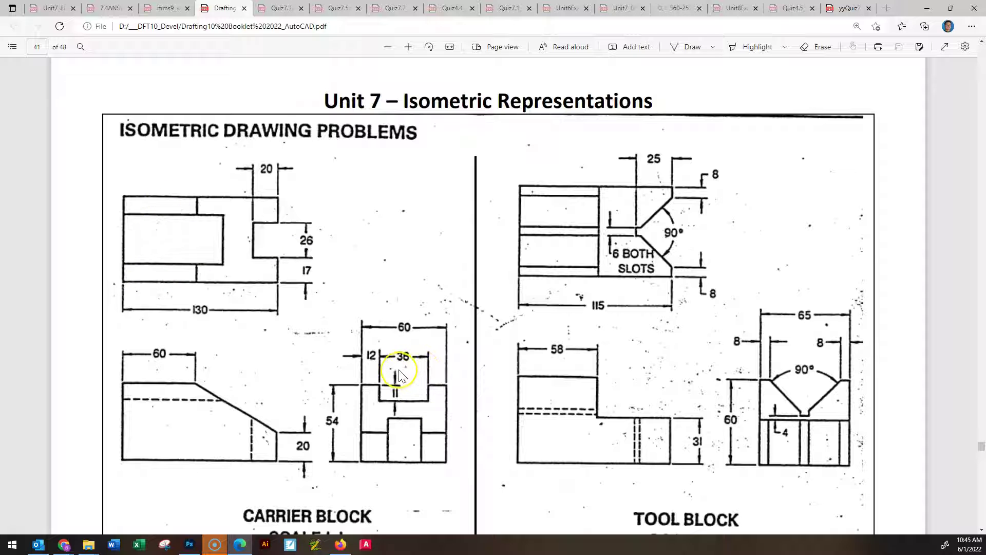
pyautogui.hotkey('alt', 'Tab')
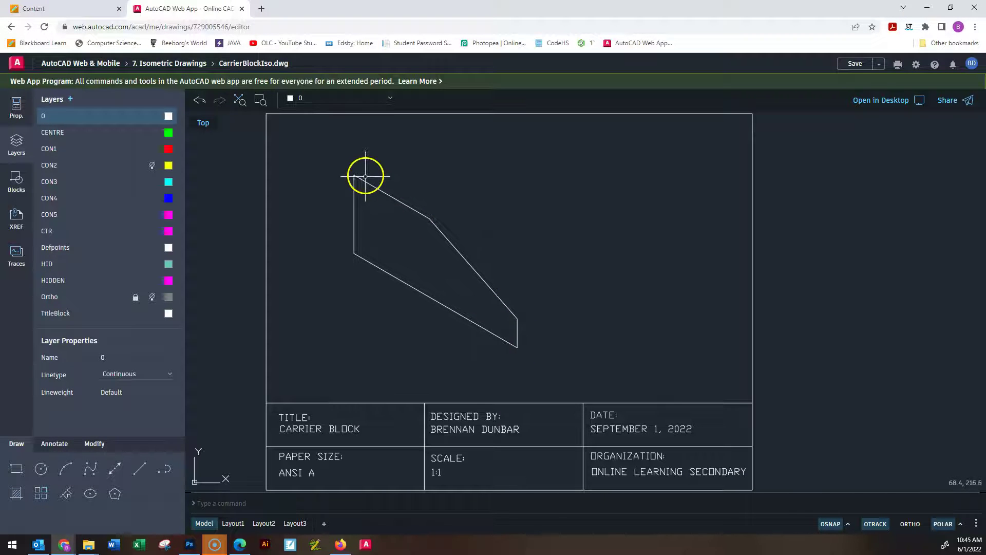
pyautogui.hotkey('alt', 'Tab')
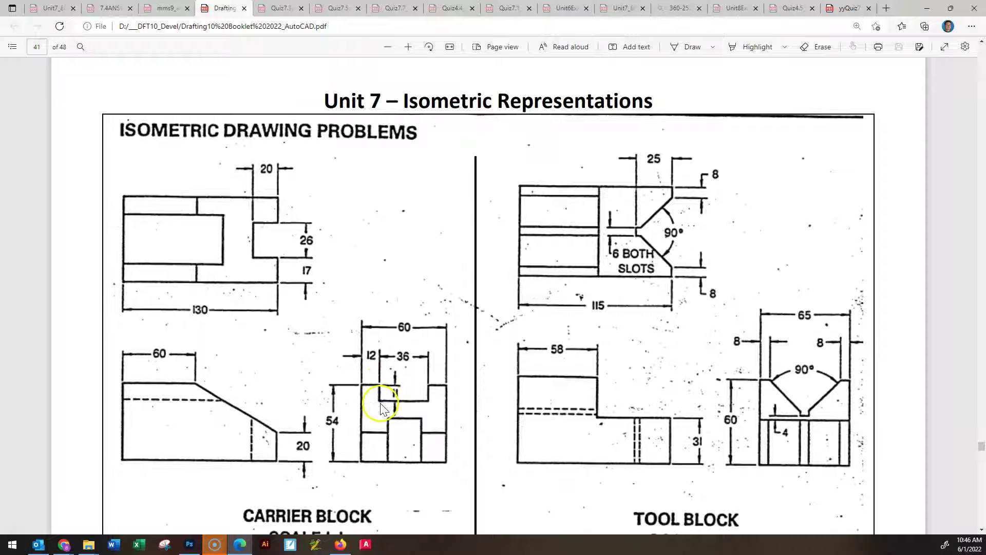
pyautogui.hotkey('alt', 'Tab')
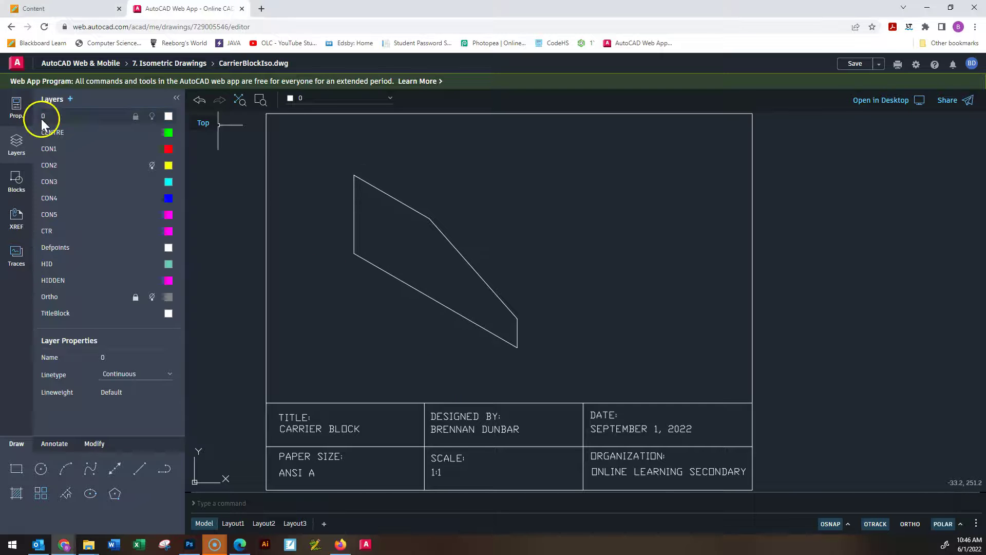
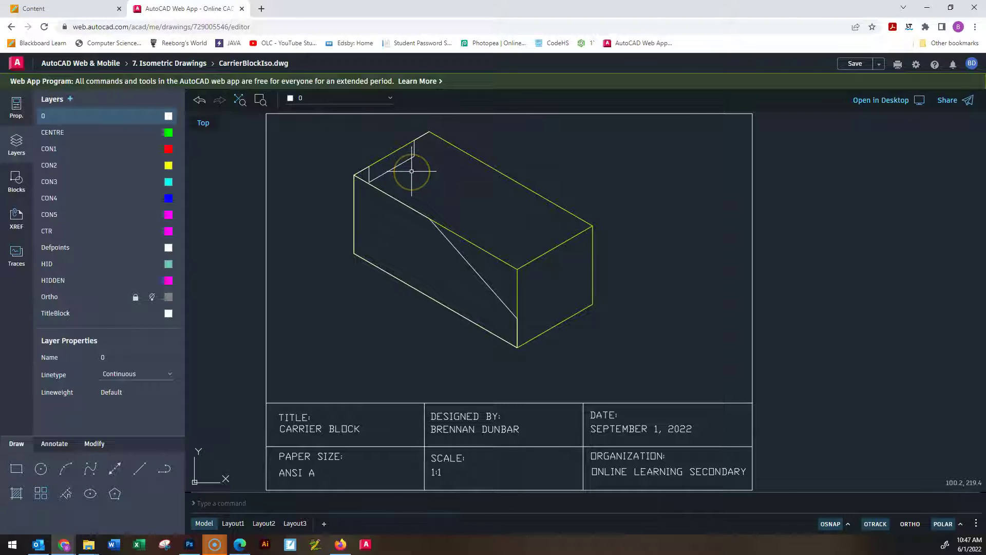
# - Check the top view in the PDF booklet and draw a 60-unit line at 330° from the slot's near upper corner
pyautogui.hotkey('alt', 'Tab')
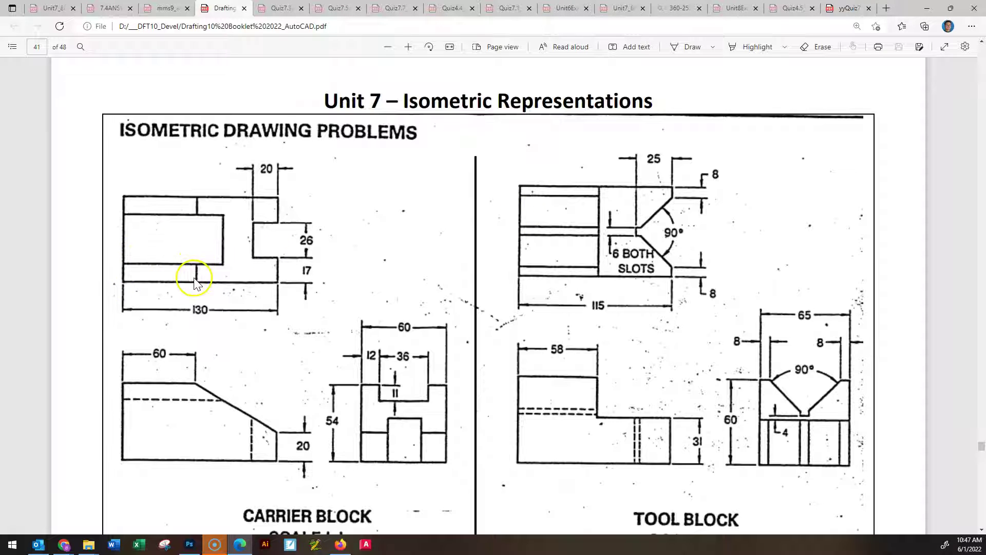
pyautogui.hotkey('alt', 'Tab')
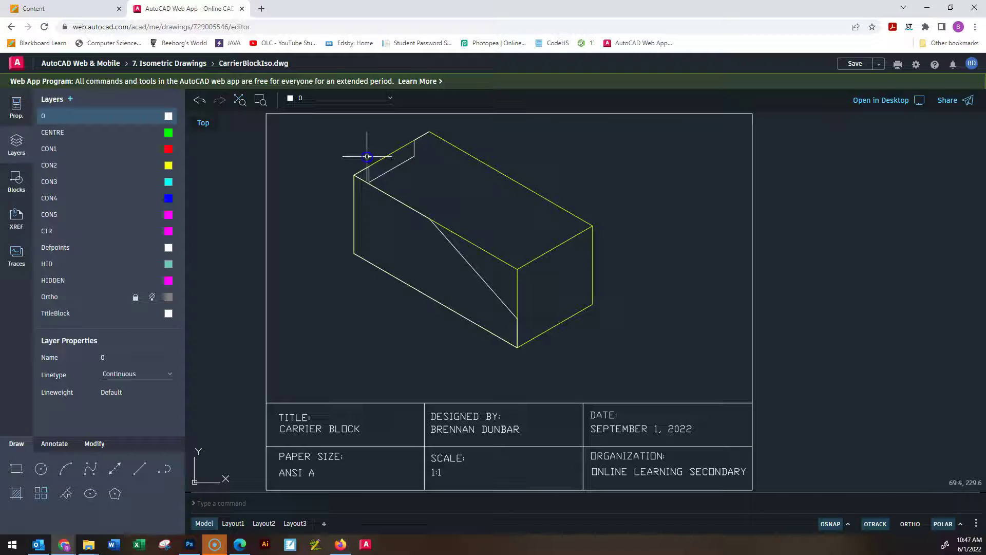
pyautogui.write('l')
pyautogui.press('Escape')
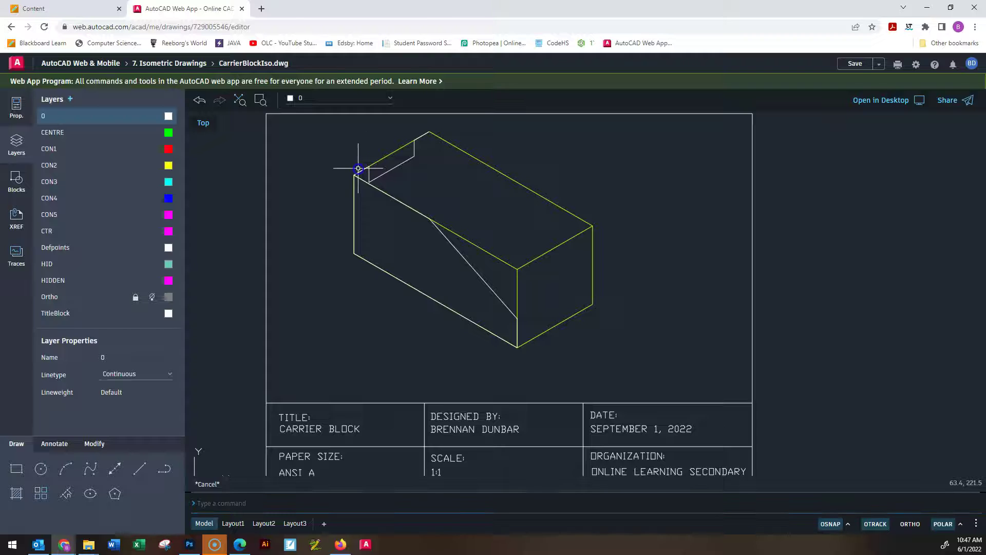
pyautogui.write('l')
pyautogui.press('Return')
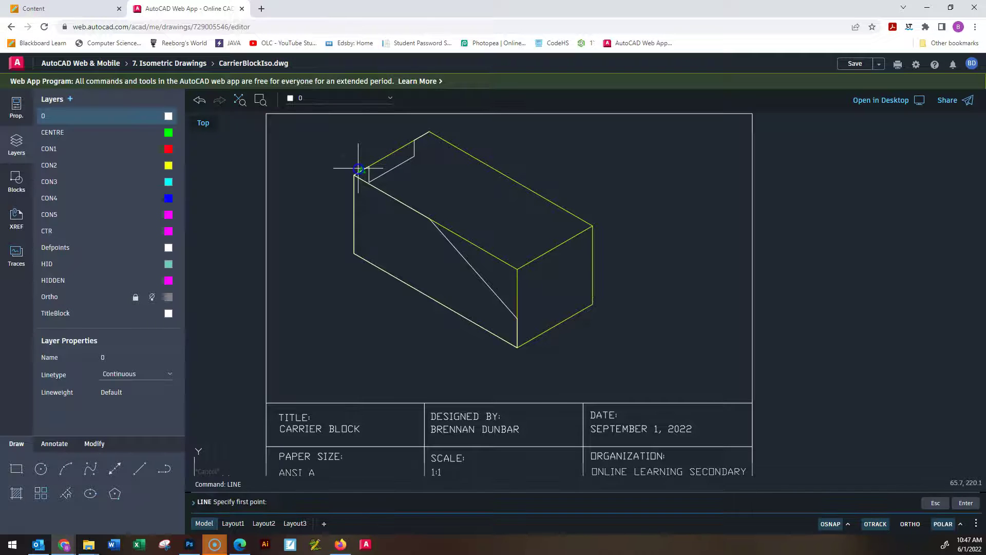
pyautogui.click(368, 165)
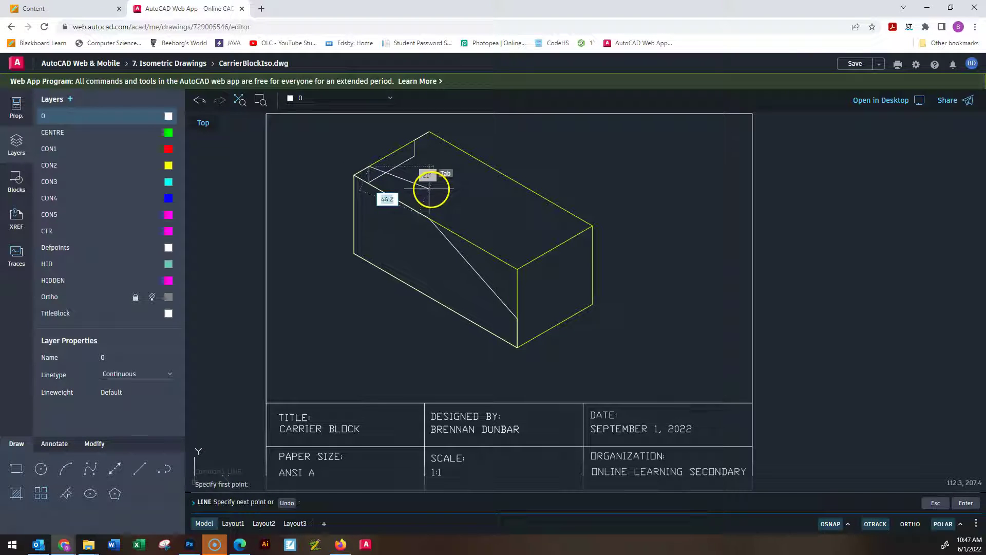
pyautogui.write('60')
pyautogui.press('Return')
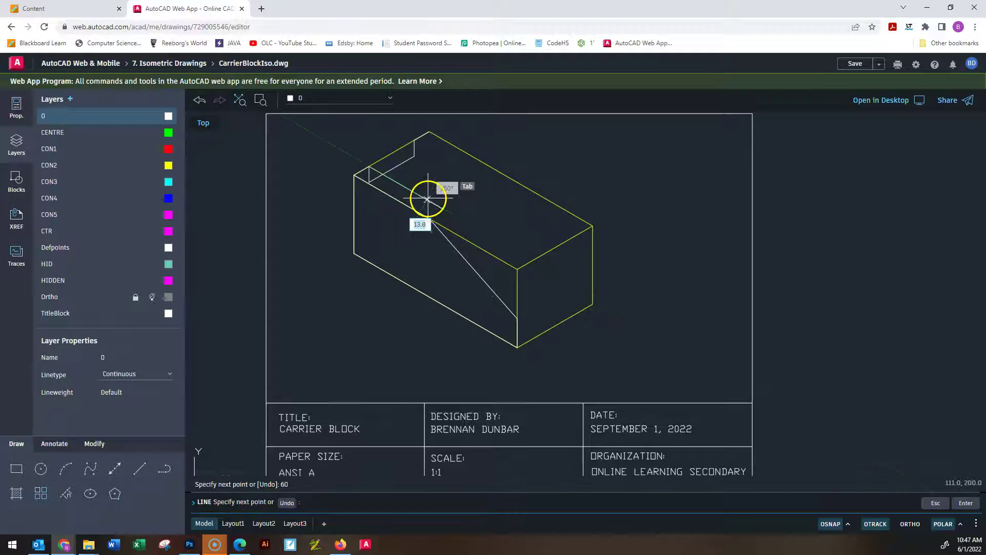
pyautogui.press('Escape')
pyautogui.press('Escape')
pyautogui.press('Escape')
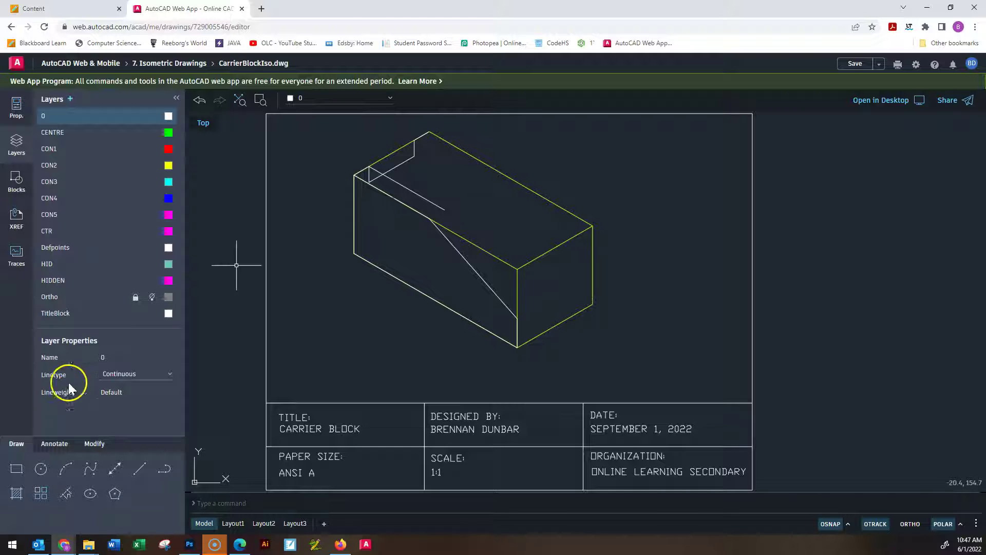
# - Trim the slot's near vertical edge and the part of its floor line hidden in front of the new 60-unit line
pyautogui.click(95, 443)
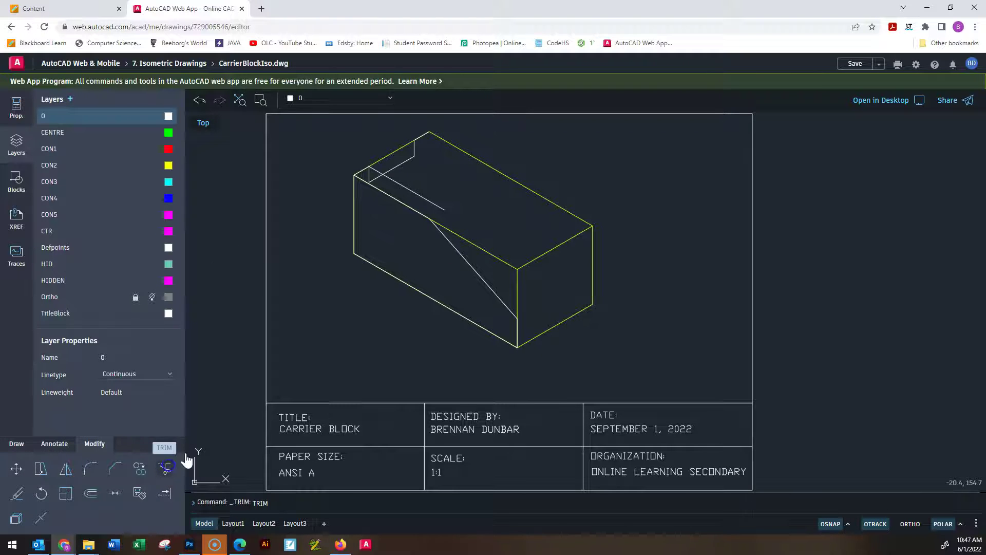
pyautogui.click(164, 469)
pyautogui.scroll(3, 368, 217)
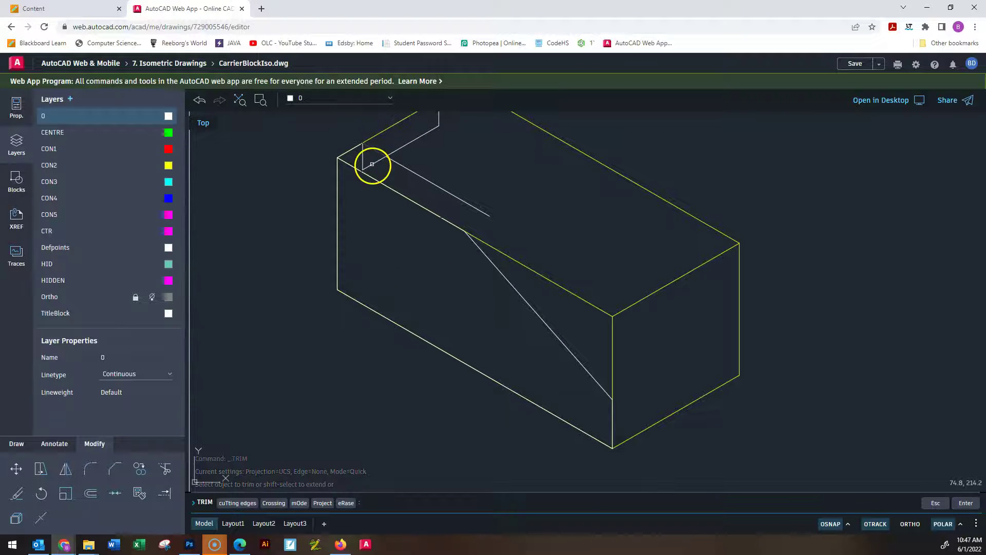
pyautogui.click(369, 163)
pyautogui.click(360, 158)
pyautogui.scroll(-3, 394, 169)
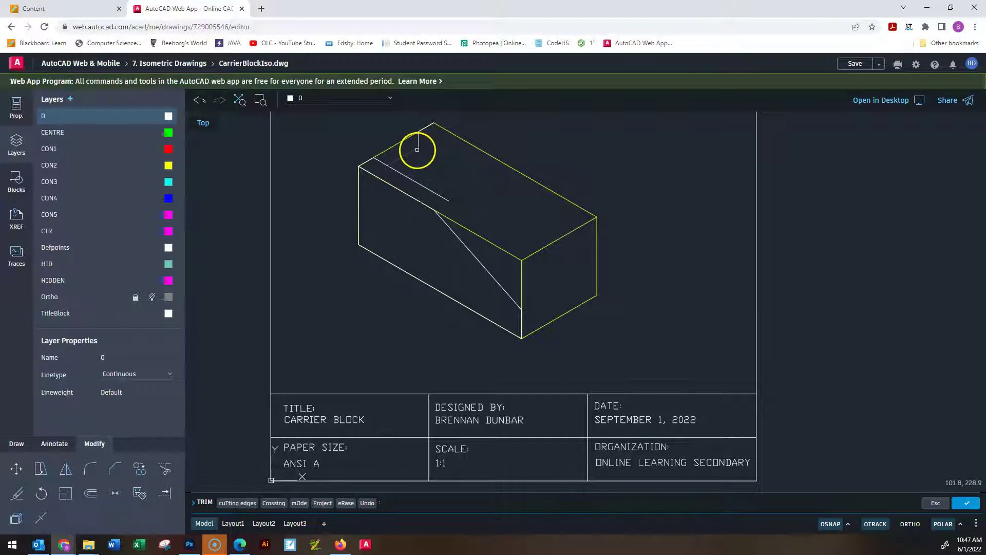
pyautogui.press('Escape')
pyautogui.press('Escape')
pyautogui.press('Escape')
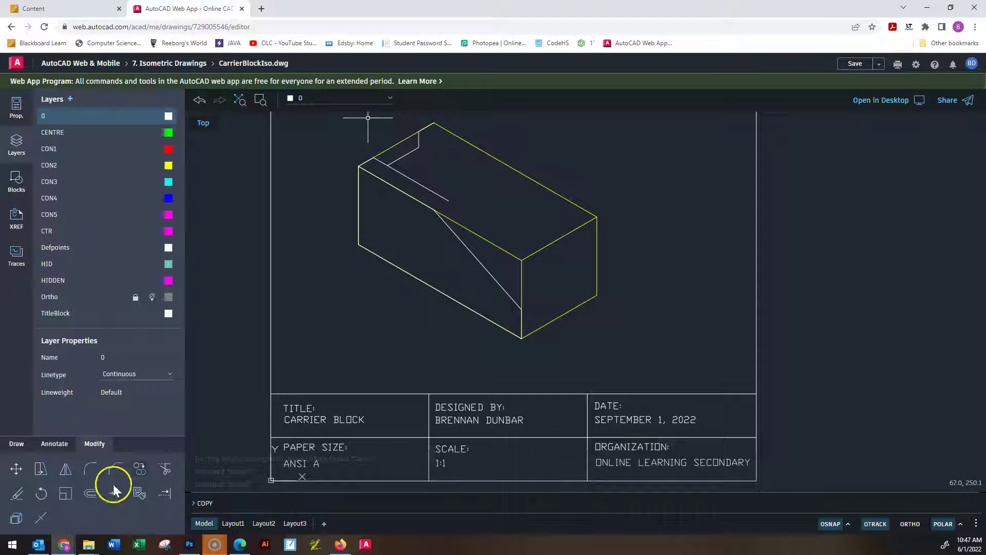
# - Draw a 60-unit line at 330° from the slot's far upper corner, parallel to the block's top edges
pyautogui.click(13, 444)
pyautogui.click(140, 469)
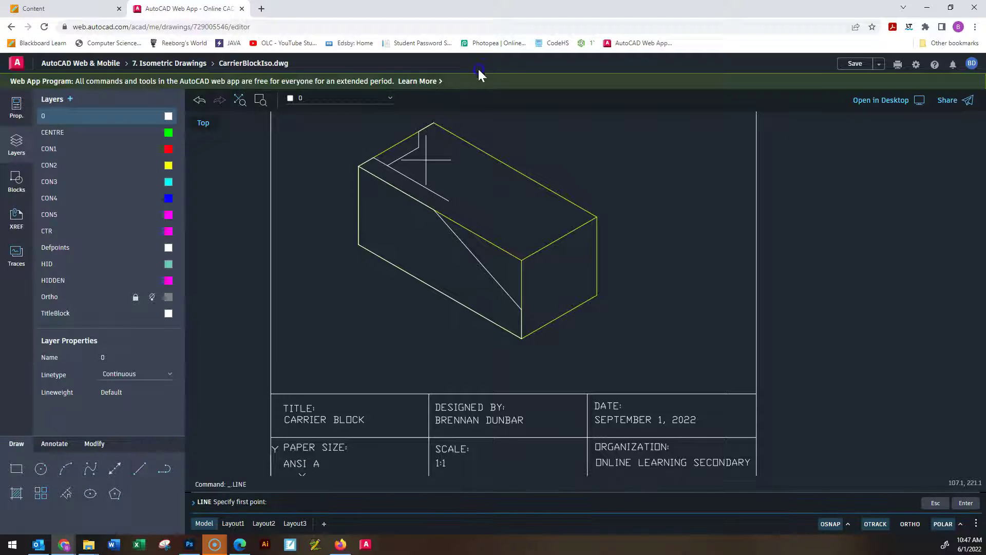
pyautogui.click(418, 131)
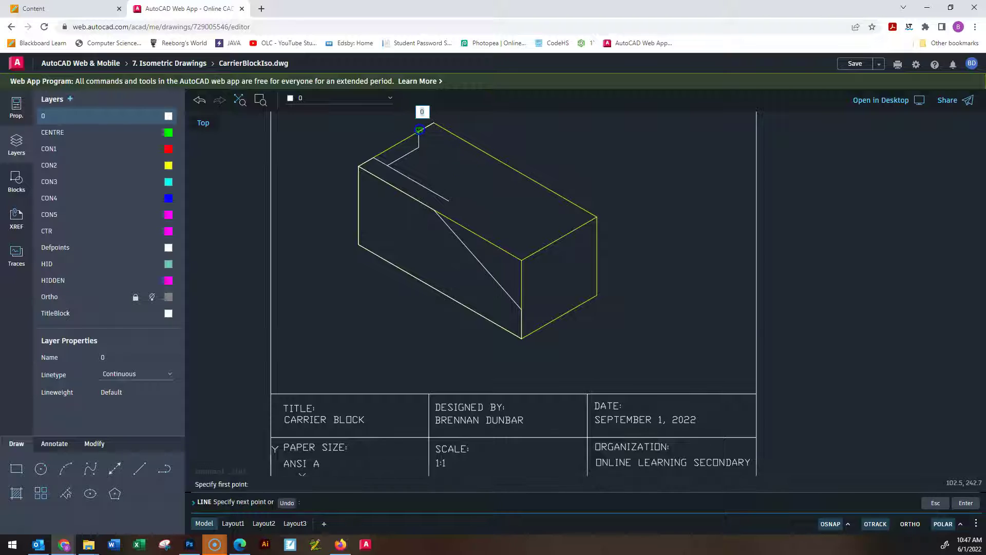
pyautogui.write('60')
pyautogui.press('Return')
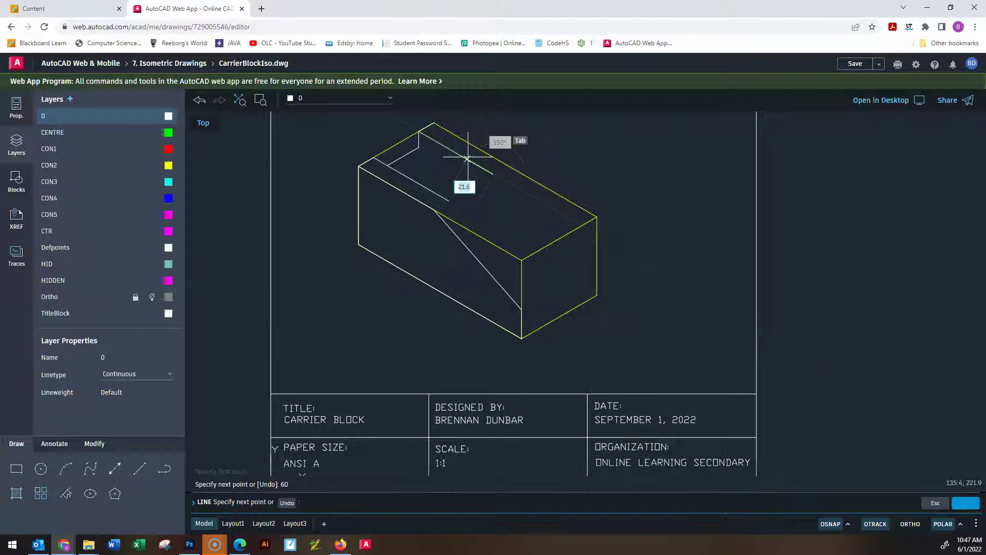
pyautogui.press('Escape')
pyautogui.press('Escape')
pyautogui.press('Escape')
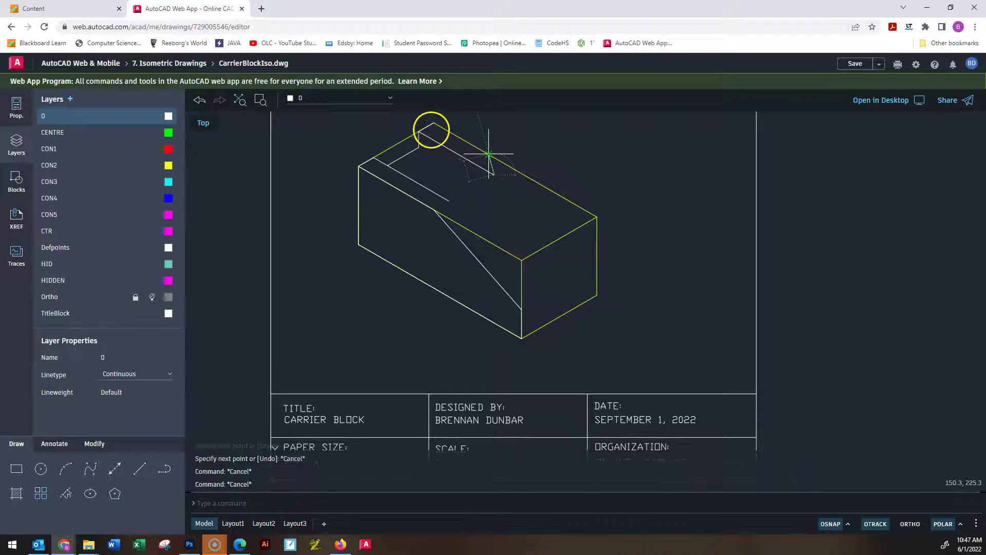
# - Draw a 60-unit line at 330° from the block's rear top corner along the far top edge of the construction box
pyautogui.press('Return')
pyautogui.click(434, 122)
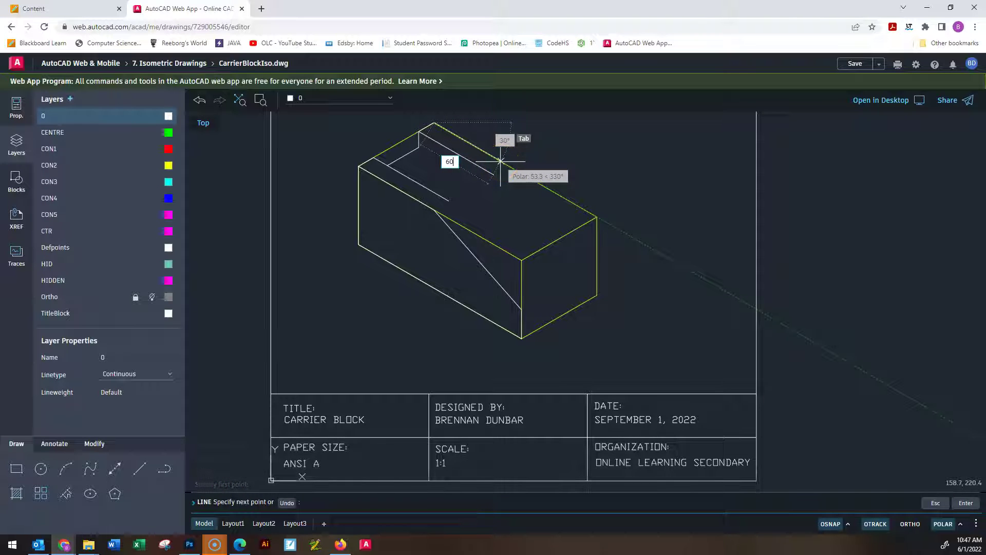
pyautogui.press('Return')
pyautogui.press('Escape')
pyautogui.press('Escape')
pyautogui.press('Escape')
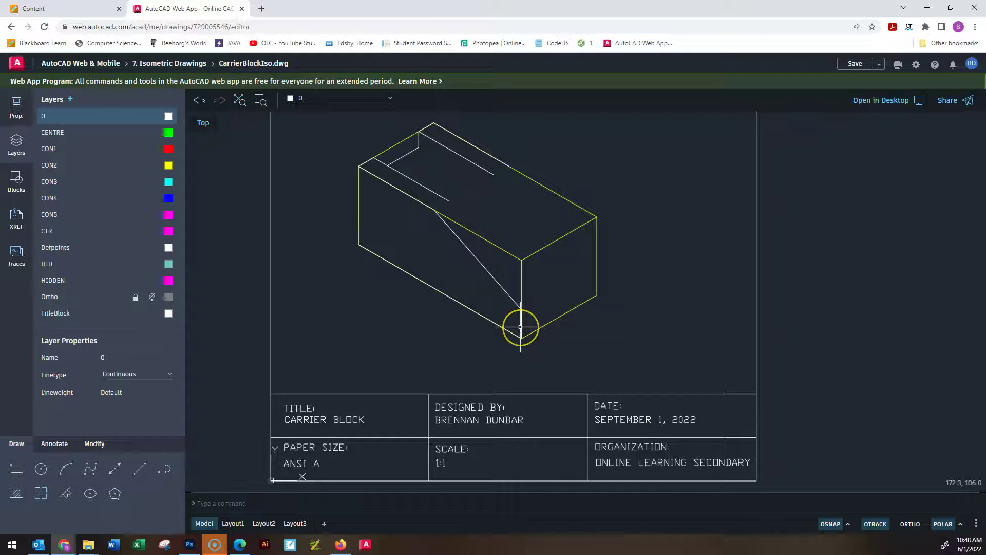
# - Copy the sloped line and the short vertical below it from the near bottom front corner to the far bottom front corner
pyautogui.click(520, 326)
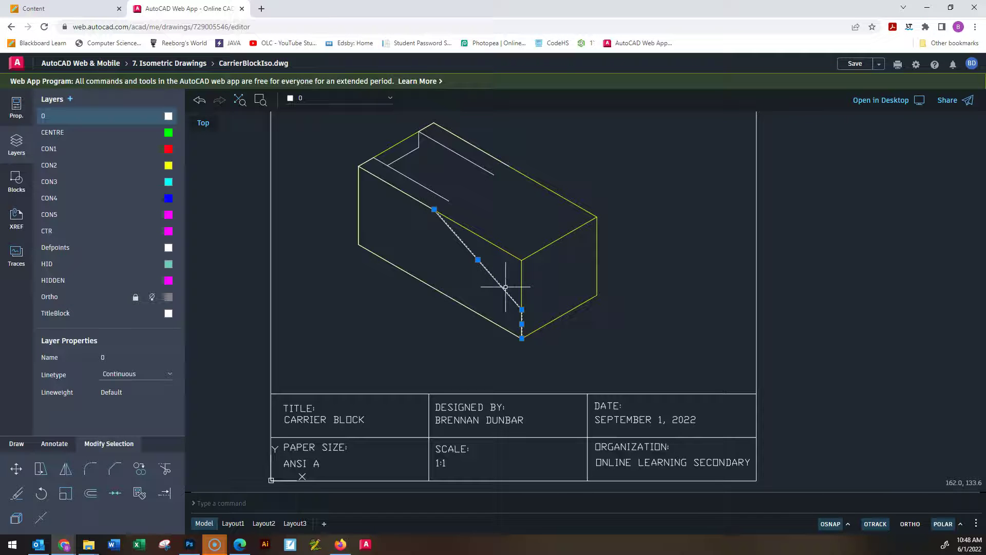
pyautogui.write('copy')
pyautogui.press('Return')
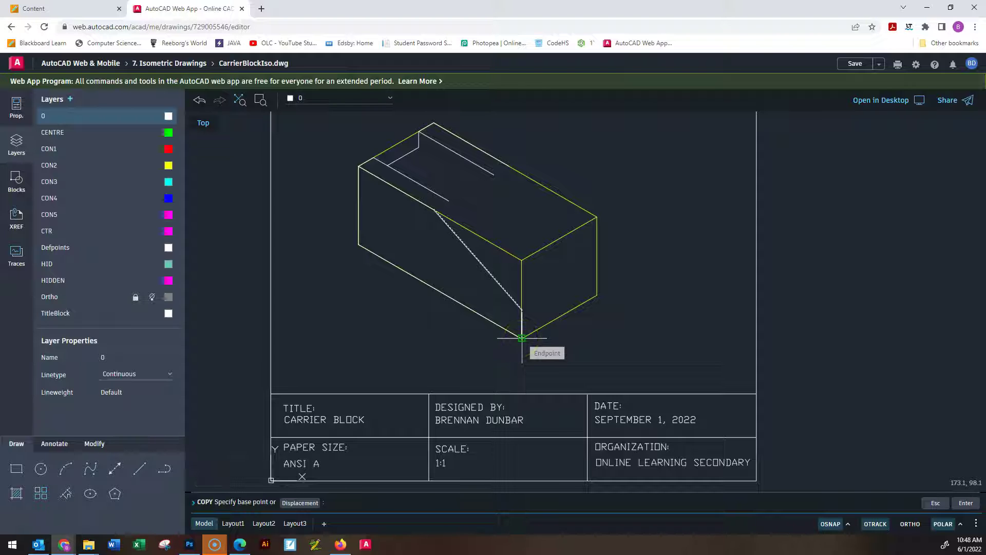
pyautogui.click(522, 338)
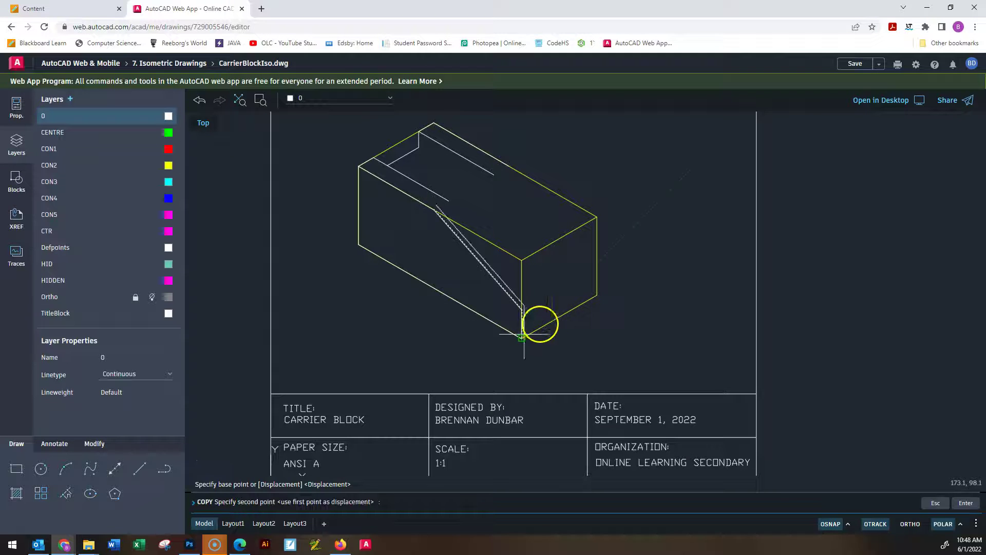
pyautogui.click(597, 295)
pyautogui.press('Escape')
pyautogui.press('Escape')
pyautogui.press('Escape')
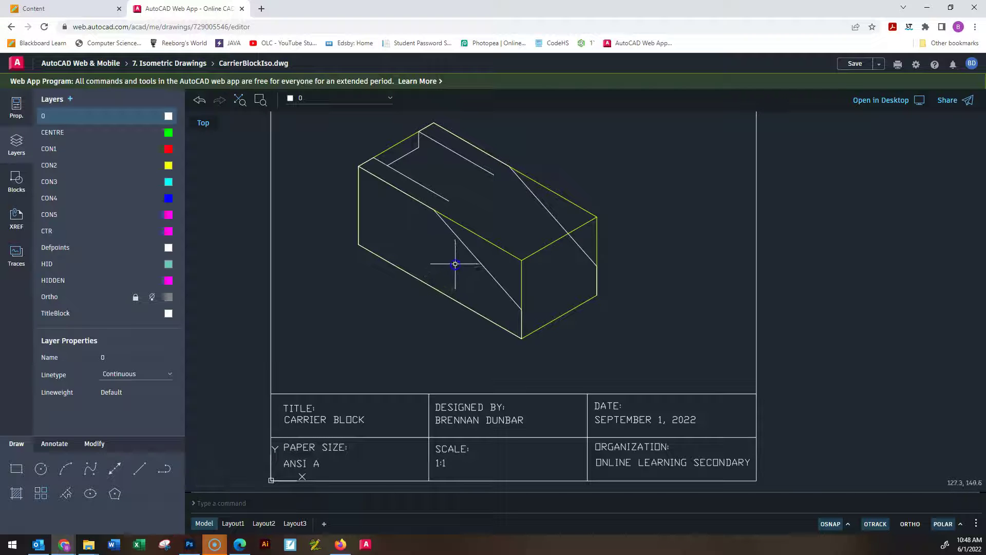
# - Check the notch dimensions in the PDF booklet, then draw a 17-unit line at 30° from the near slope's lower end and down to the base edge
pyautogui.hotkey('alt', 'Tab')
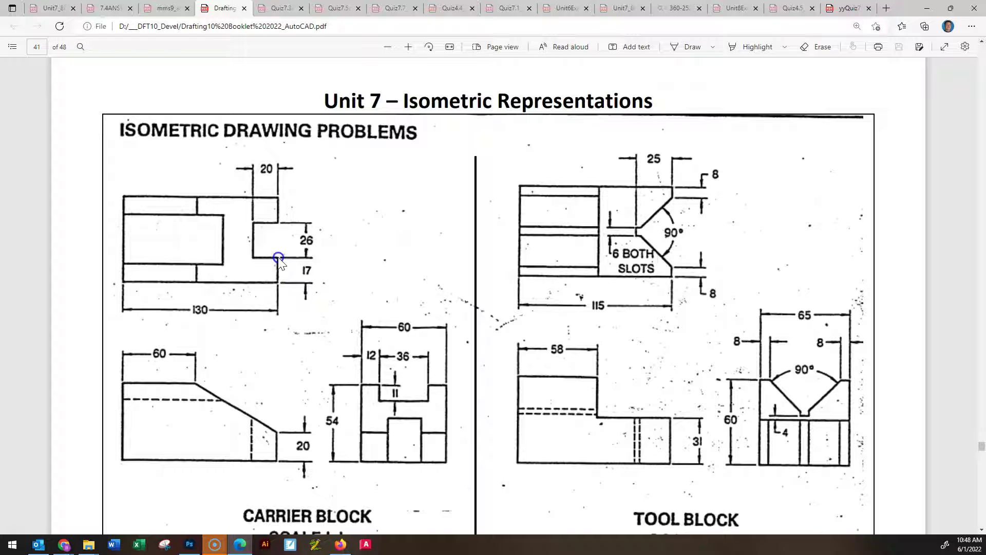
pyautogui.hotkey('alt', 'Tab')
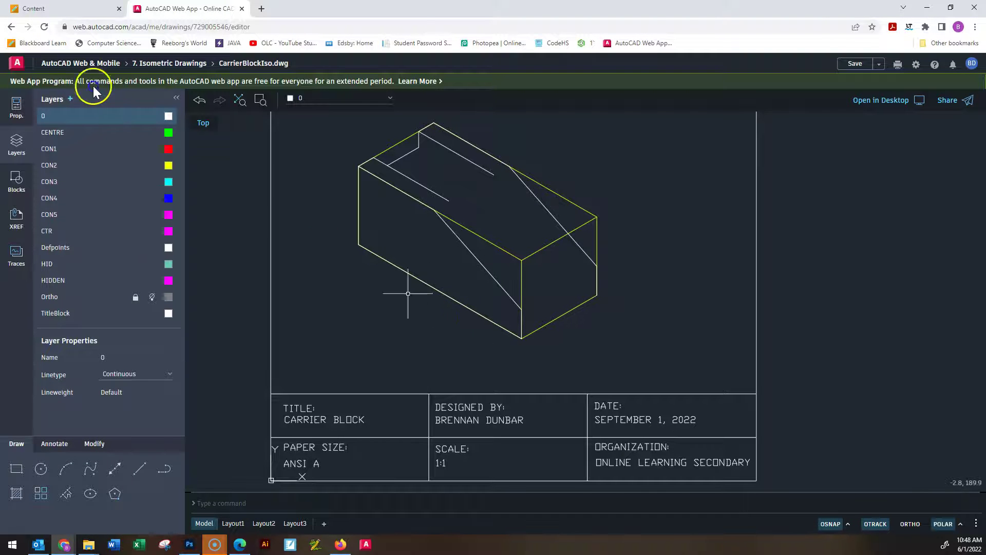
pyautogui.click(146, 469)
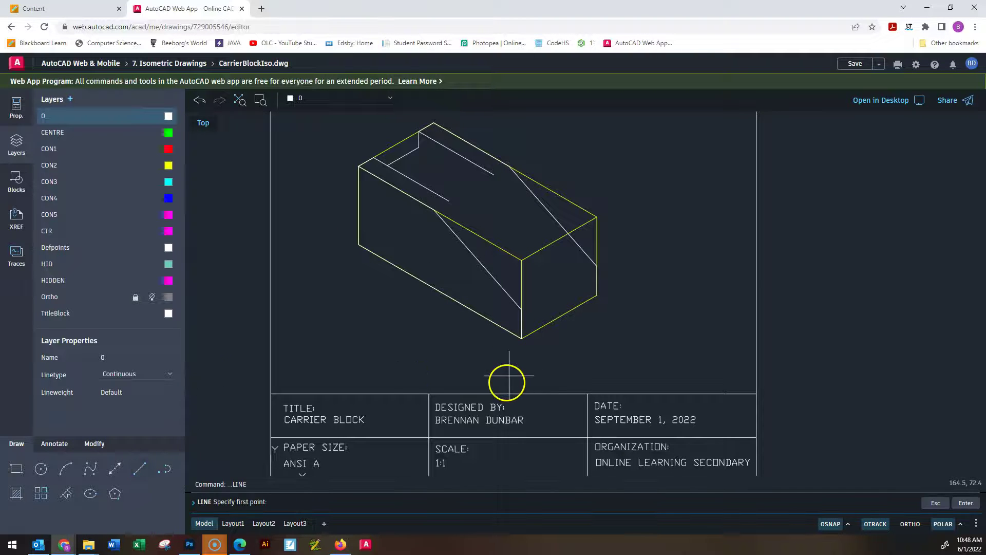
pyautogui.click(522, 310)
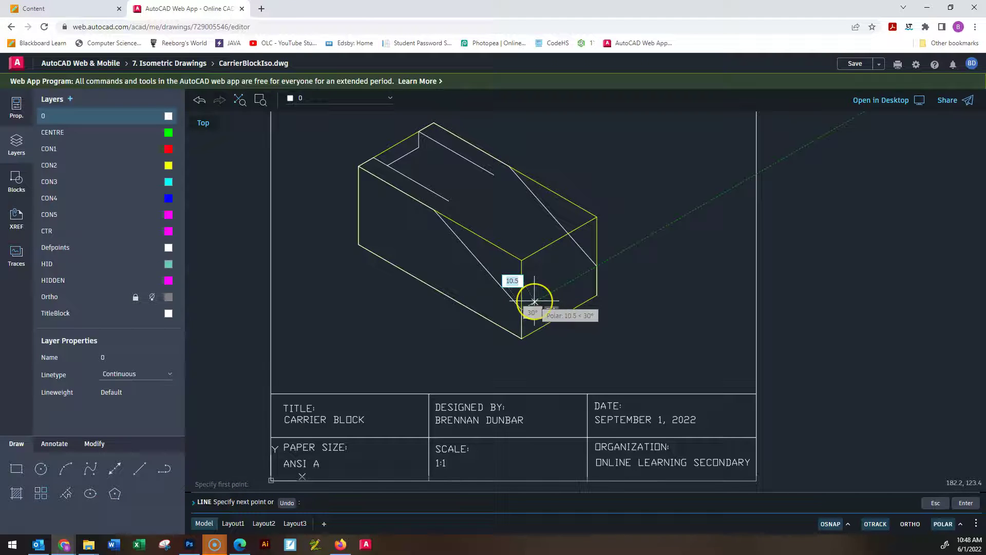
pyautogui.write('17')
pyautogui.press('Return')
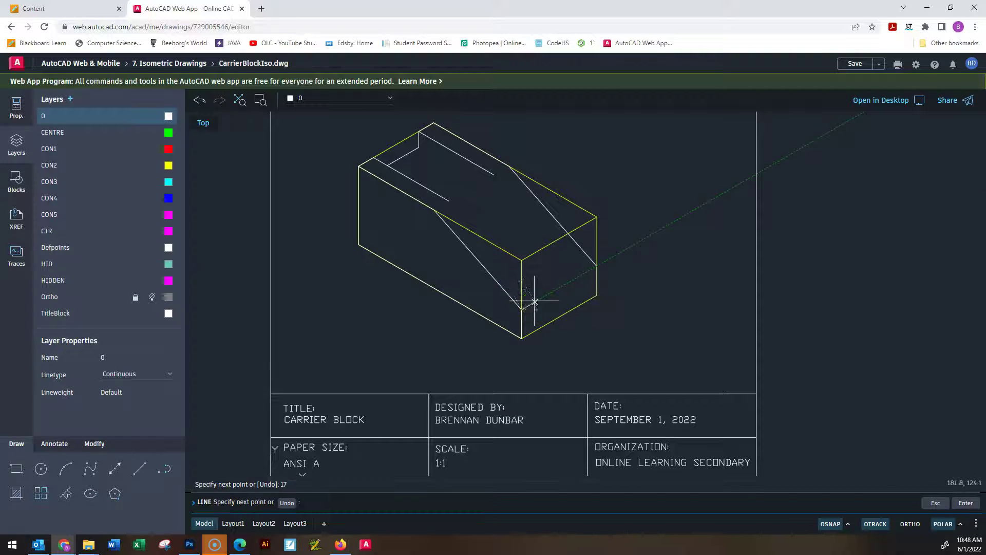
pyautogui.click(543, 326)
pyautogui.press('Escape')
pyautogui.press('Escape')
pyautogui.press('Escape')
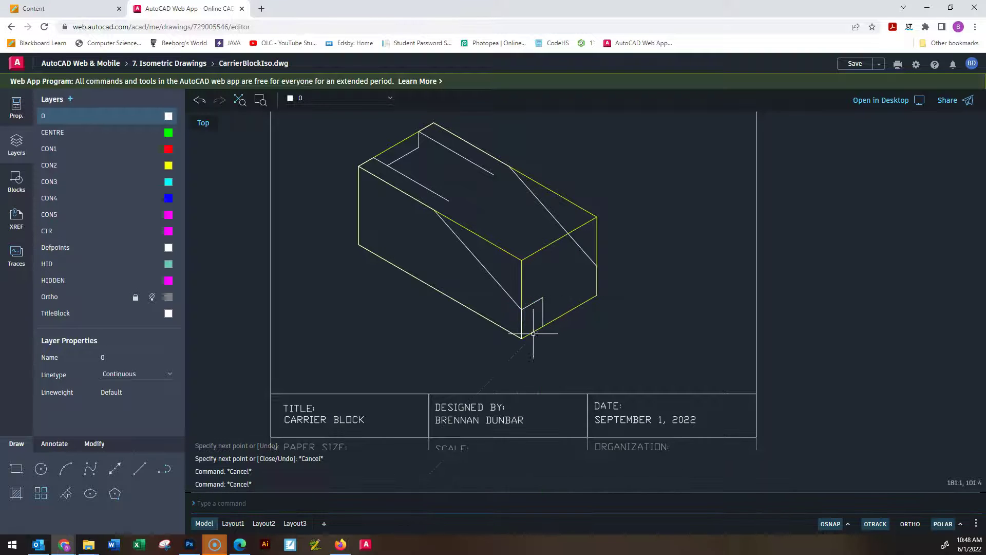
# - Check the top view in the PDF booklet and outline the far front leg with a 17-unit line at 210° from the far slope's lower end
pyautogui.press('Return')
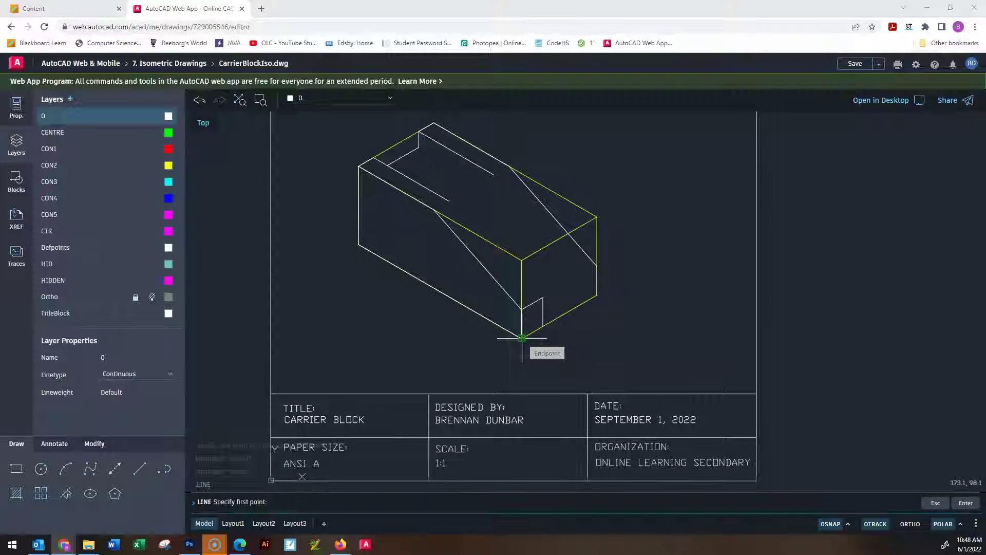
pyautogui.hotkey('alt', 'Tab')
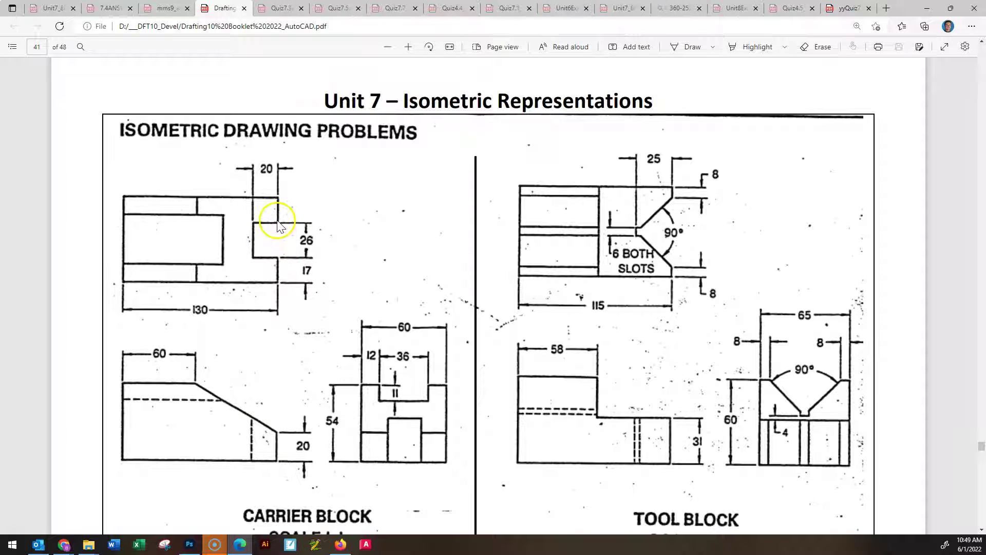
pyautogui.hotkey('alt', 'Tab')
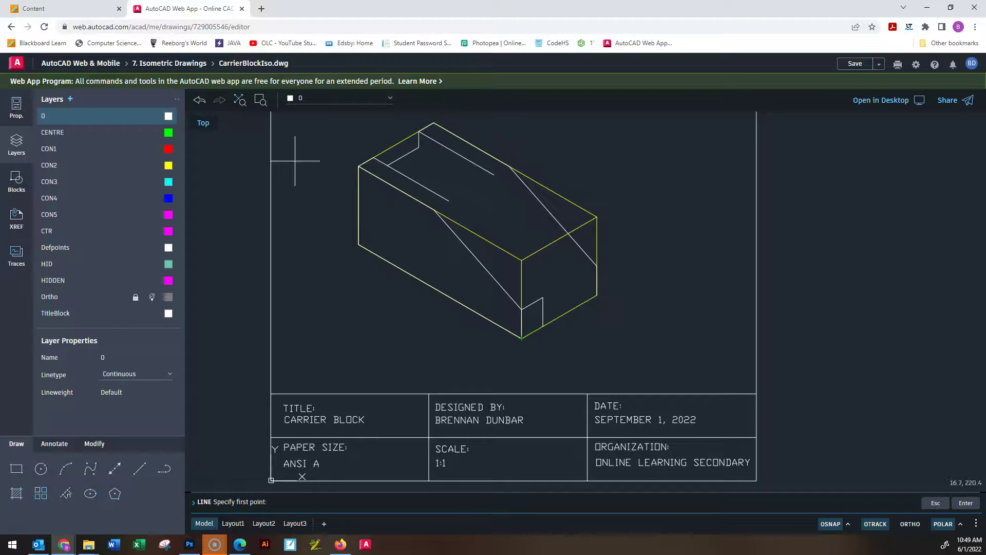
pyautogui.click(138, 470)
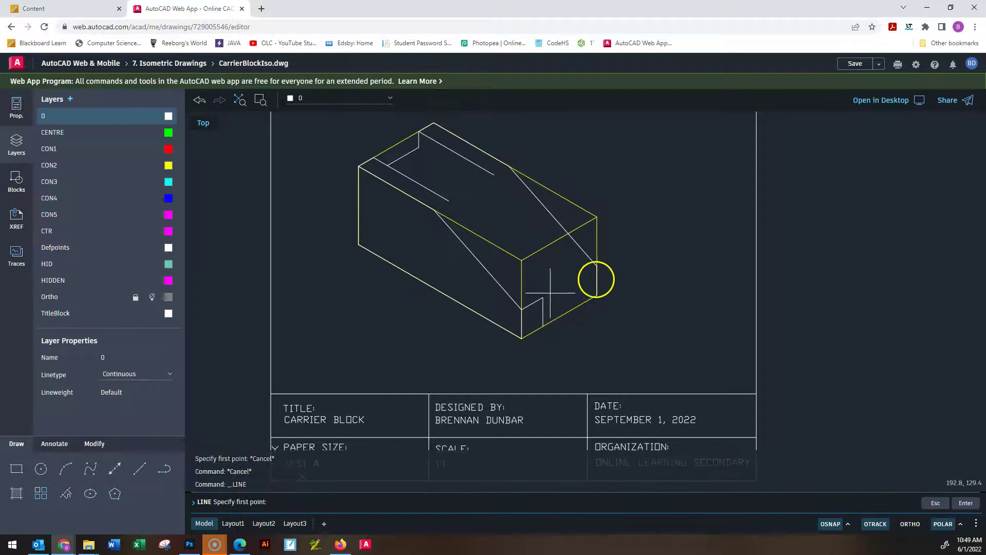
pyautogui.click(596, 265)
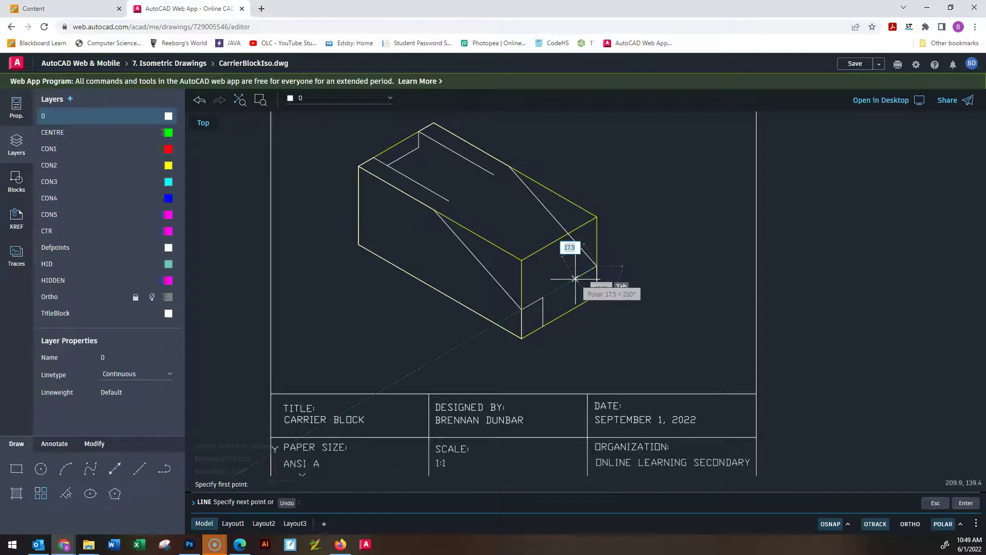
pyautogui.write('17')
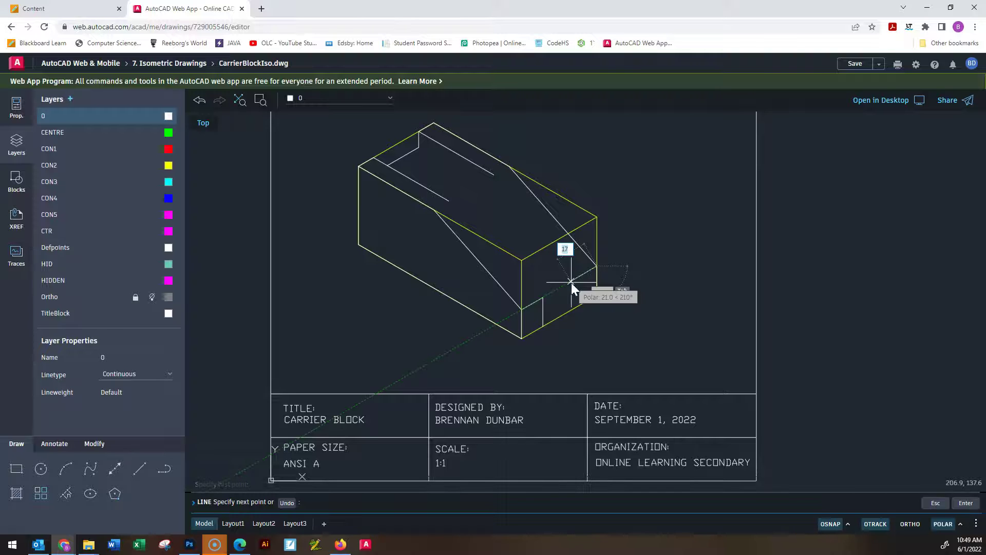
pyautogui.press('Return')
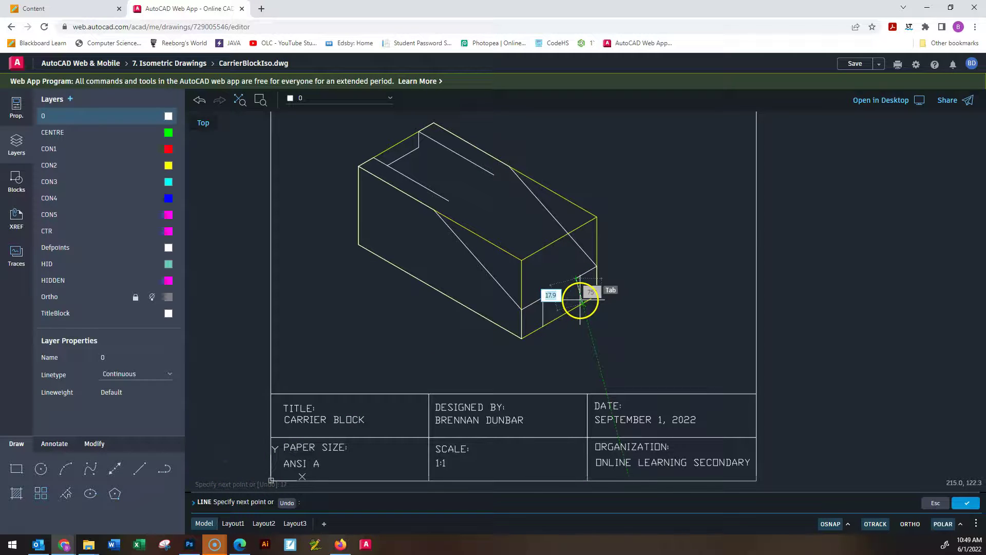
pyautogui.click(576, 307)
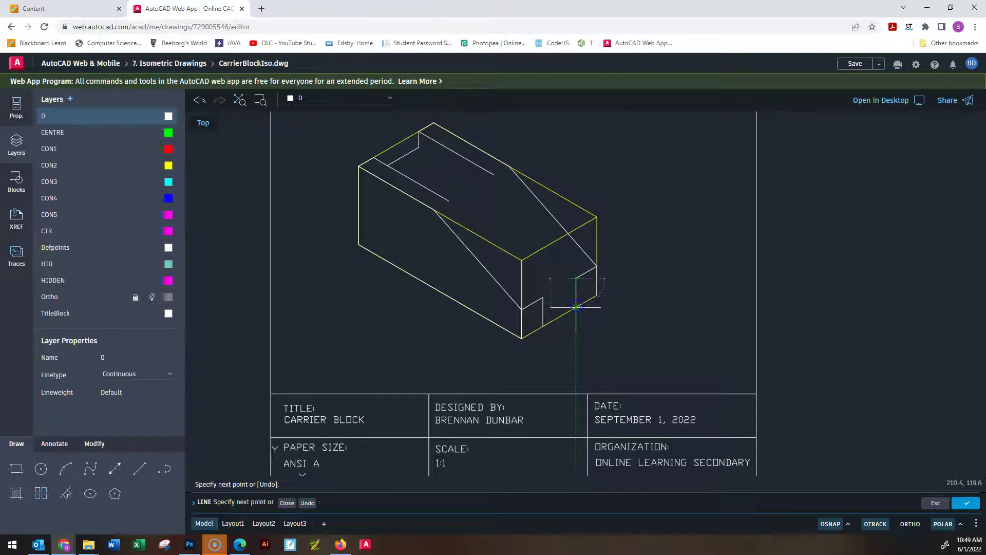
pyautogui.press('Escape')
pyautogui.press('Escape')
pyautogui.press('Escape')
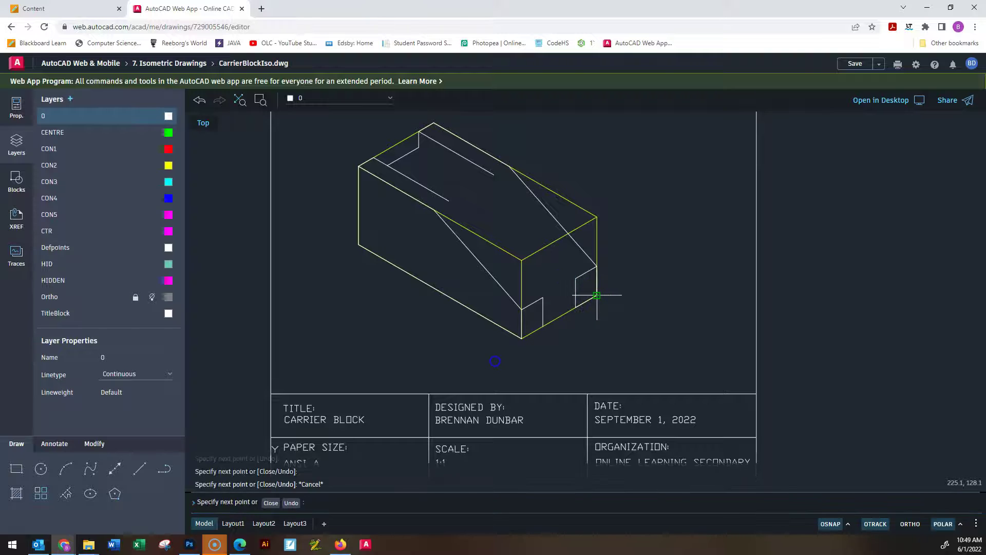
# - Close the near front leg with a 17-unit base line at 30° from the near bottom corner
pyautogui.press('Return')
pyautogui.click(520, 340)
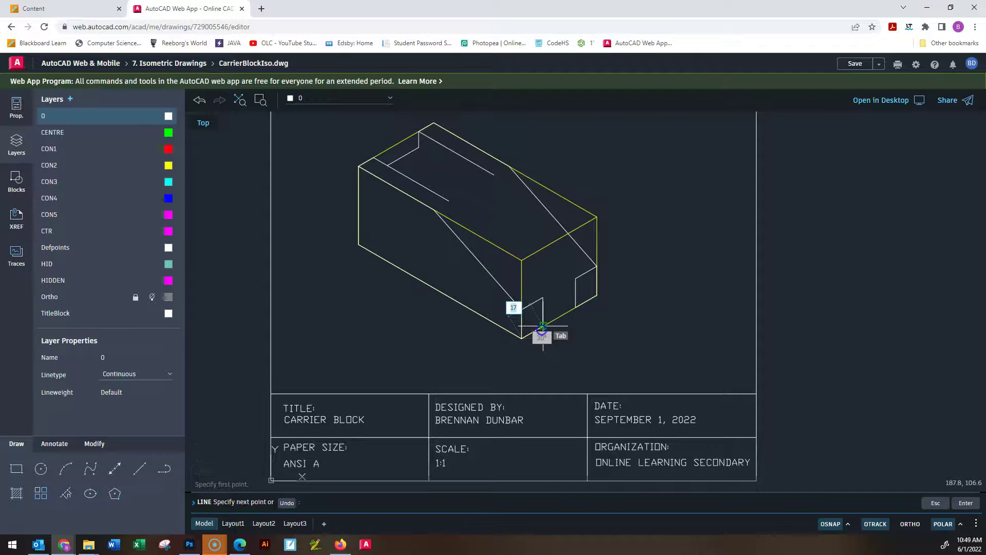
pyautogui.press('Escape')
pyautogui.press('Escape')
pyautogui.press('Escape')
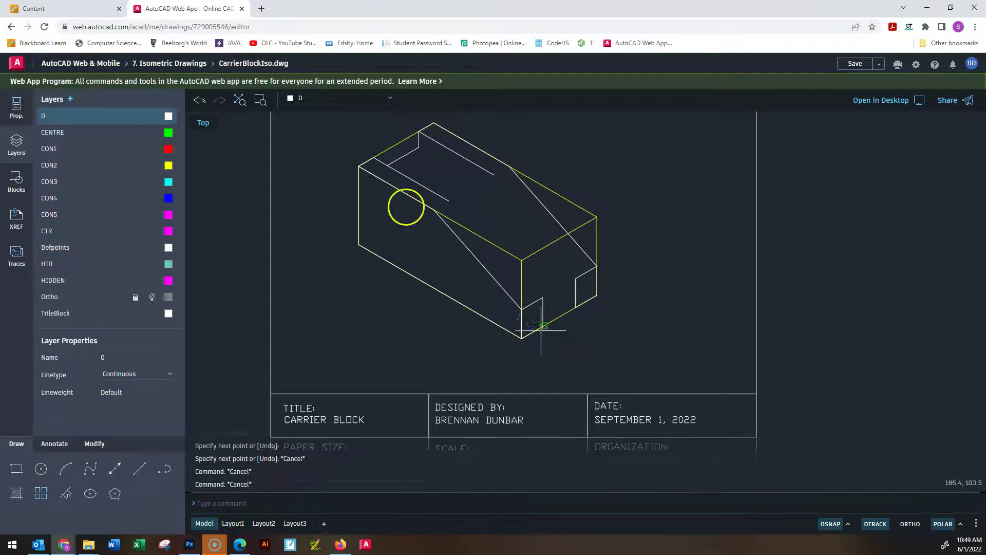
# - Hide layer CON2 to inspect the outline, show it again, and study the slot end and front notch in the PDF booklet
pyautogui.click(152, 165)
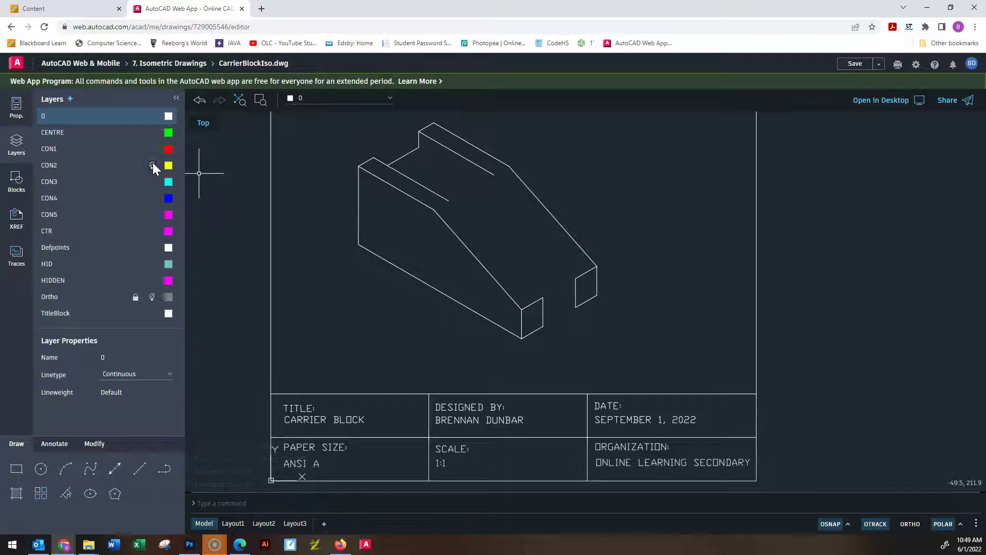
pyautogui.click(152, 165)
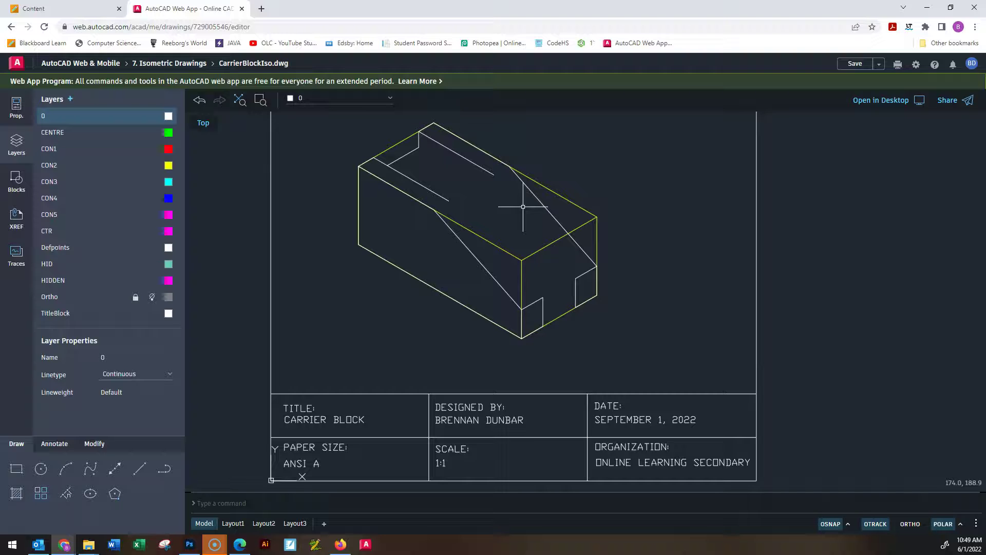
pyautogui.hotkey('alt', 'Tab')
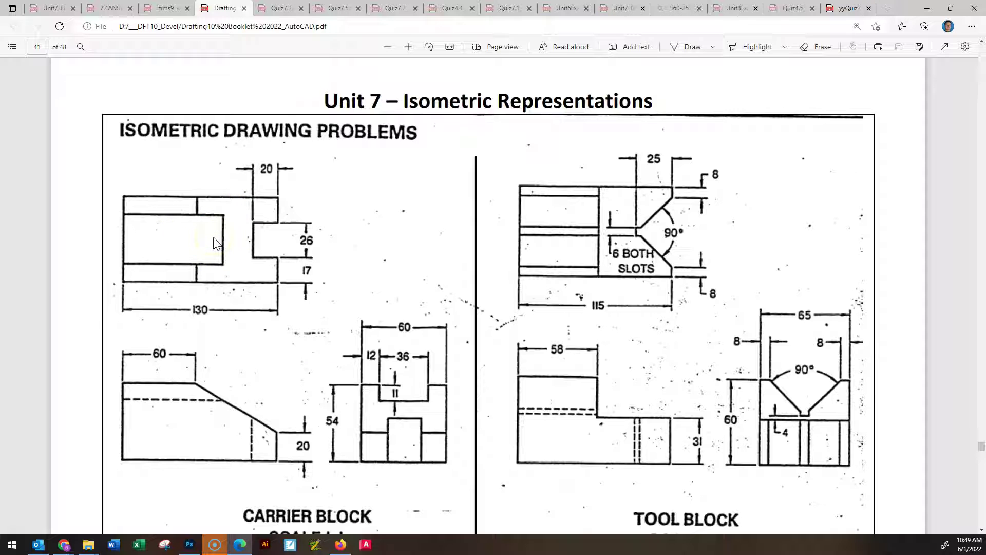
pyautogui.hotkey('alt', 'Tab')
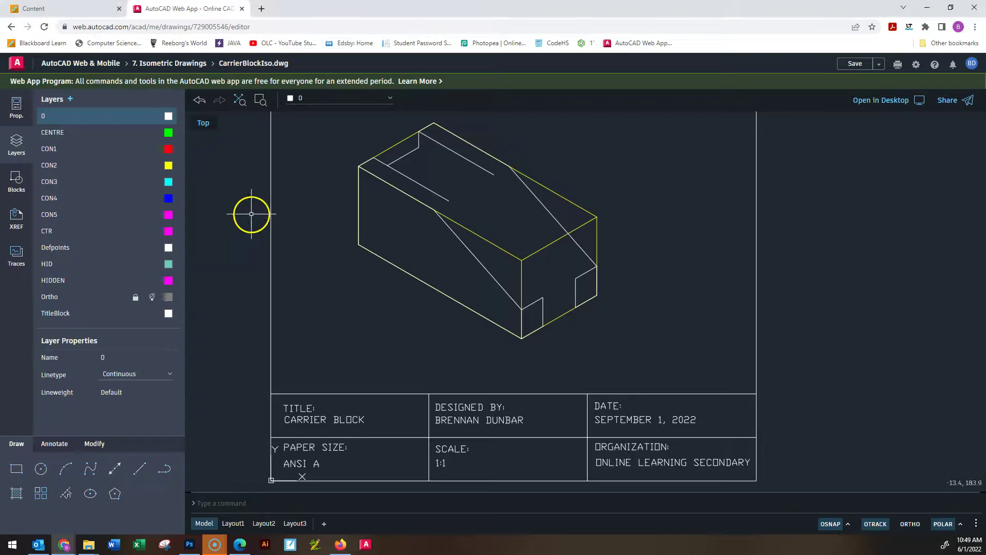
pyautogui.hotkey('alt', 'Tab')
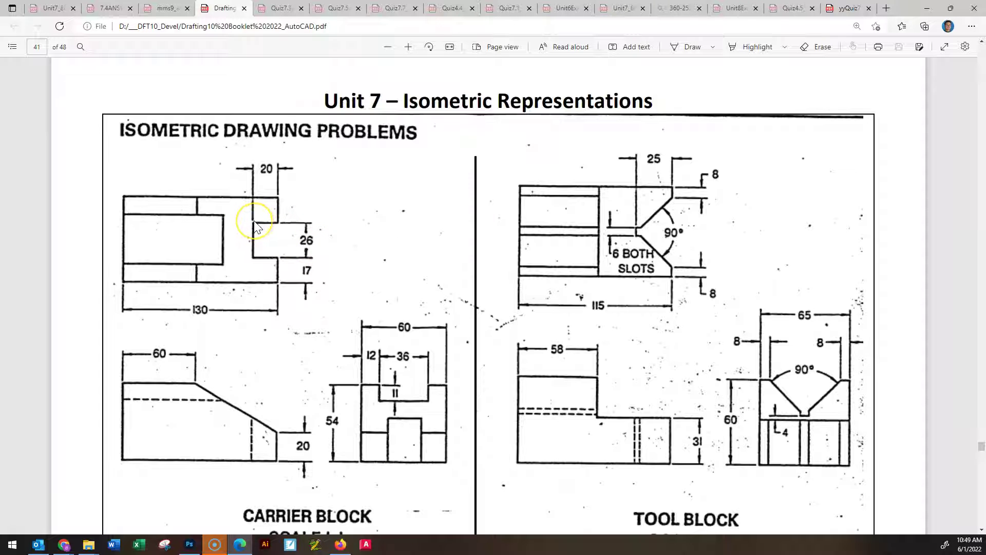
pyautogui.hotkey('alt', 'Tab')
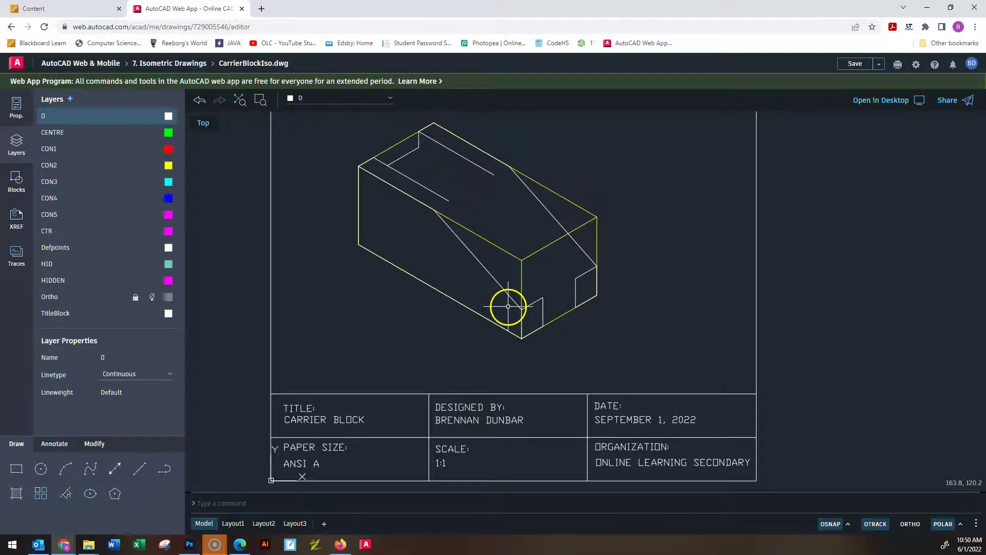
# - Copy the near sloped line from its lower end to the inner top corners of both front legs
pyautogui.click(493, 275)
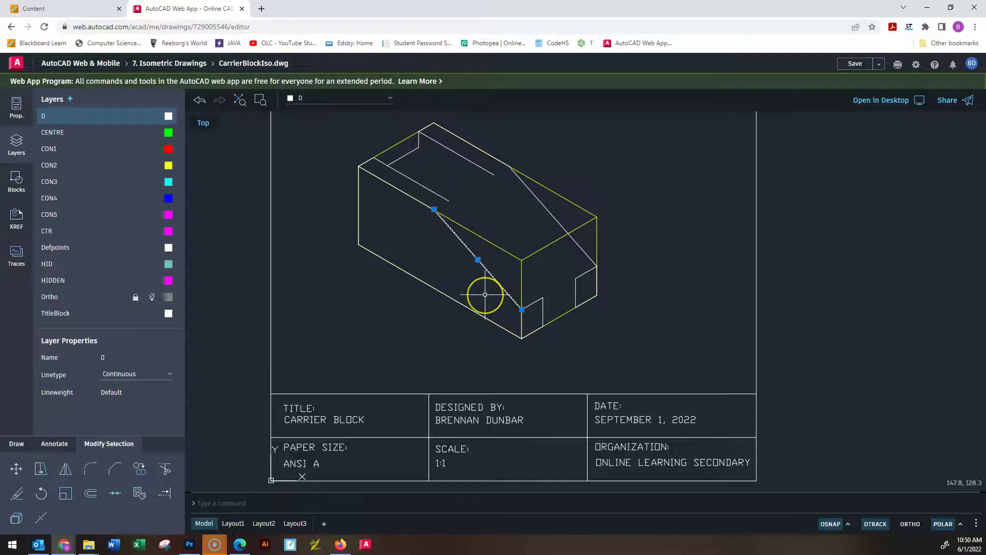
pyautogui.write('co')
pyautogui.press('Return')
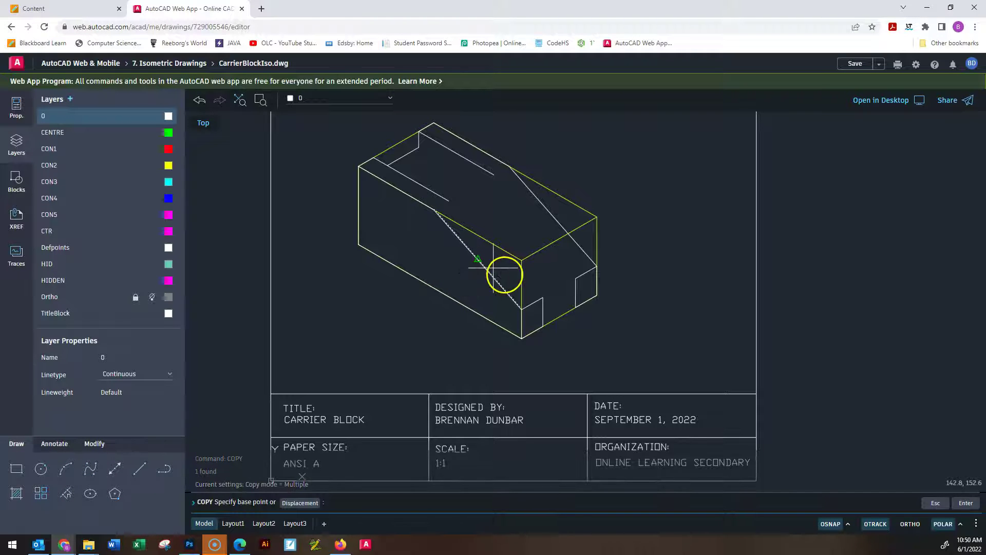
pyautogui.click(522, 309)
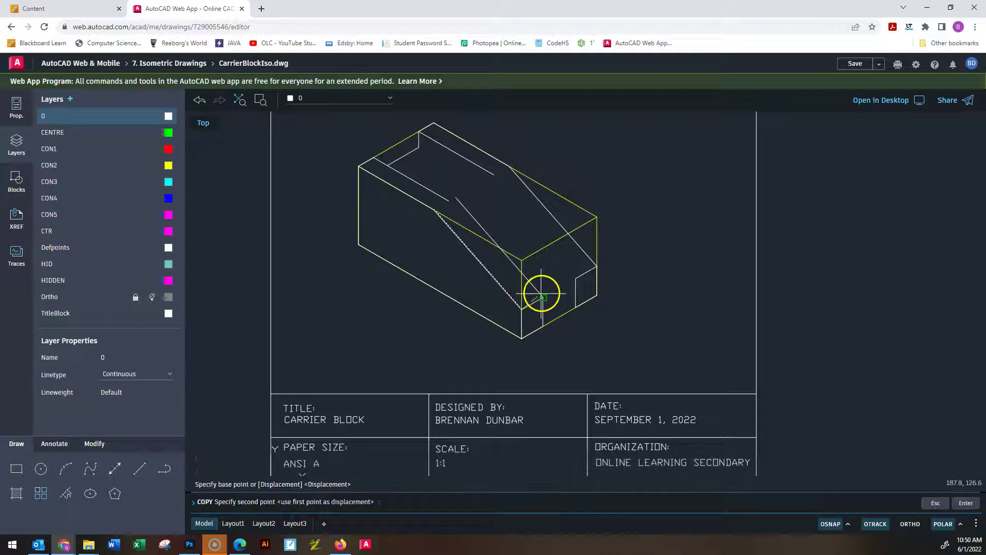
pyautogui.click(543, 298)
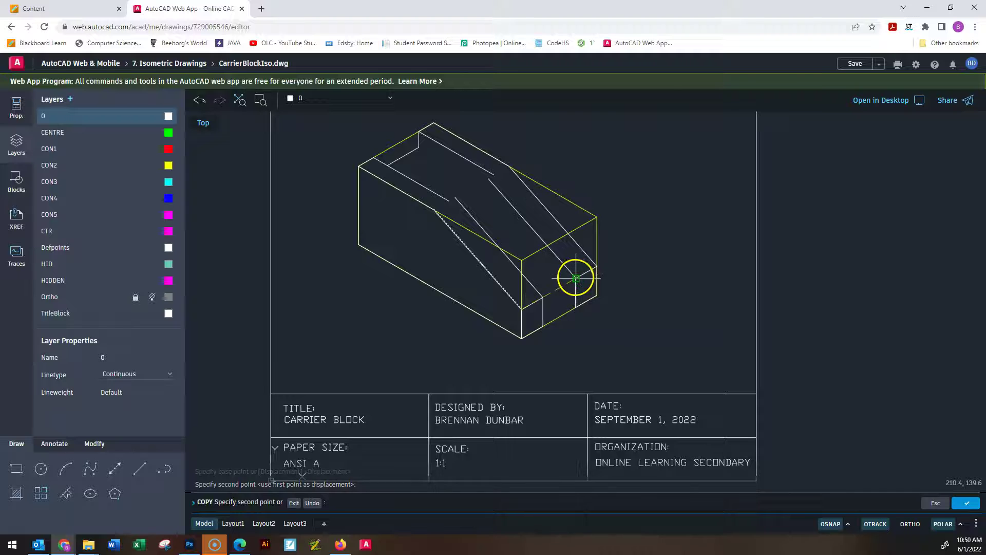
pyautogui.click(575, 278)
pyautogui.press('Escape')
pyautogui.press('Escape')
pyautogui.press('Escape')
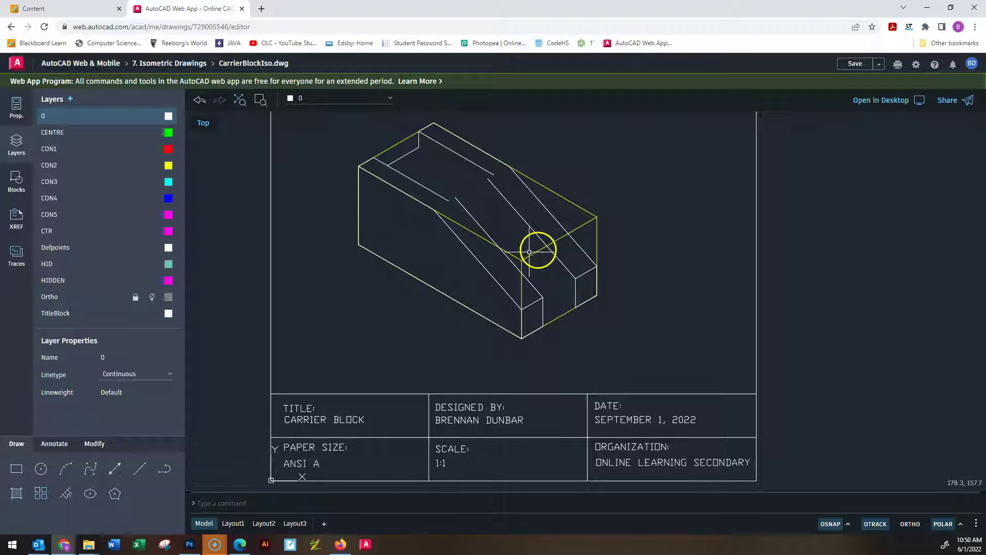
# - Copy the block's near bottom edge from the near bottom corner to the far front leg's inner bottom corner
pyautogui.click(500, 327)
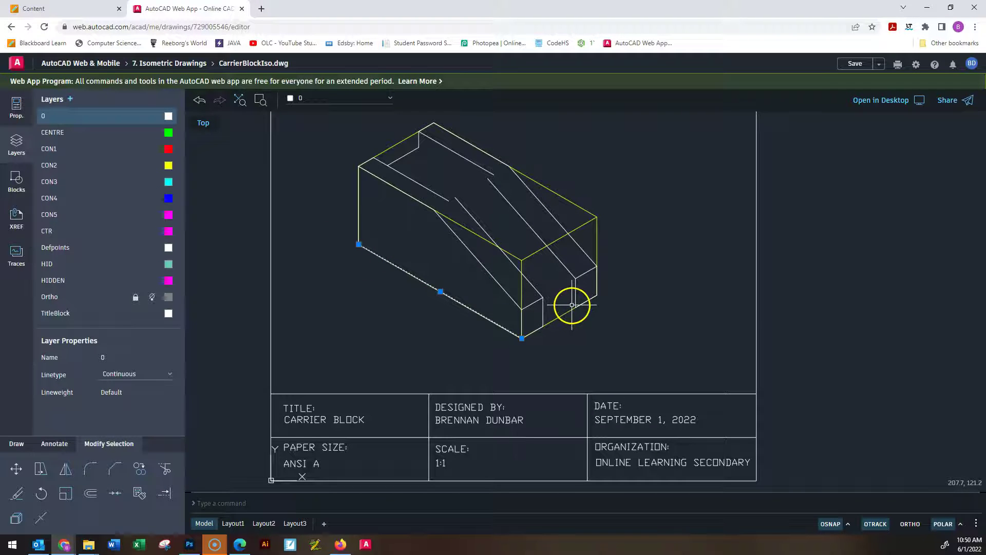
pyautogui.write('co')
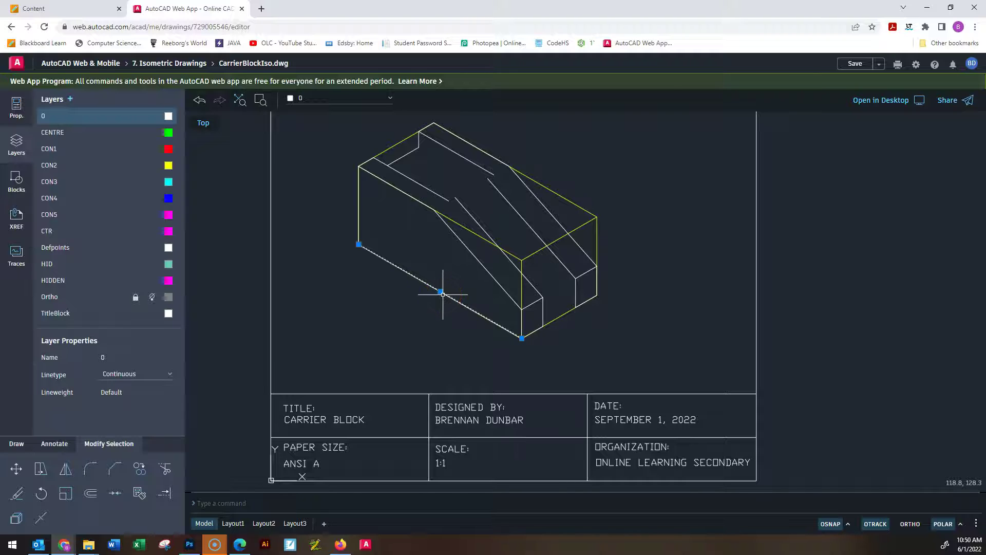
pyautogui.press('Return')
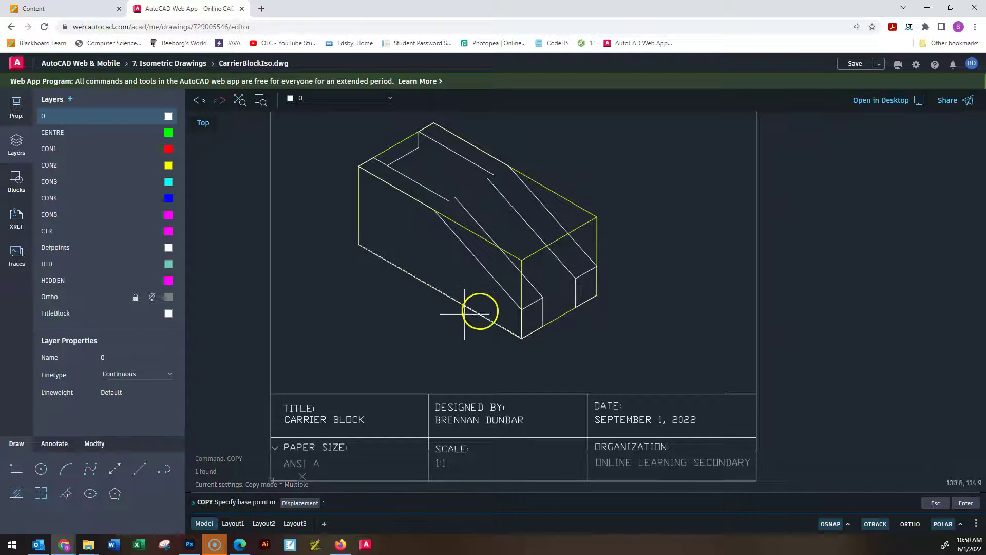
pyautogui.click(520, 337)
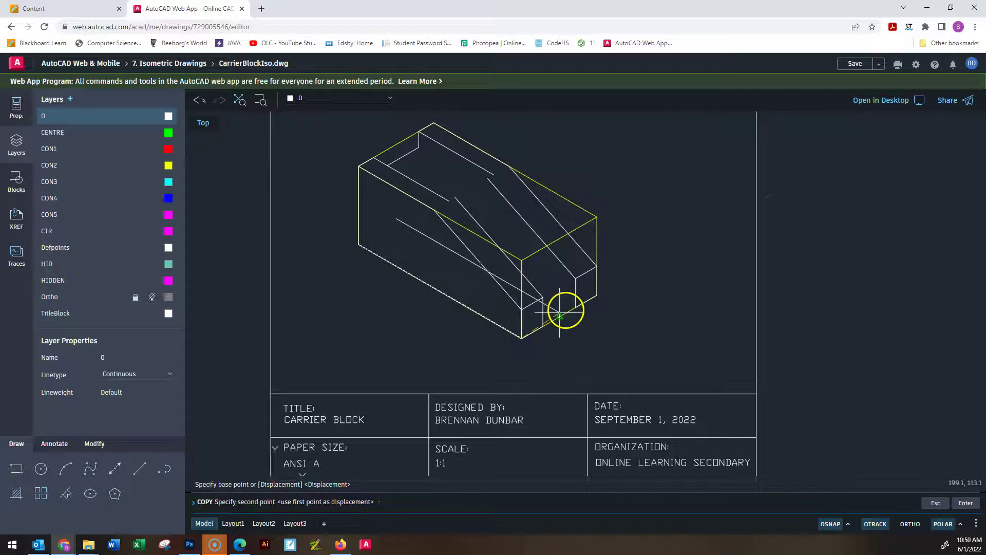
pyautogui.click(574, 306)
pyautogui.press('Escape')
pyautogui.press('Escape')
pyautogui.press('Escape')
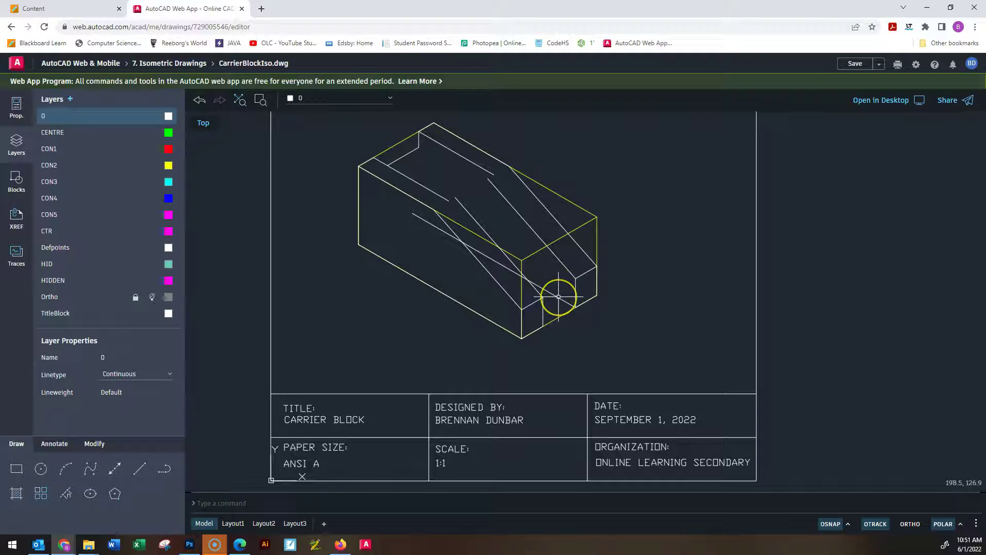
pyautogui.press('Escape')
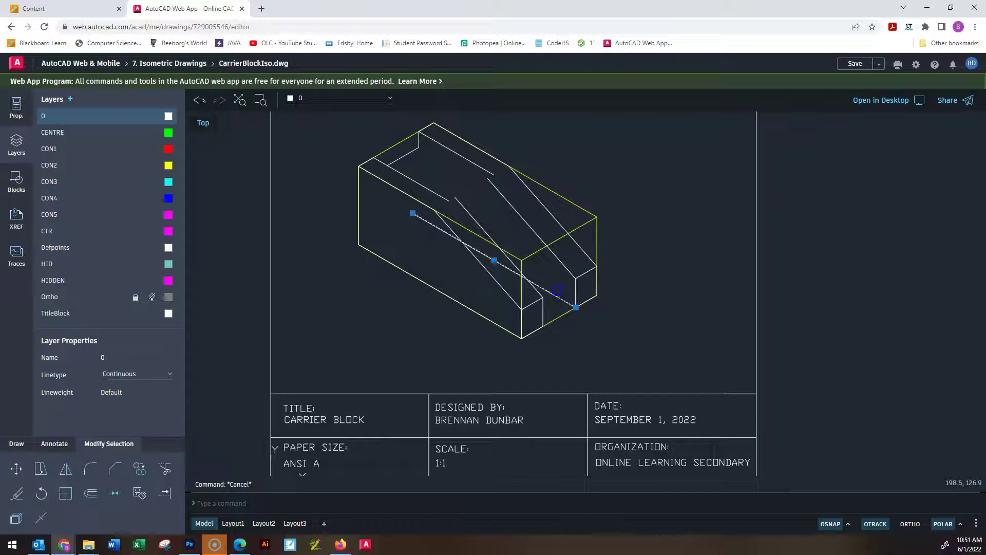
pyautogui.click(530, 277)
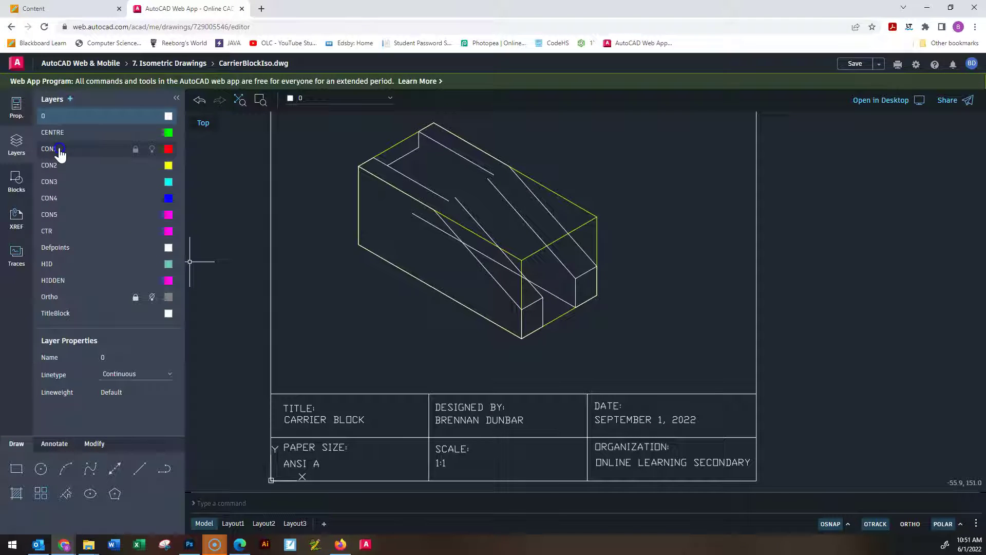
# - On layer CON3, draw a 20-unit line at 150° from the far front leg's inner bottom corner
pyautogui.click(57, 186)
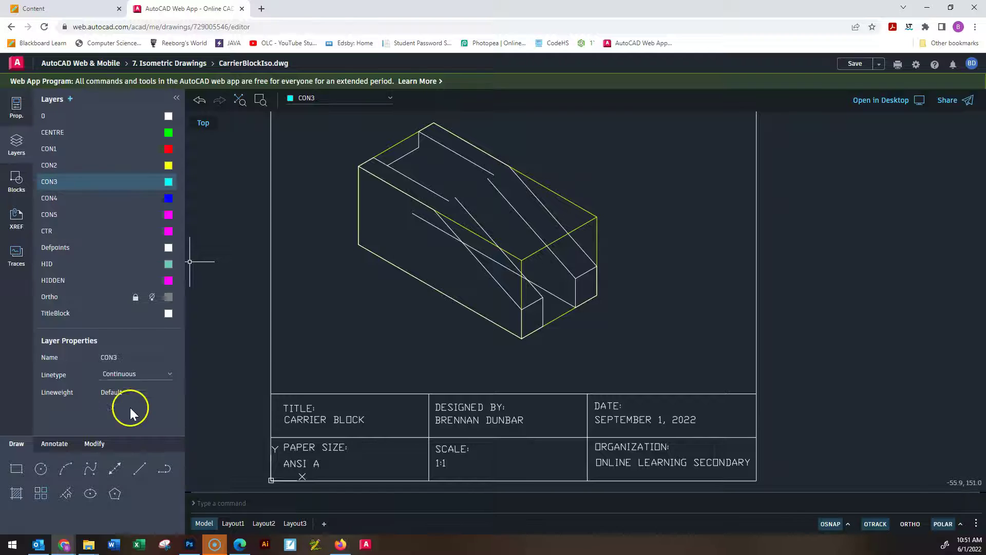
pyautogui.click(141, 470)
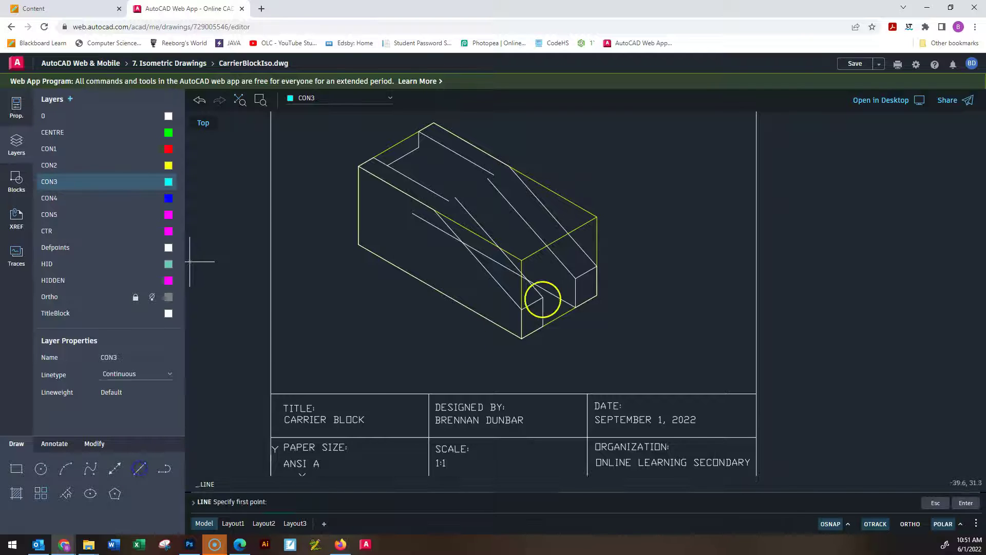
pyautogui.click(576, 308)
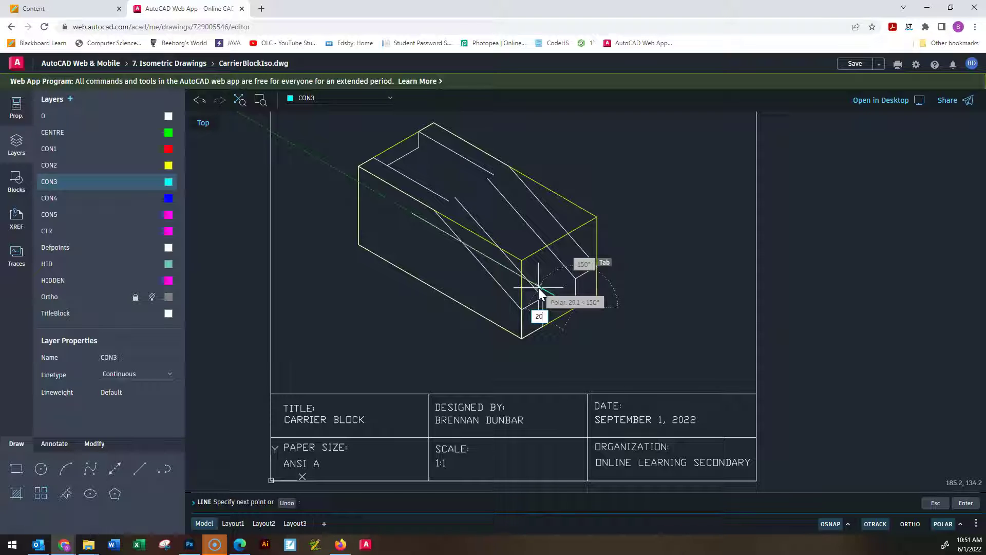
pyautogui.write('20')
pyautogui.press('Return')
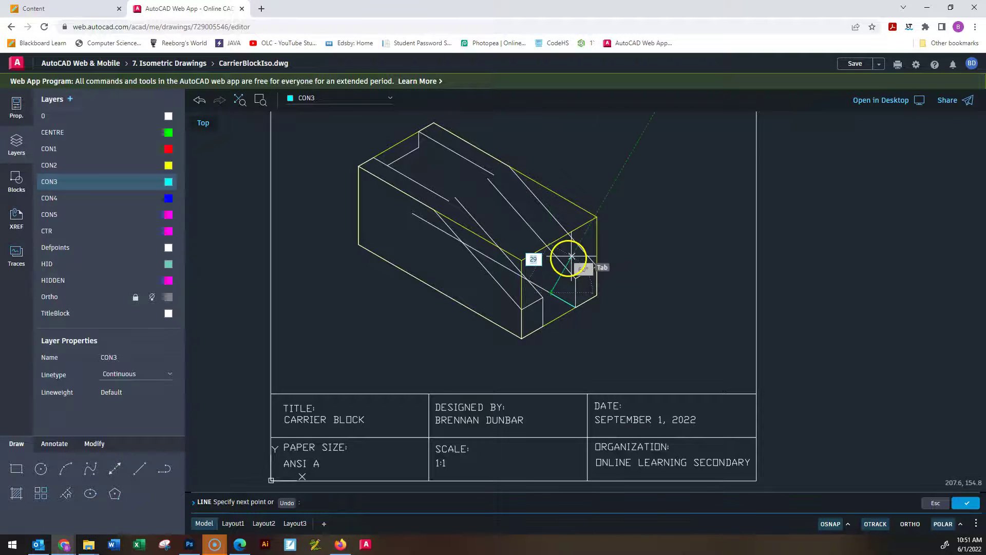
# - Continue the CON3 construction line vertically from the 20-unit line's inner end up to the far leg's inner sloped edge
pyautogui.scroll(2, 559, 309)
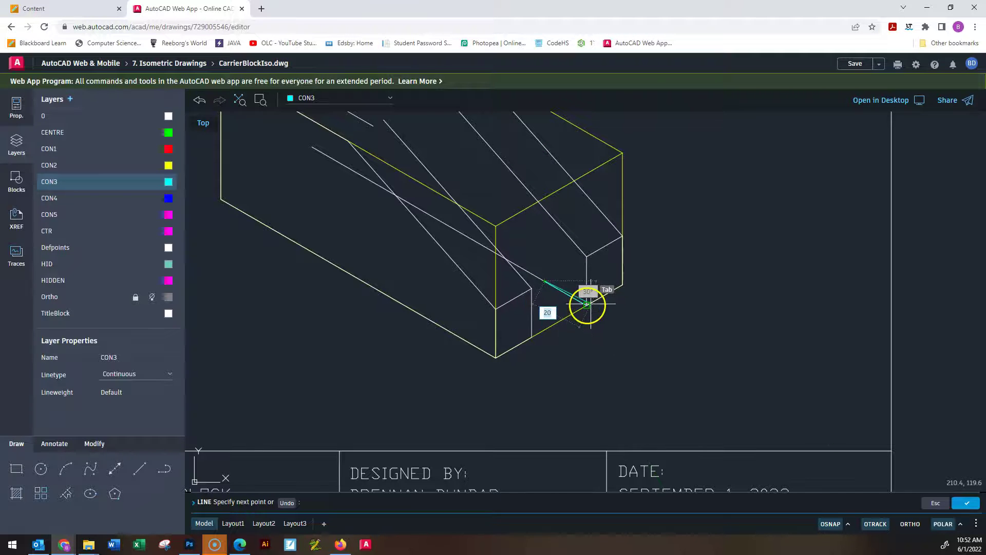
pyautogui.click(545, 280)
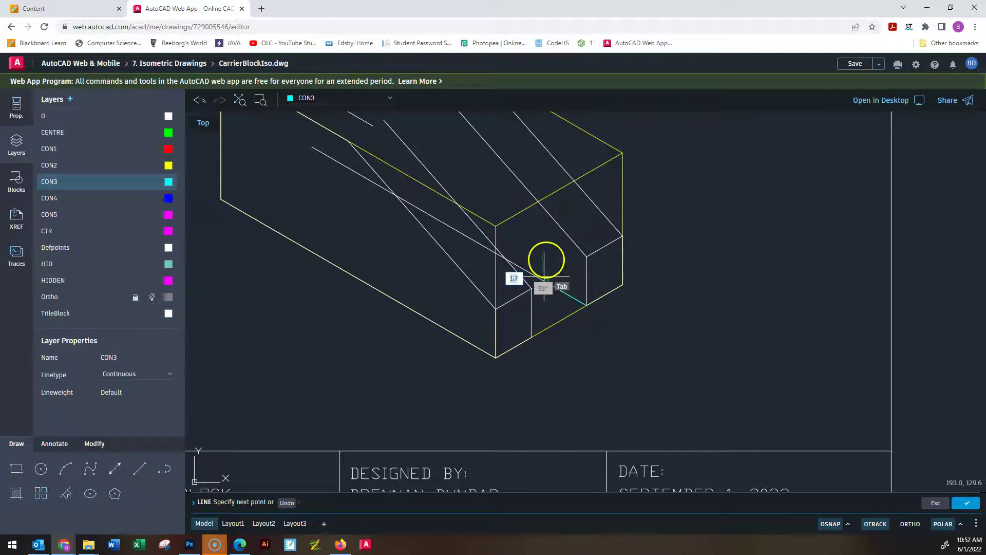
pyautogui.click(545, 210)
pyautogui.press('Escape')
pyautogui.press('Escape')
pyautogui.press('Escape')
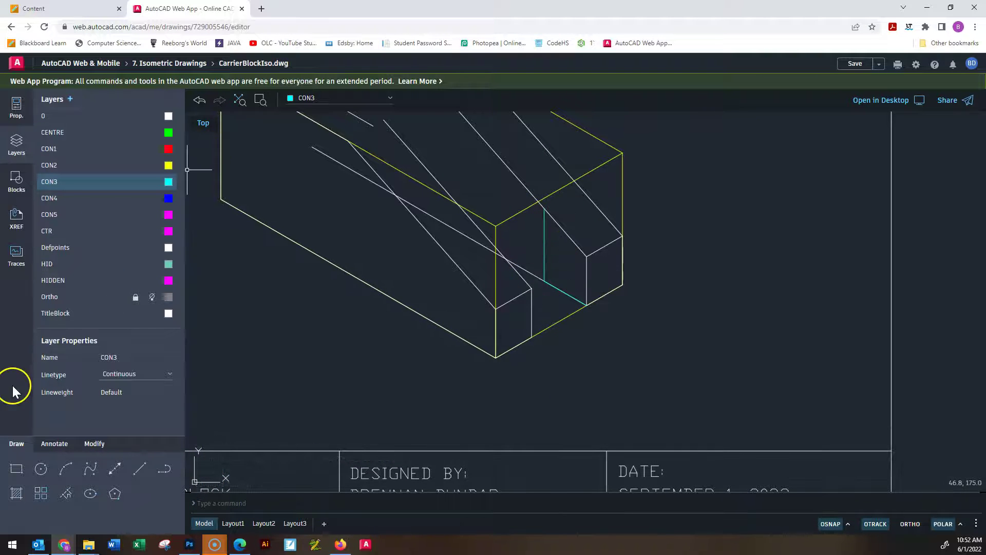
# - Make layer 0 the current layer
pyautogui.click(99, 117)
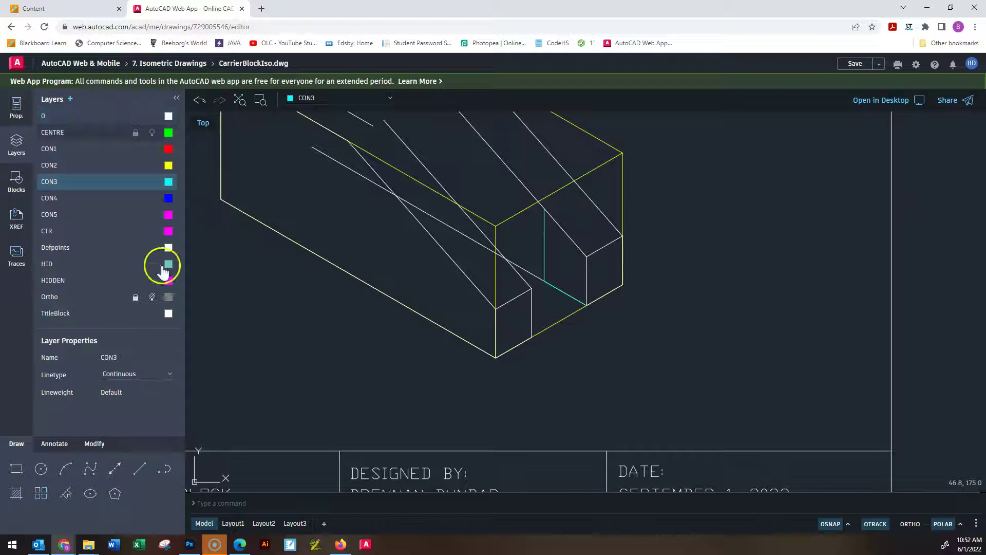
pyautogui.click(135, 475)
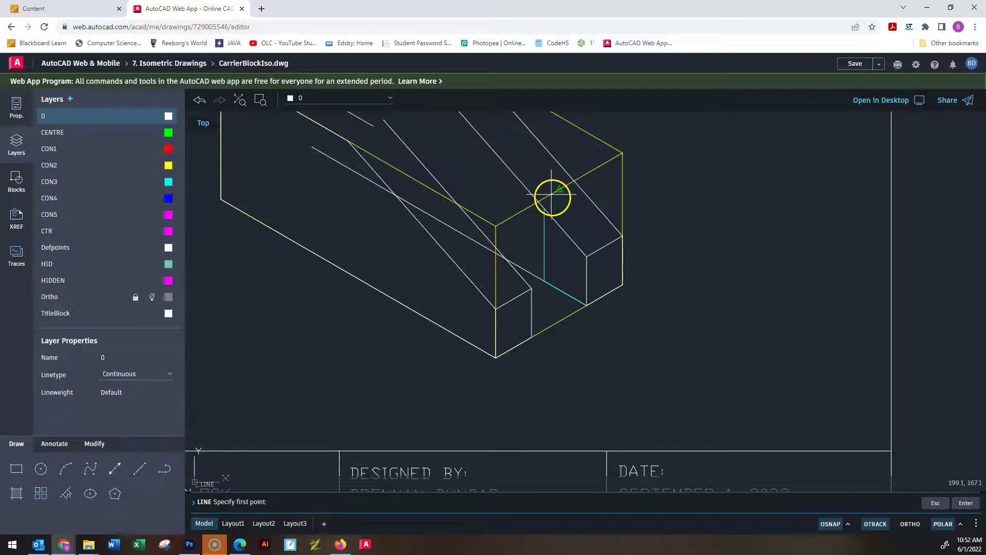
pyautogui.click(545, 210)
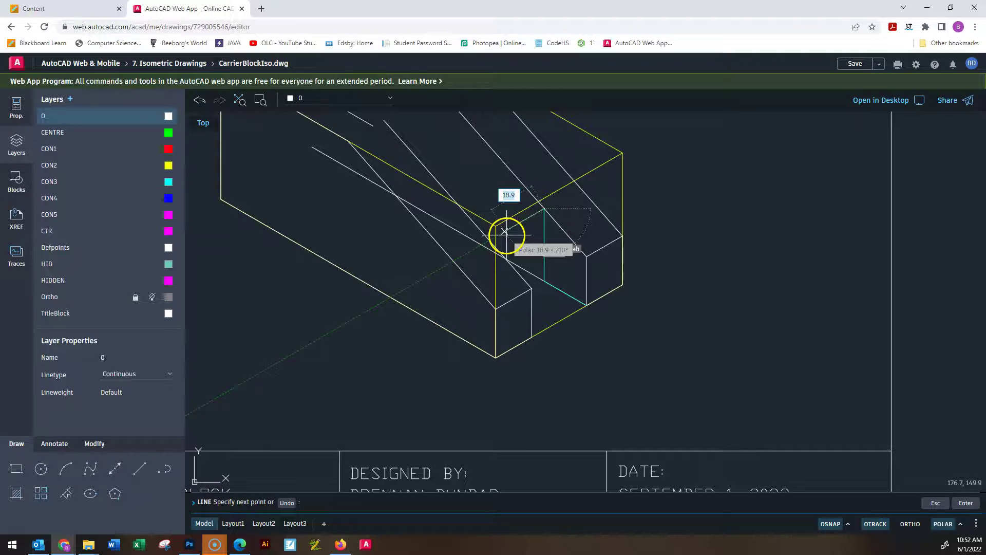
pyautogui.press('Escape')
pyautogui.press('Escape')
pyautogui.press('Escape')
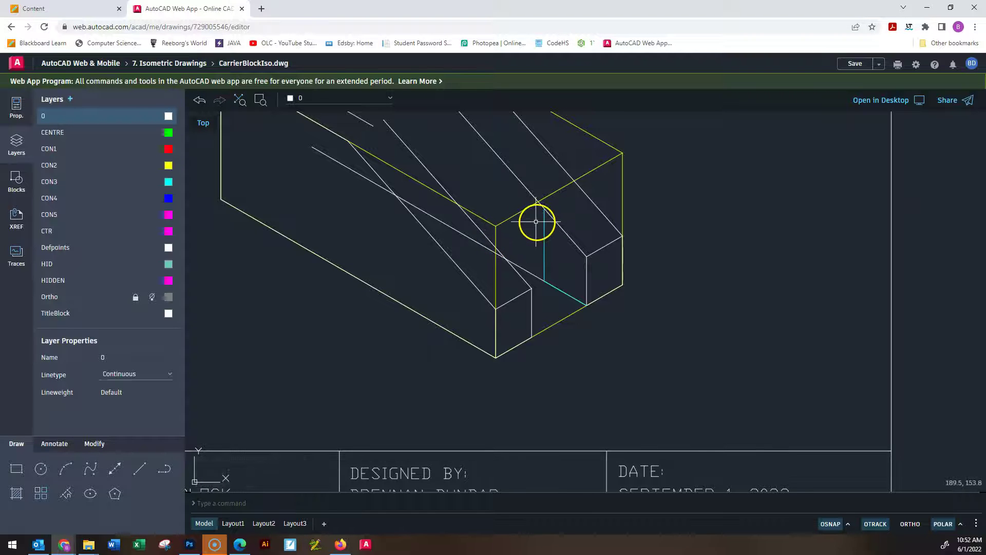
# - Draw a line at 210° from the vertical construction line's upper end to the near leg's inner sloped edge
pyautogui.press('Return')
pyautogui.click(546, 209)
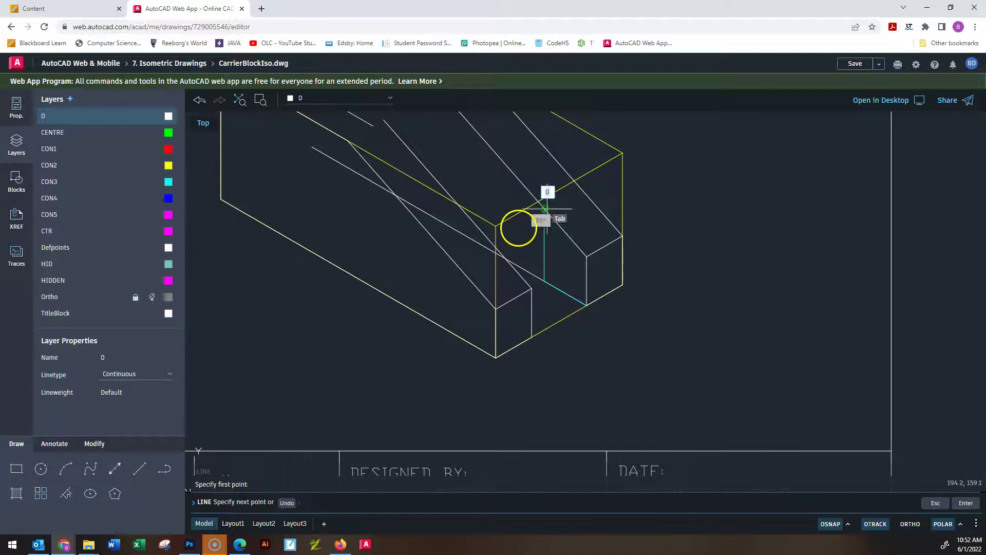
pyautogui.scroll(2, 511, 233)
pyautogui.scroll(2, 511, 232)
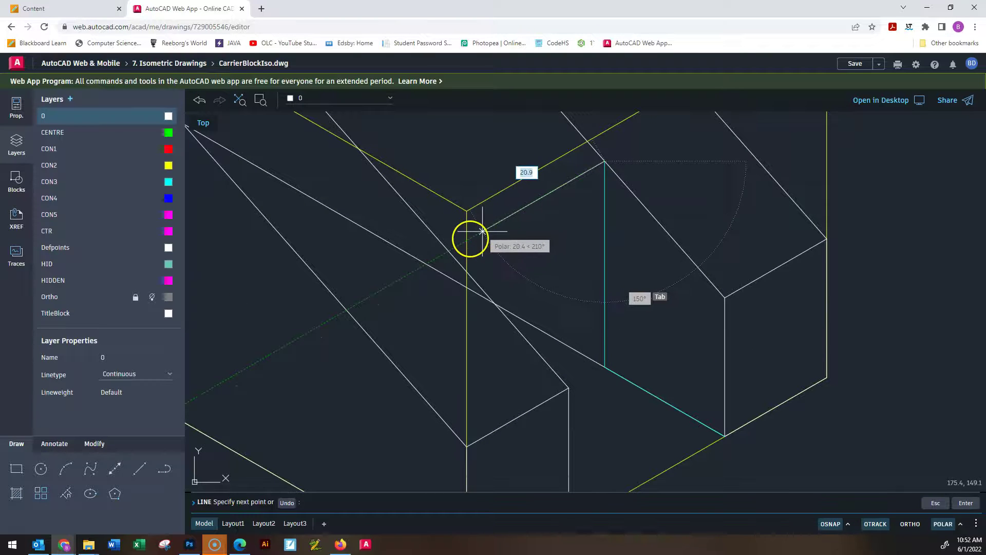
pyautogui.click(453, 247)
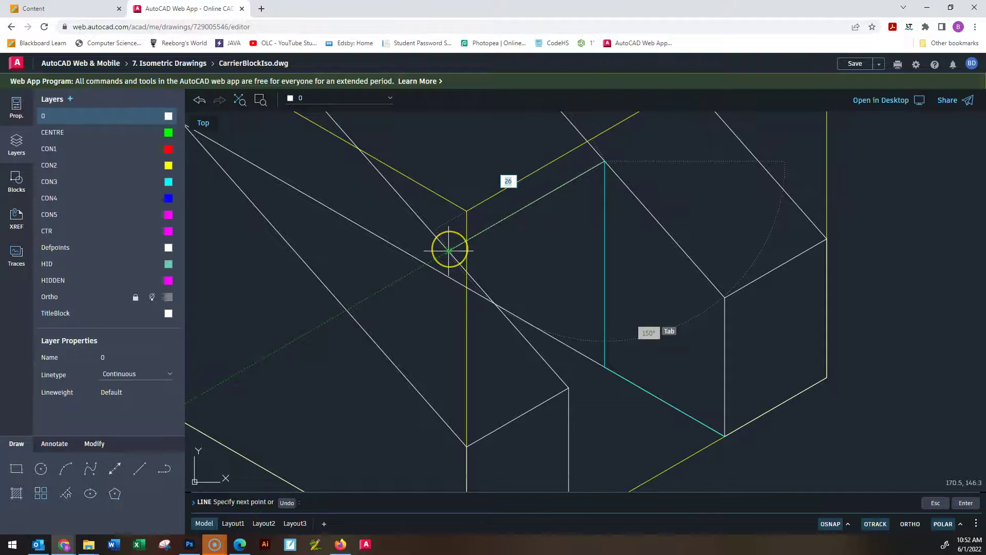
pyautogui.press('Escape')
pyautogui.press('Escape')
pyautogui.press('Escape')
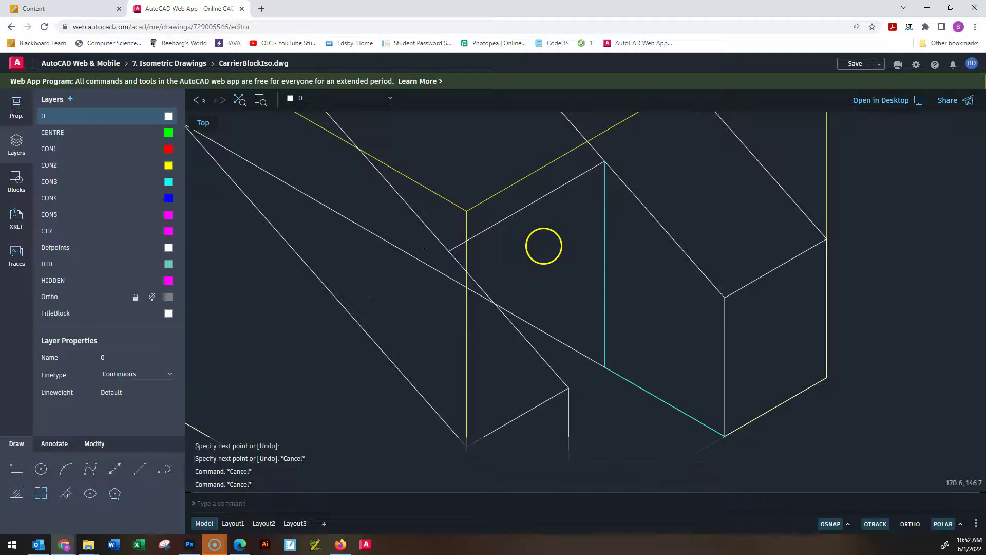
# - Trace the notch's vertical edge on layer 0 over the CON3 construction line, down to the copied bottom edge
pyautogui.scroll(-4, 599, 288)
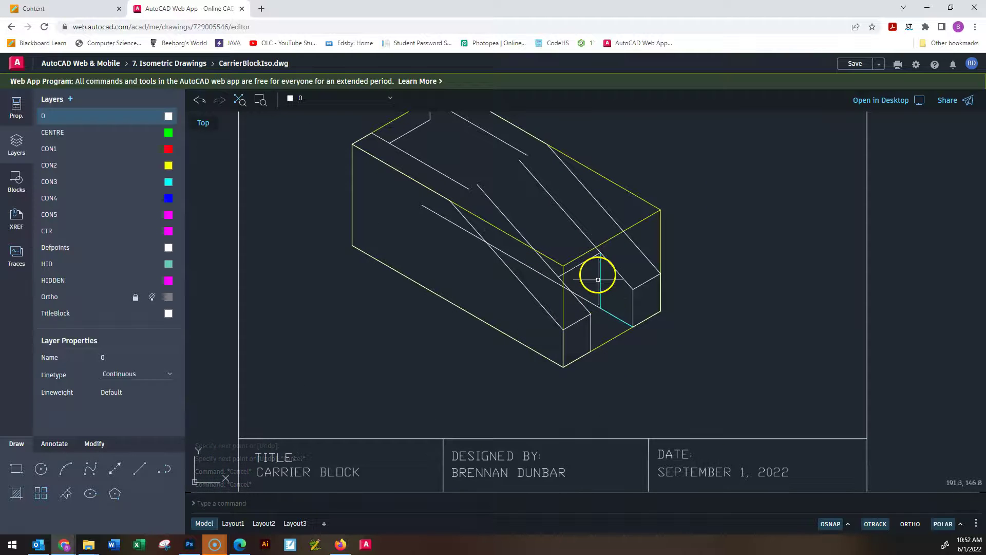
pyautogui.press('Return')
pyautogui.scroll(4, 600, 262)
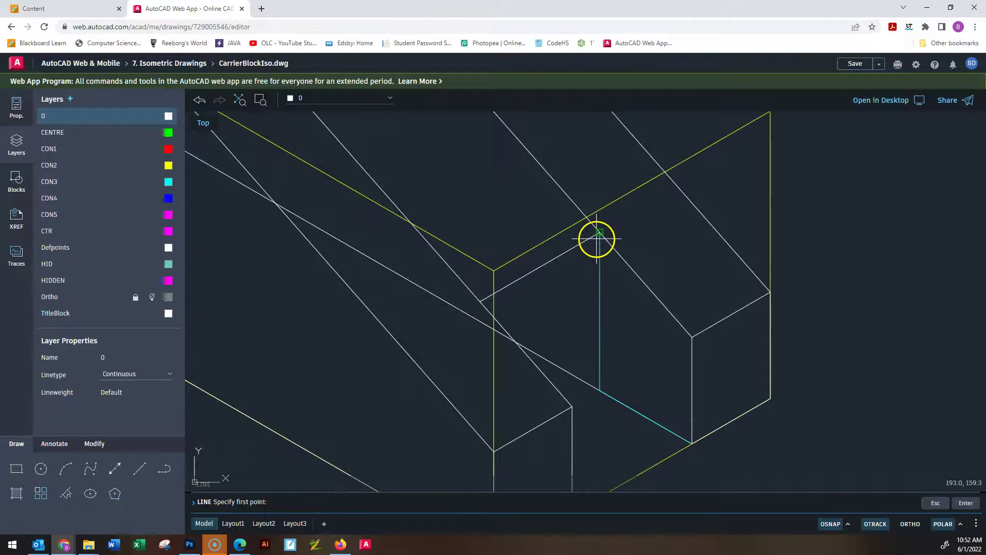
pyautogui.click(600, 232)
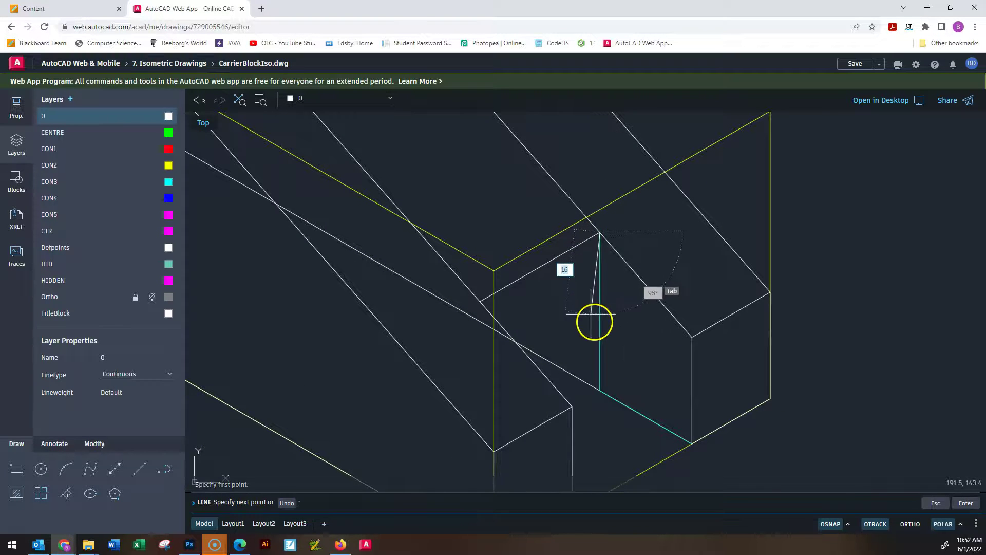
pyautogui.click(599, 391)
pyautogui.press('Escape')
pyautogui.press('Escape')
pyautogui.press('Escape')
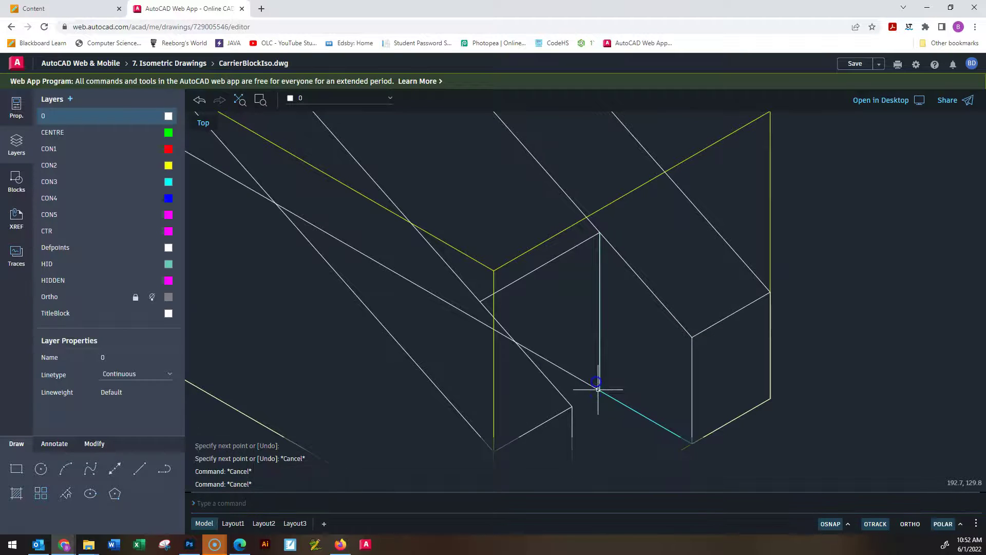
# - Hide layer CON3 and trim the copied bottom edge back to the CON2 box's front vertical edge
pyautogui.scroll(-4, 596, 377)
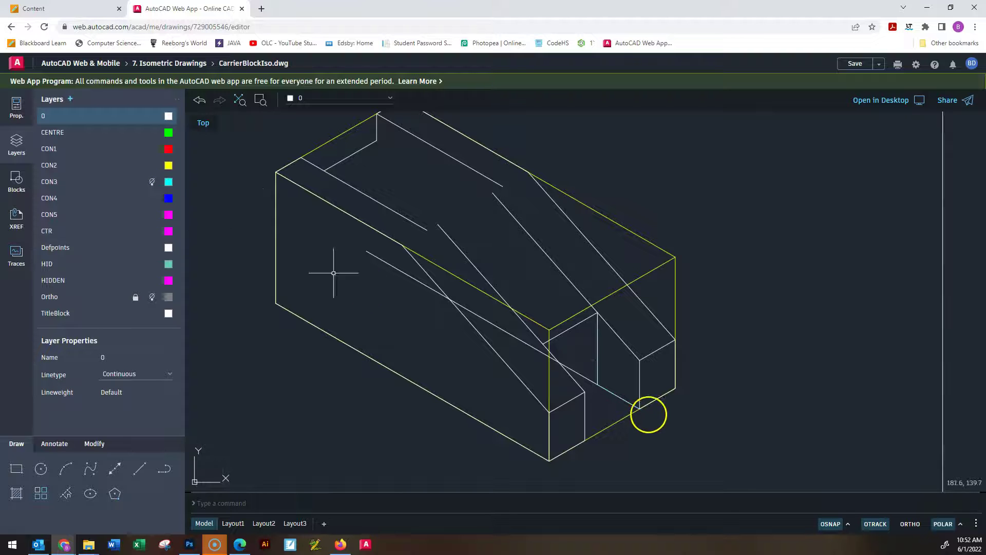
pyautogui.scroll(3, 633, 434)
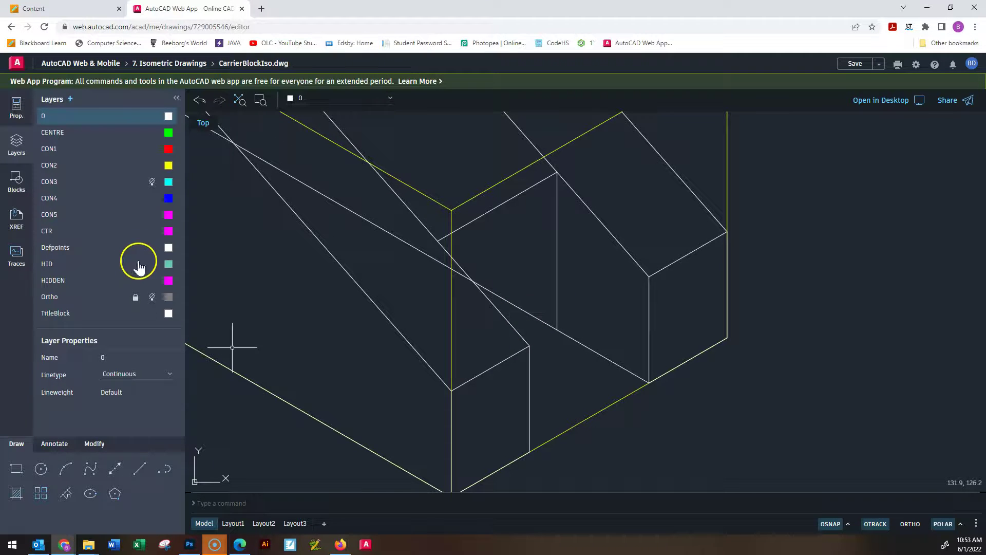
pyautogui.click(95, 444)
pyautogui.click(165, 469)
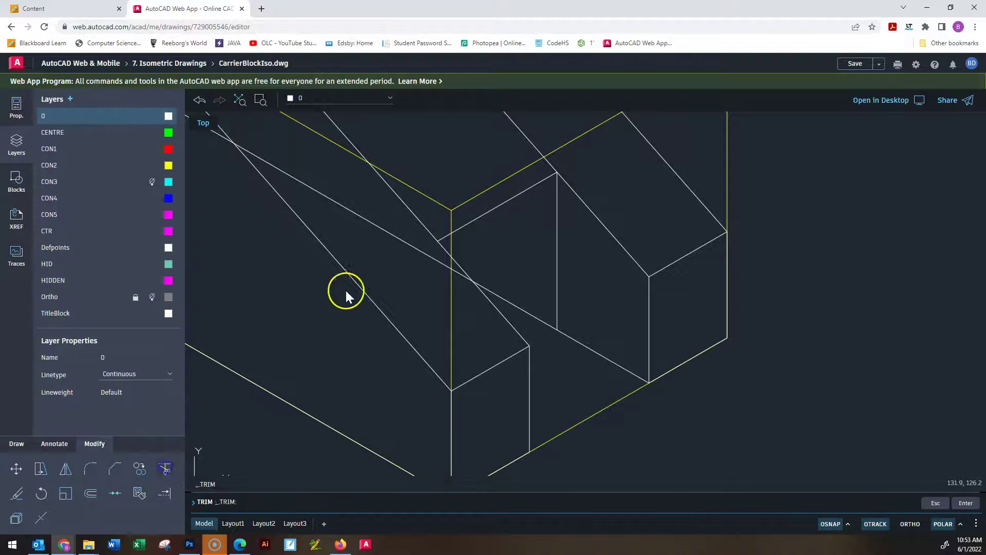
pyautogui.click(406, 245)
pyautogui.moveTo(273, 196); pyautogui.dragTo(381, 291, button='middle')
pyautogui.click(309, 205)
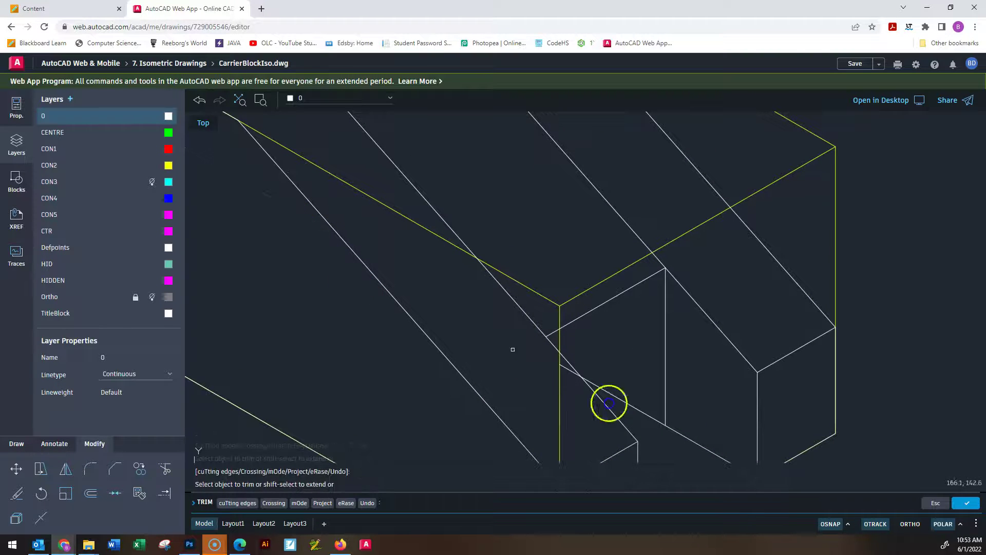
pyautogui.scroll(5, 645, 399)
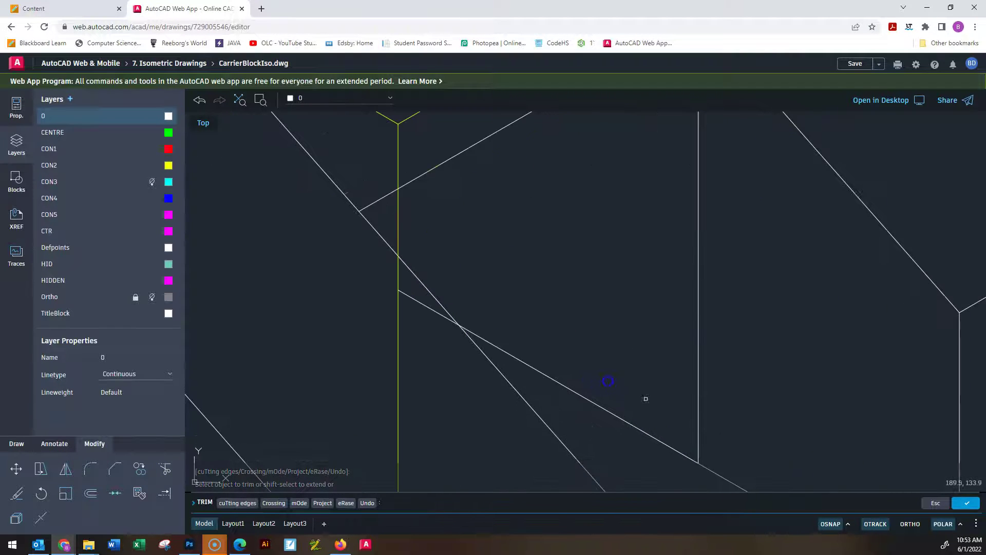
pyautogui.click(412, 304)
pyautogui.click(418, 303)
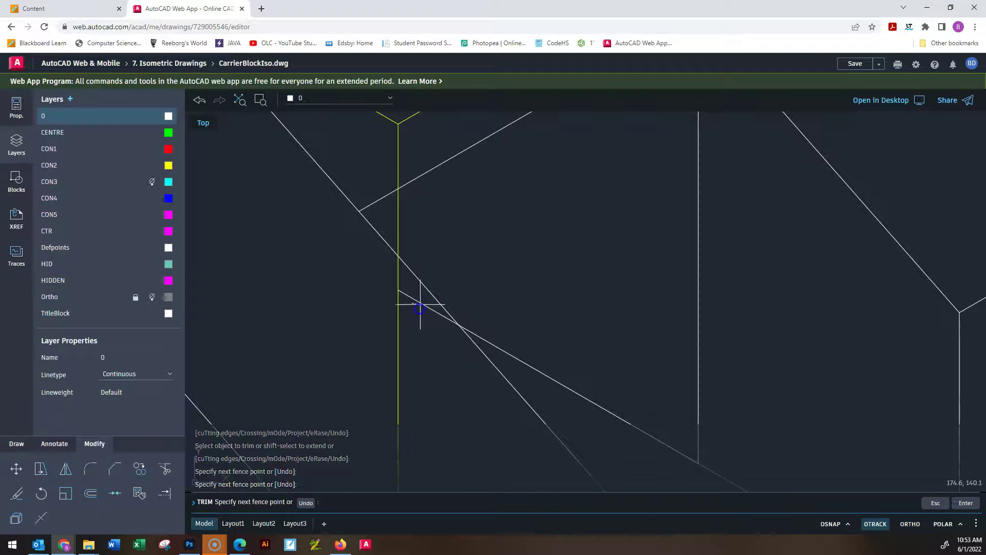
pyautogui.press('Escape')
pyautogui.press('Escape')
pyautogui.press('Escape')
pyautogui.press('Escape')
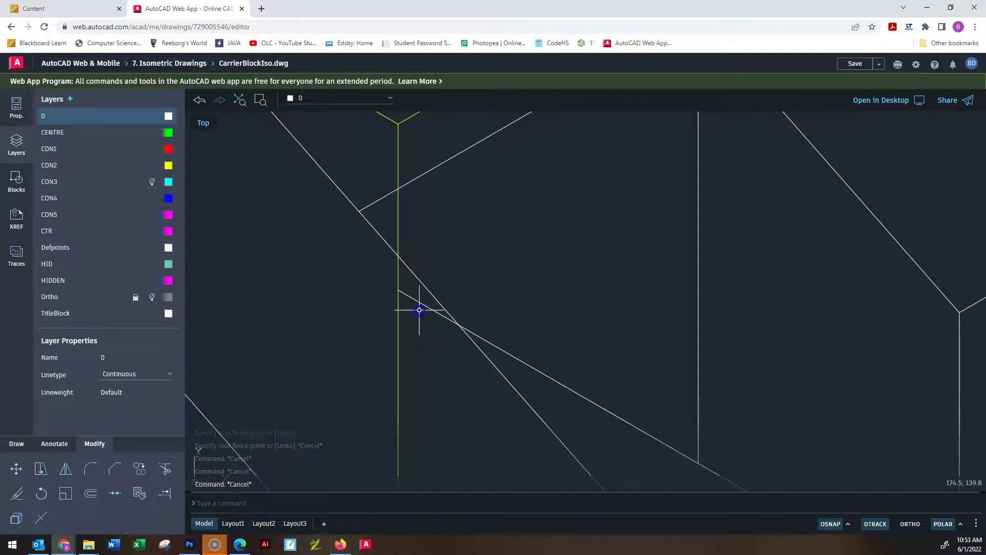
# - Trim the copied bottom edge's leftover stub between the CON2 box's front vertical edge and the near leg's inner slope
pyautogui.press('space')
pyautogui.click(420, 308)
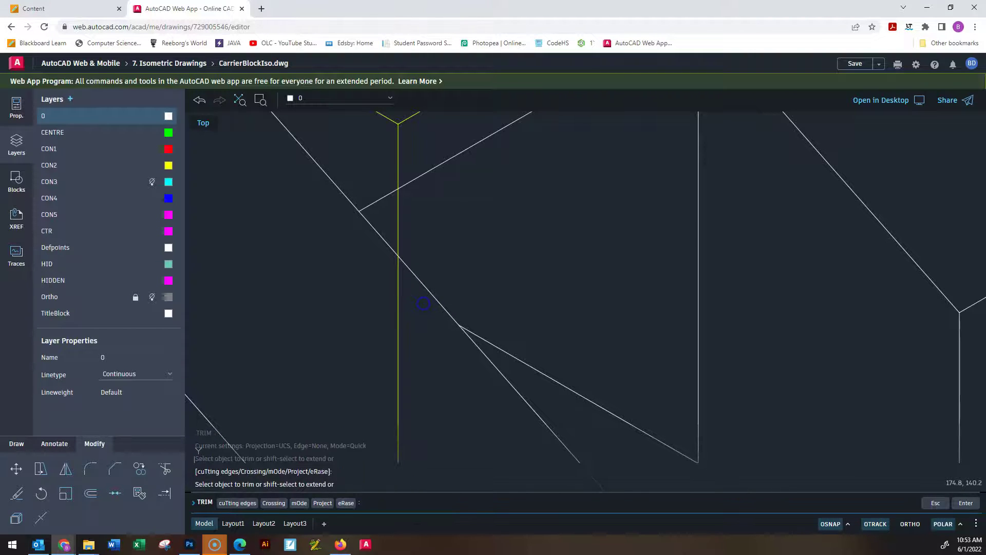
pyautogui.scroll(-3, 572, 346)
pyautogui.scroll(3, 637, 386)
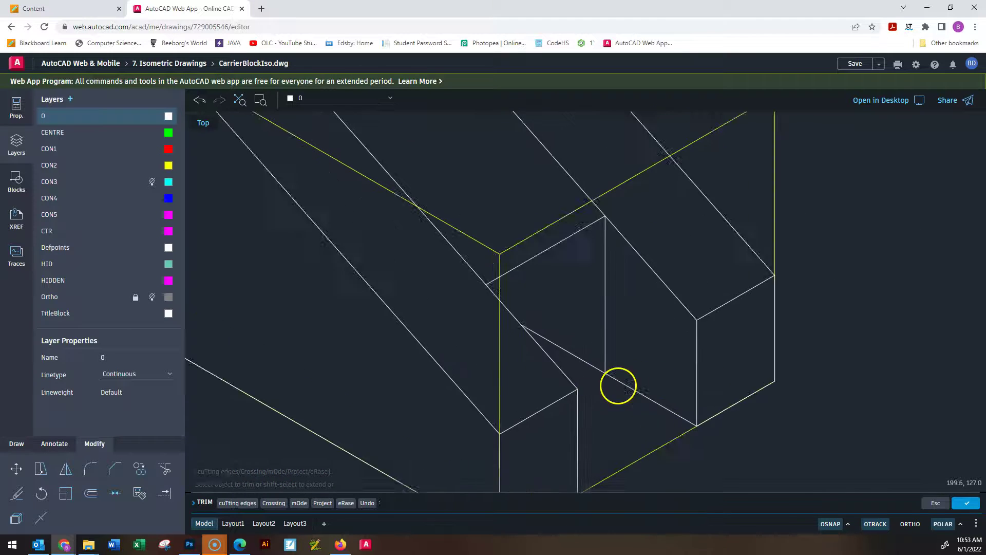
# - Trim the notch's copied bottom edge between the near leg's inner slope and the notch's vertical edge
pyautogui.click(567, 355)
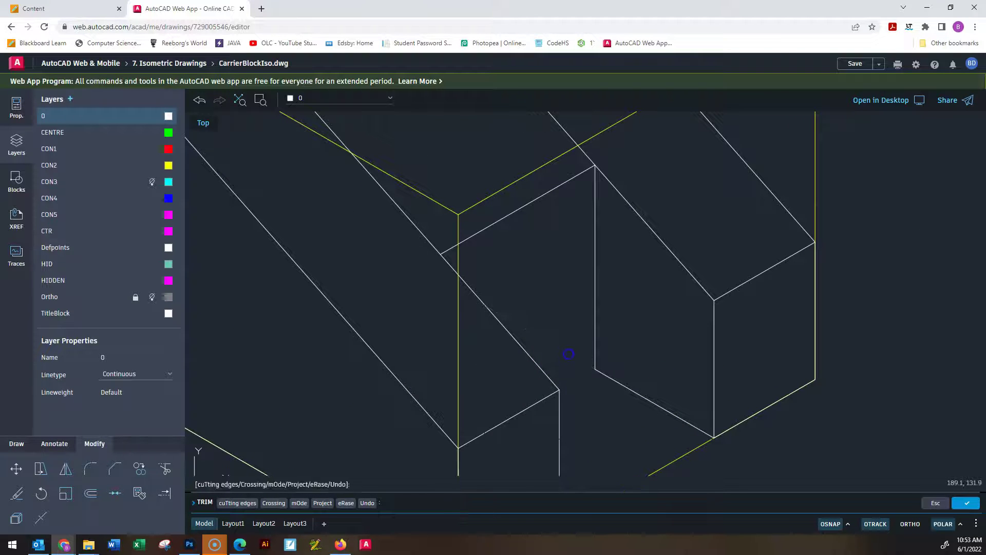
pyautogui.click(593, 160)
pyautogui.hotkey('ctrl', 'z')
pyautogui.scroll(1, 573, 391)
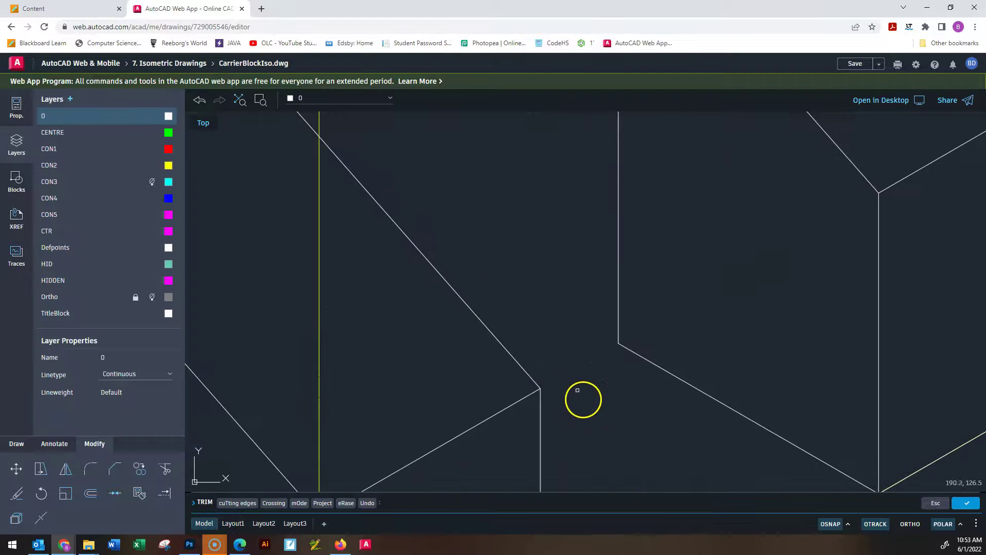
pyautogui.moveTo(603, 409); pyautogui.dragTo(585, 306, button='middle')
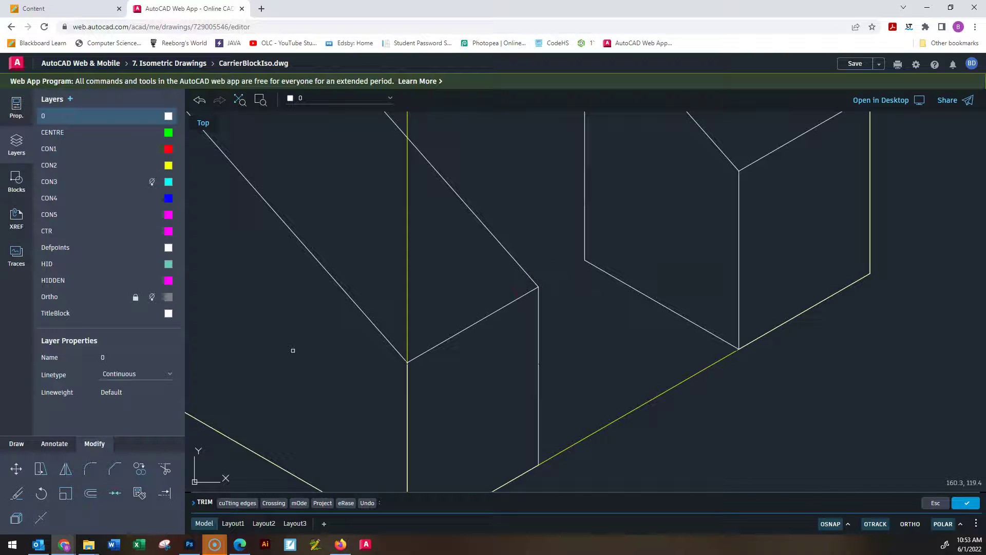
# - Draw a line at 210° from the lower end of the notch's vertical edge to the near leg's upper inner front corner
pyautogui.click(21, 454)
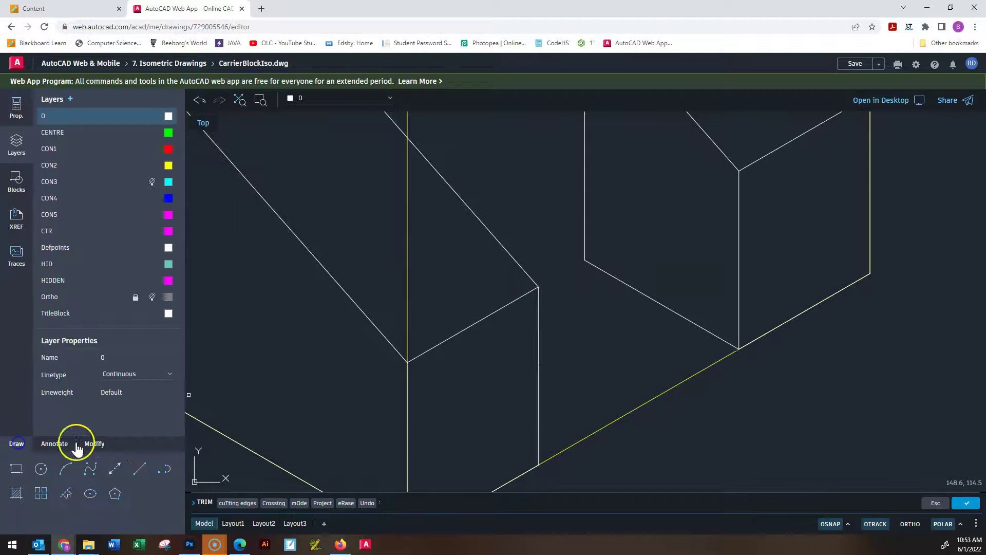
pyautogui.click(139, 468)
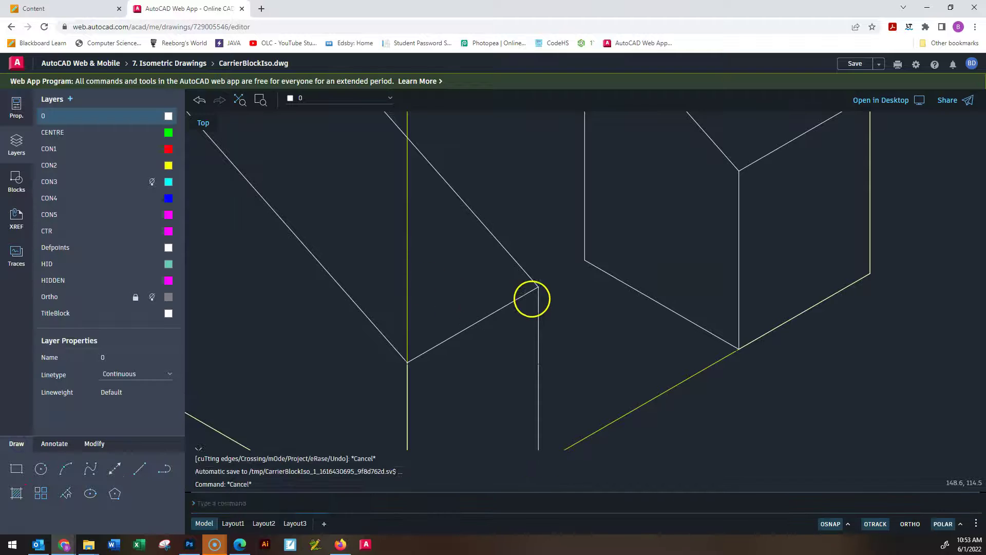
pyautogui.click(585, 260)
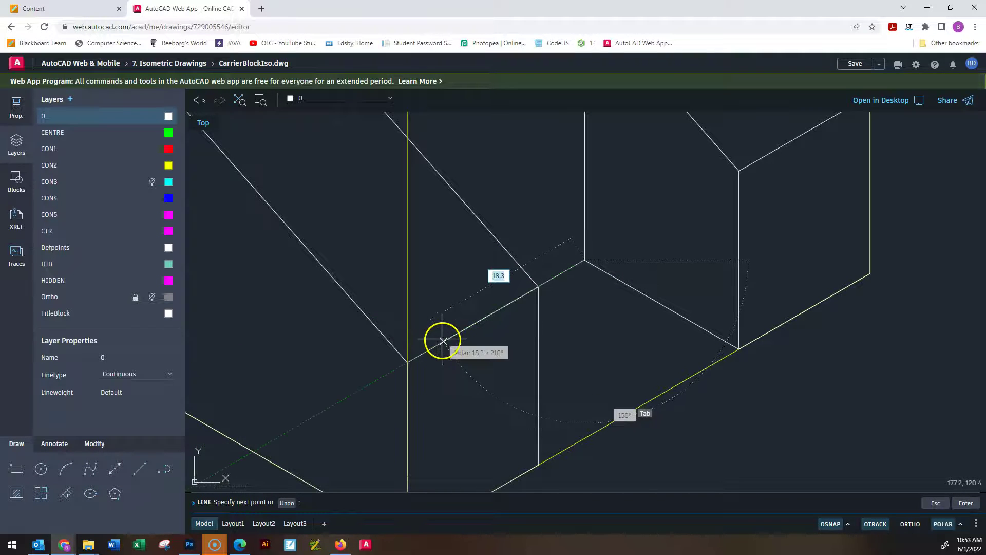
pyautogui.click(538, 286)
pyautogui.press('Escape')
pyautogui.press('Escape')
pyautogui.press('Escape')
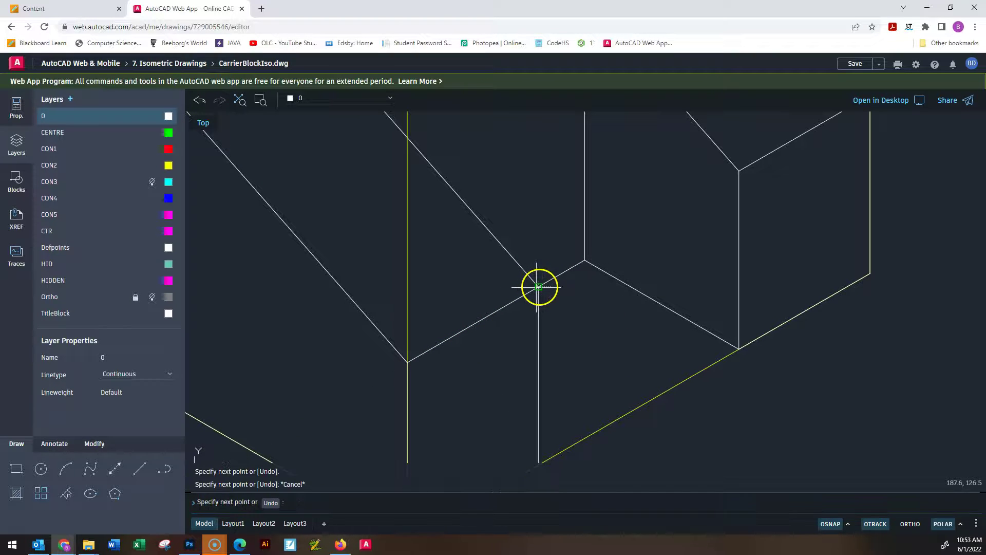
# - Hide layer CON2 and trim both inner slope lines above the notch back to the notch's upper edge
pyautogui.scroll(-2, 689, 301)
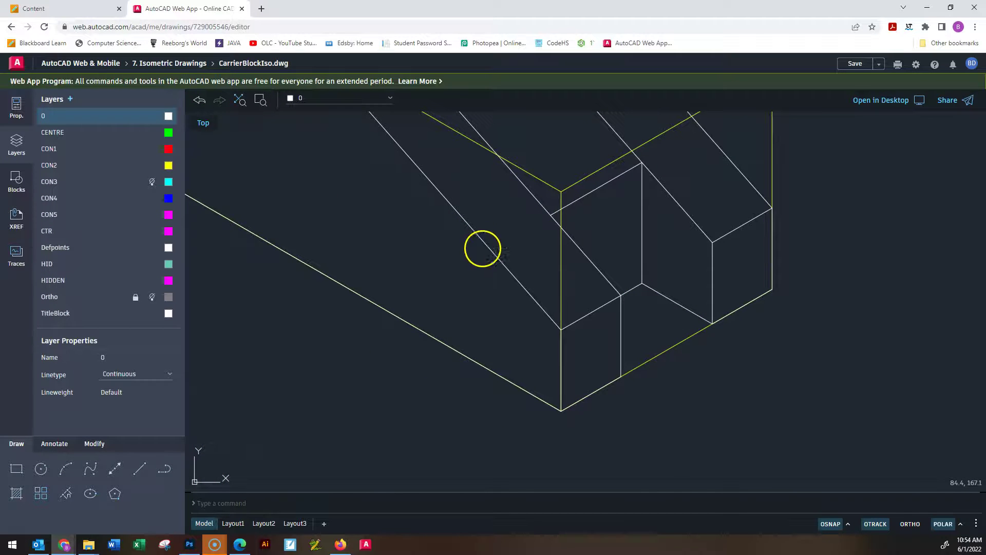
pyautogui.scroll(-2, 483, 248)
pyautogui.moveTo(510, 241); pyautogui.dragTo(529, 309, button='middle')
pyautogui.scroll(2, 590, 348)
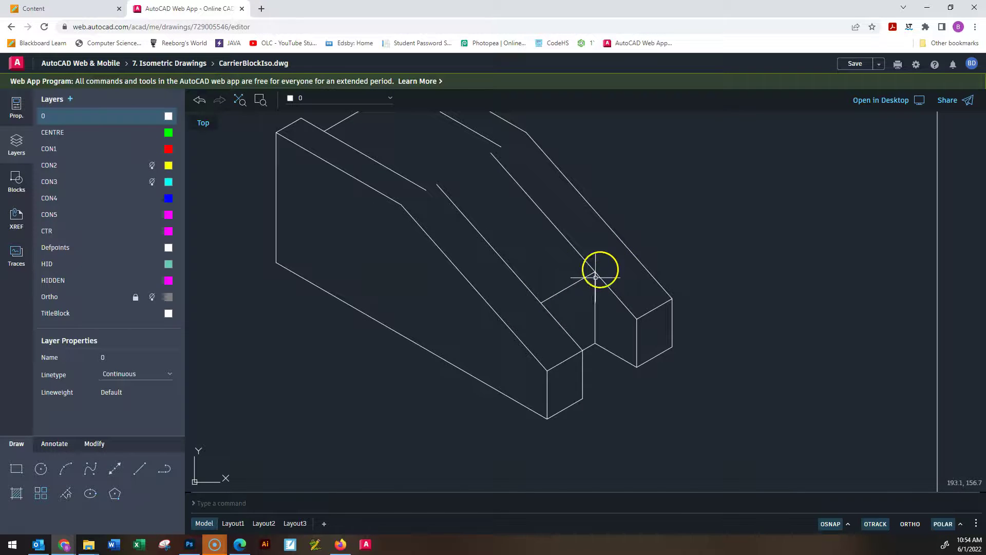
pyautogui.click(94, 444)
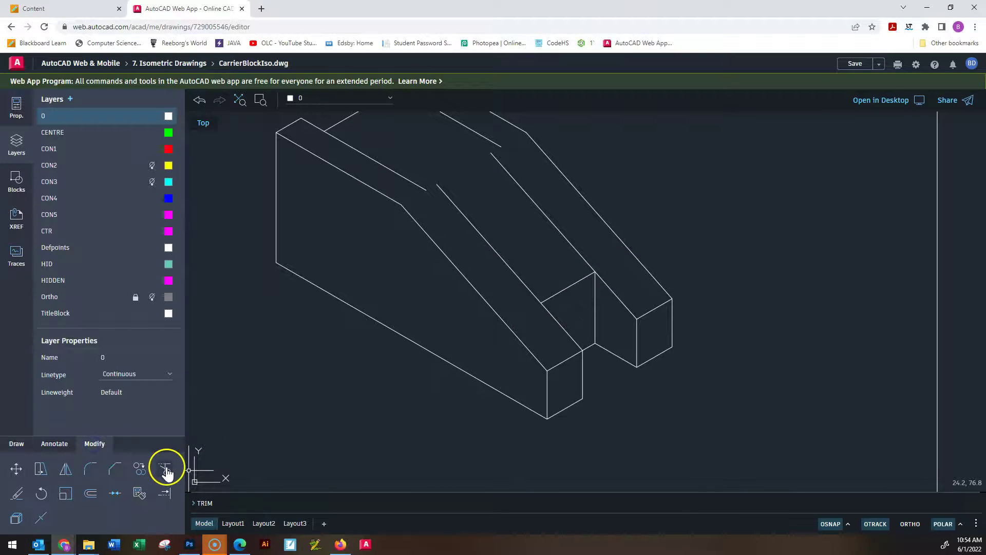
pyautogui.click(164, 468)
pyautogui.click(505, 264)
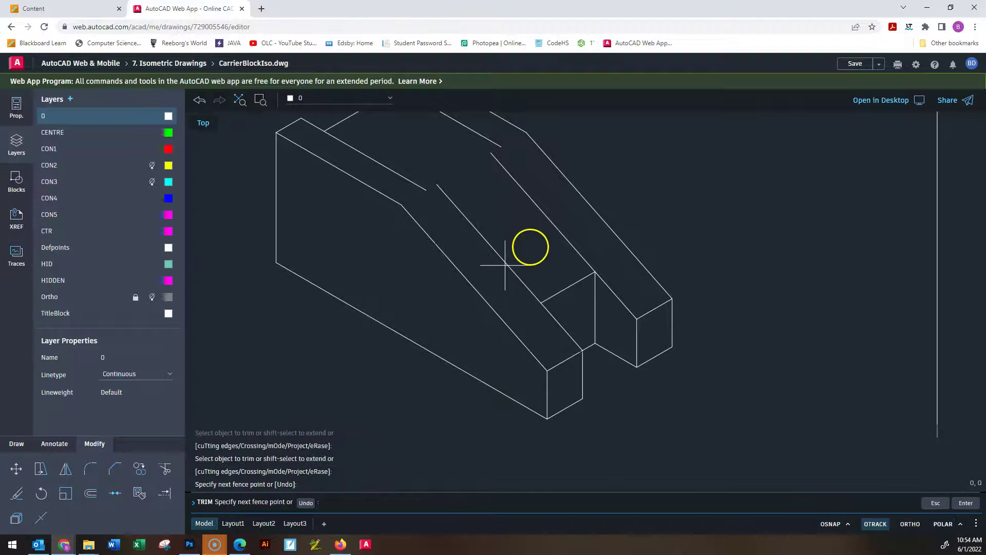
pyautogui.click(564, 219)
pyautogui.press('Return')
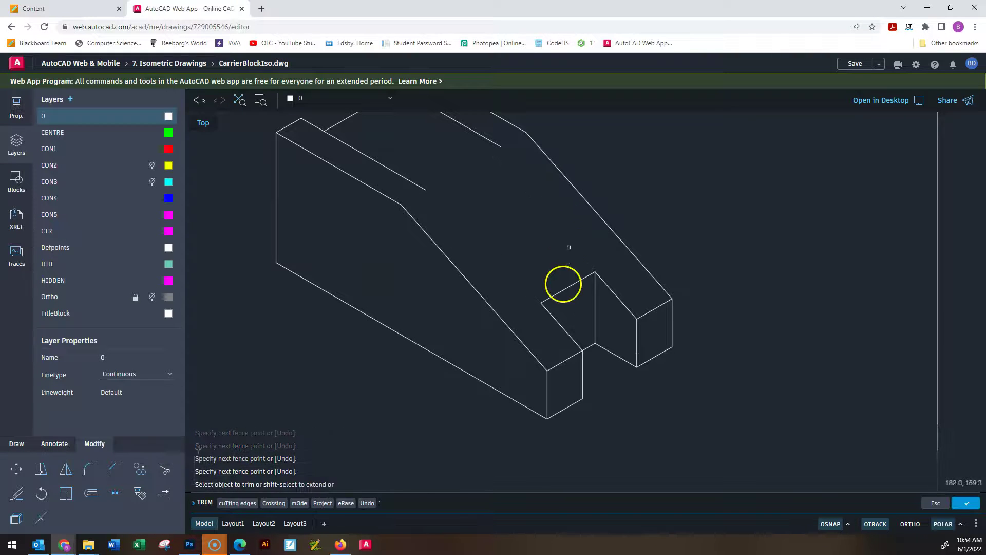
pyautogui.press('Escape')
pyautogui.press('Escape')
pyautogui.press('Escape')
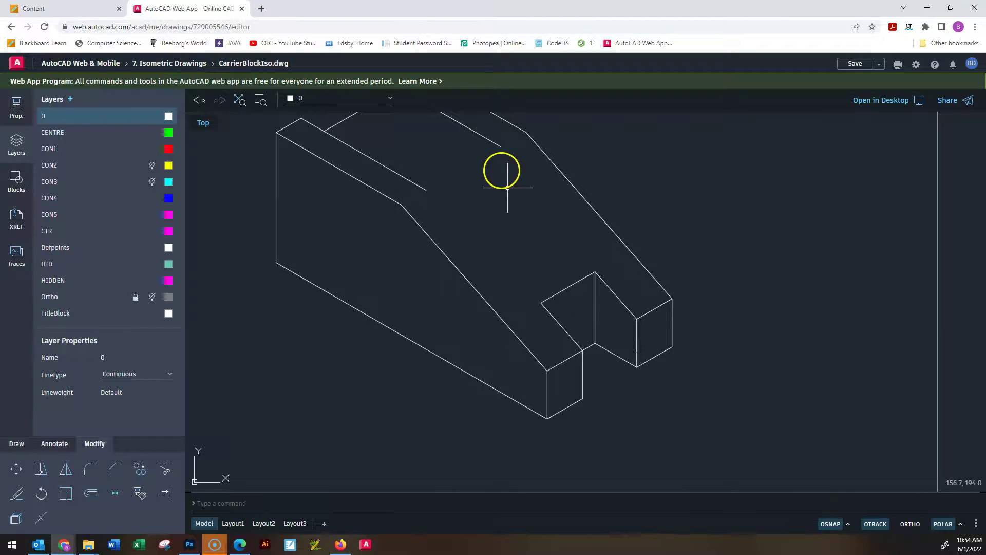
# - Check the Carrier Block views in the drafting booklet PDF and draw a CON3 line along the far slot wall's base from the back corner
pyautogui.scroll(-2, 456, 179)
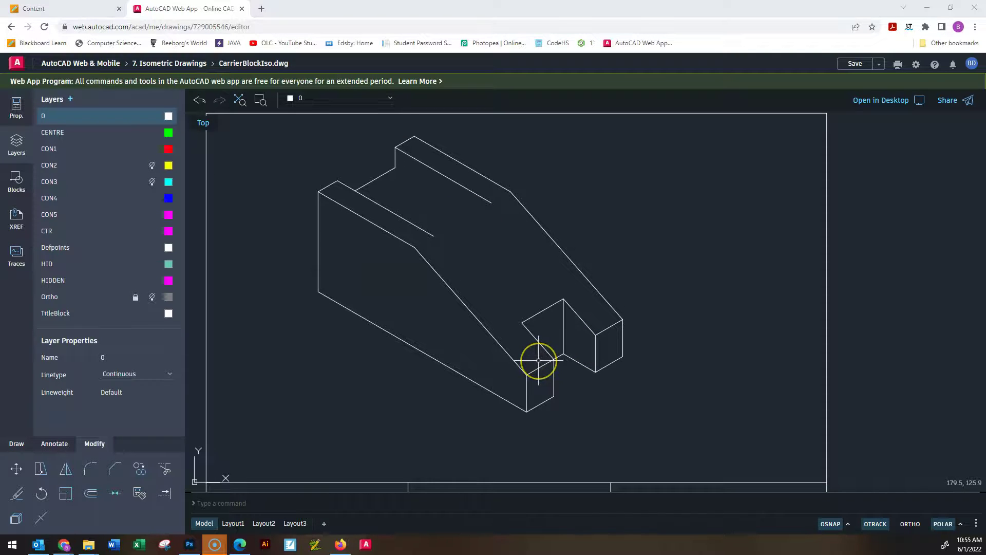
pyautogui.hotkey('alt', 'Tab')
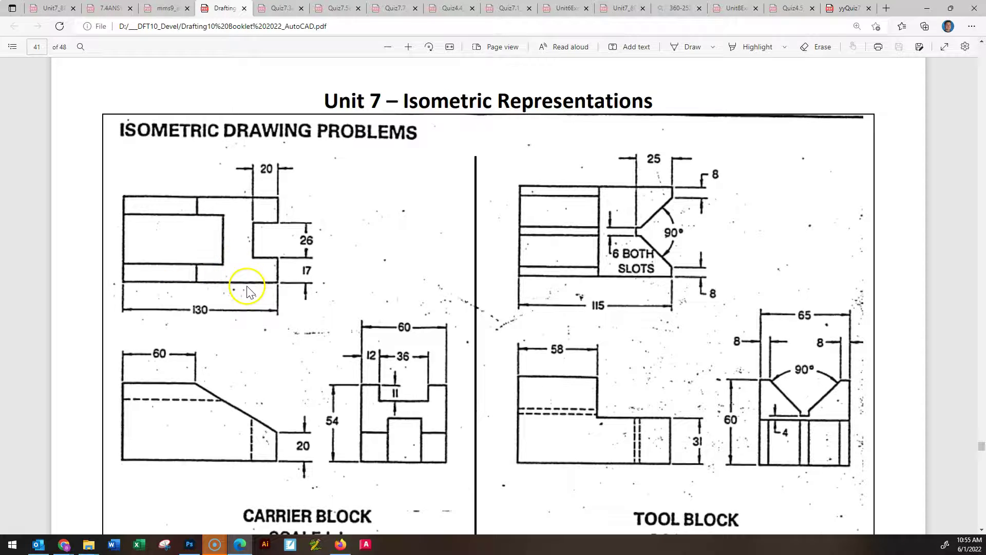
pyautogui.hotkey('alt', 'Tab')
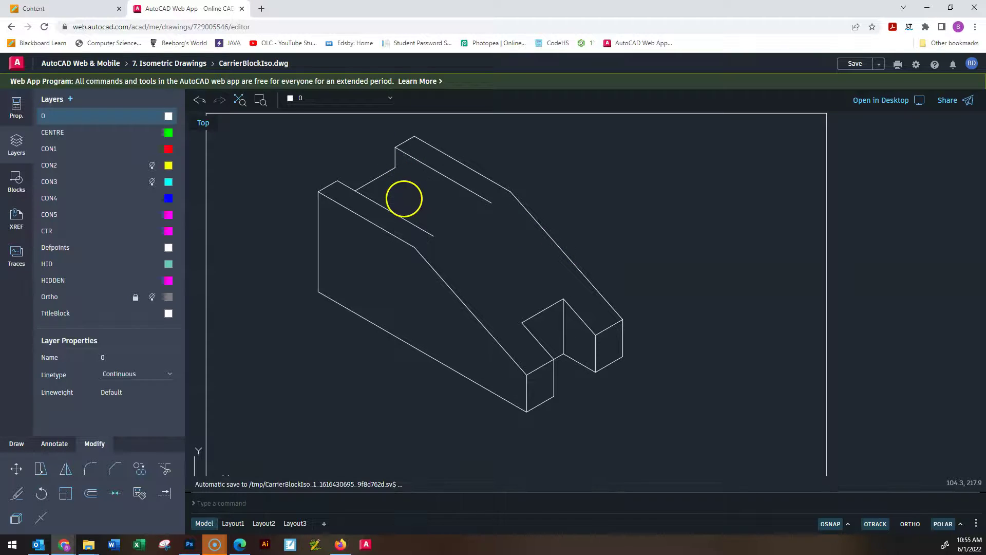
pyautogui.hotkey('alt', 'Tab')
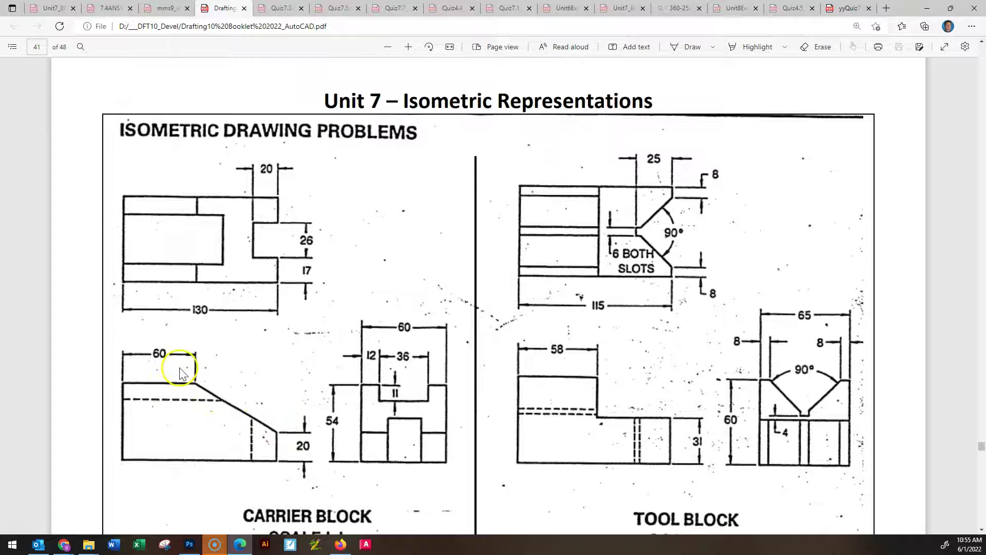
pyautogui.hotkey('alt', 'Tab')
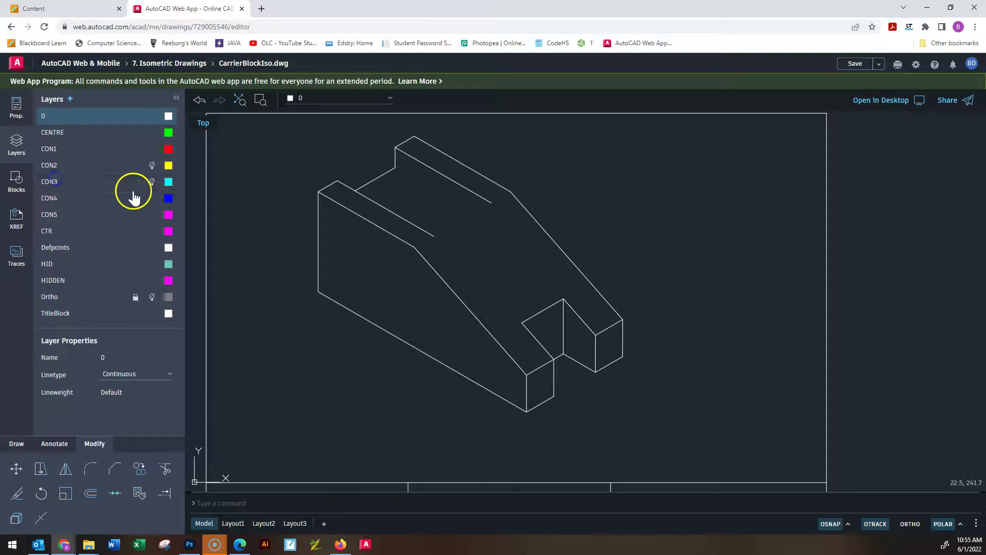
pyautogui.click(118, 182)
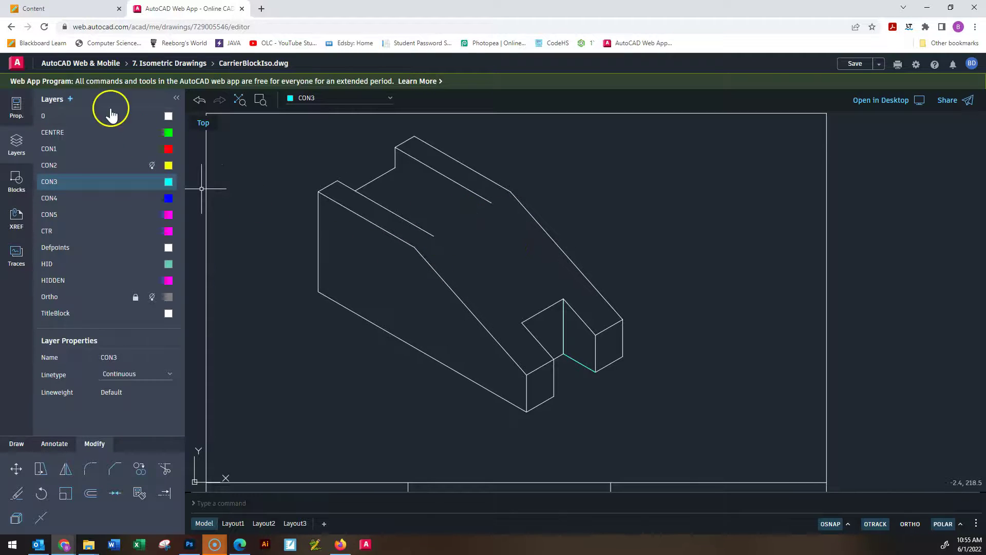
pyautogui.click(16, 445)
pyautogui.click(138, 472)
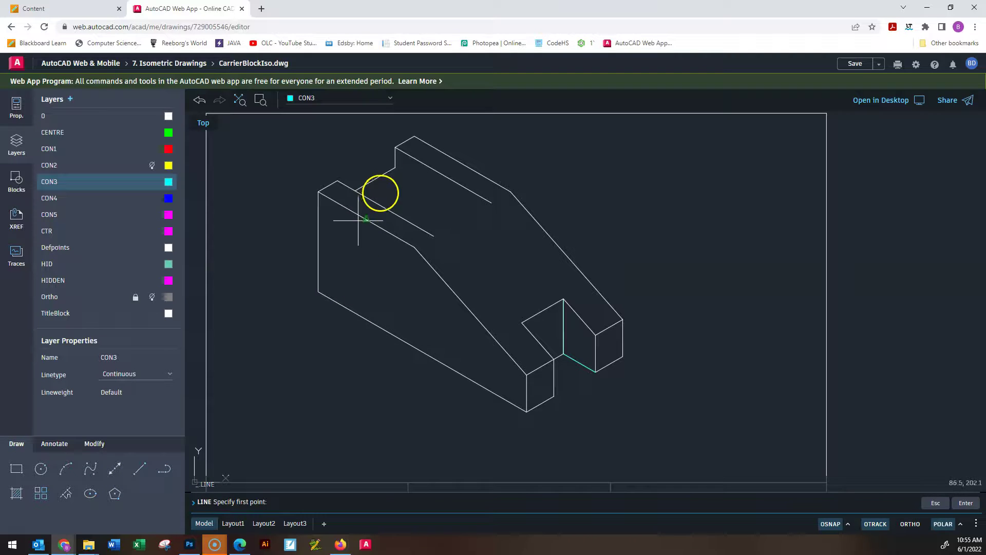
pyautogui.click(395, 169)
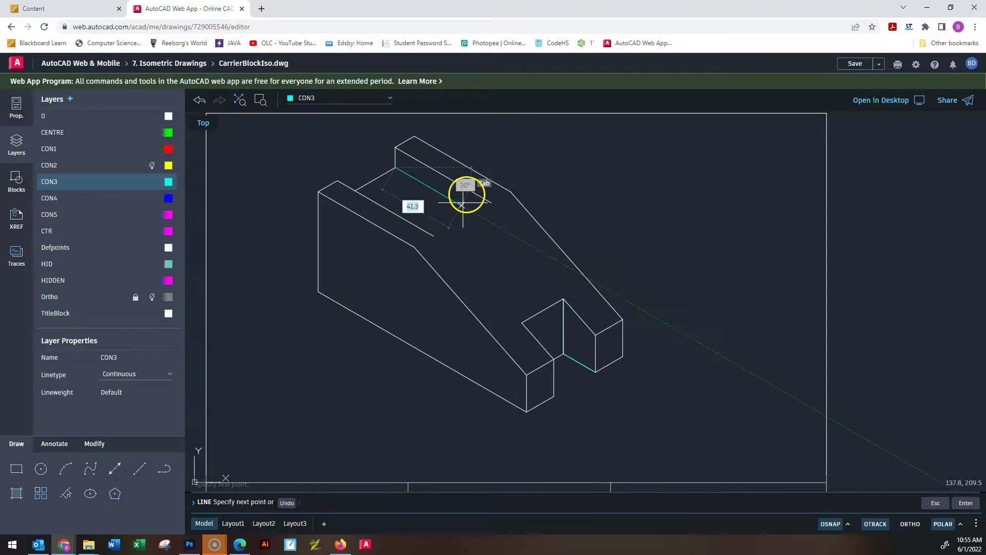
pyautogui.click(534, 247)
pyautogui.press('Escape')
pyautogui.press('Escape')
pyautogui.press('Escape')
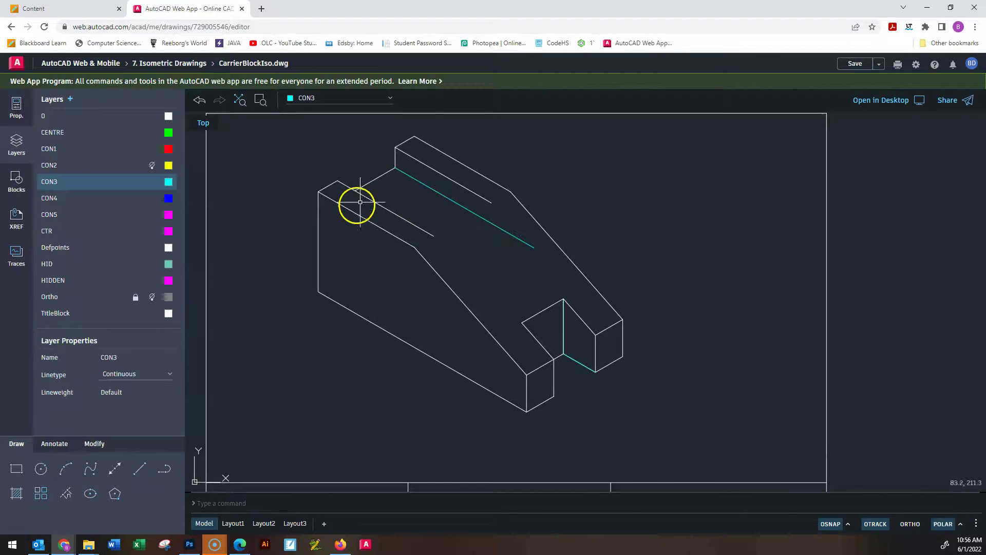
# - Draw a CON3 line 11 mm down from the near wall's upper rear inner corner, continuing at 330° for about 101 mm
pyautogui.scroll(2, 355, 204)
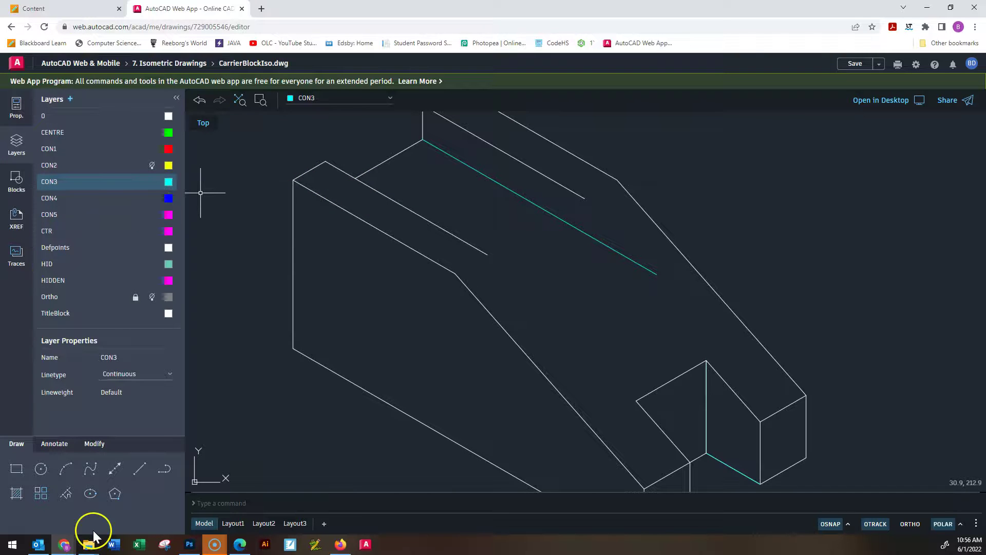
pyautogui.click(137, 469)
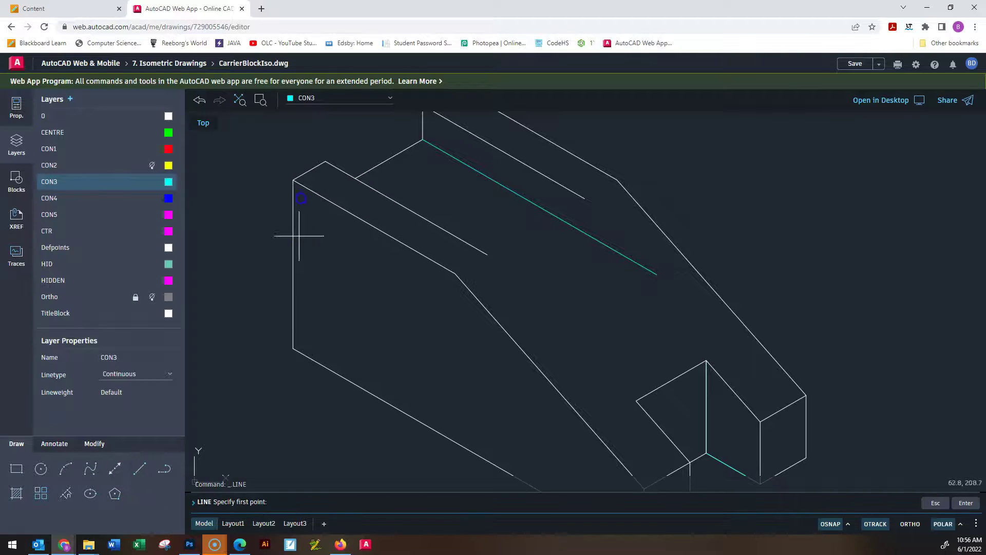
pyautogui.click(325, 162)
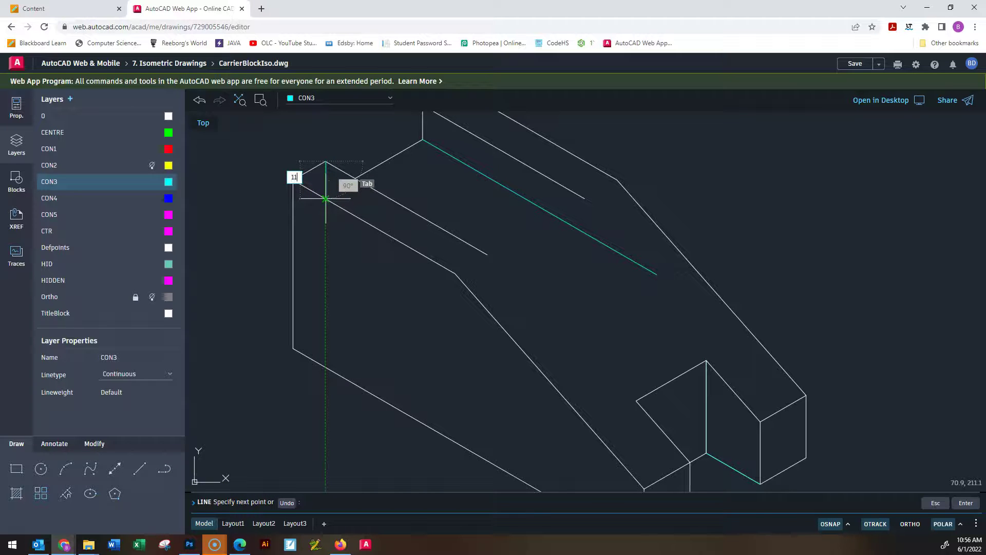
pyautogui.write('11')
pyautogui.press('Return')
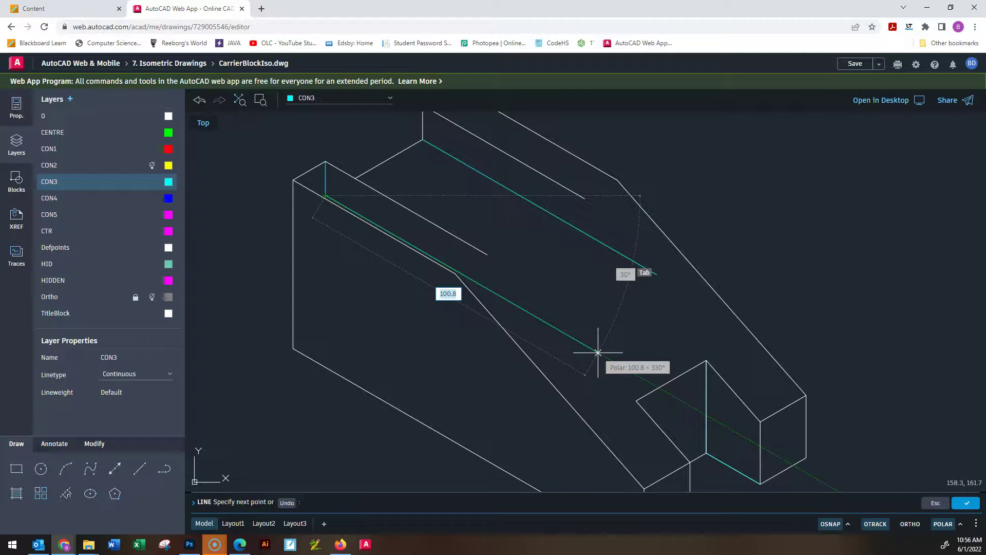
pyautogui.click(598, 353)
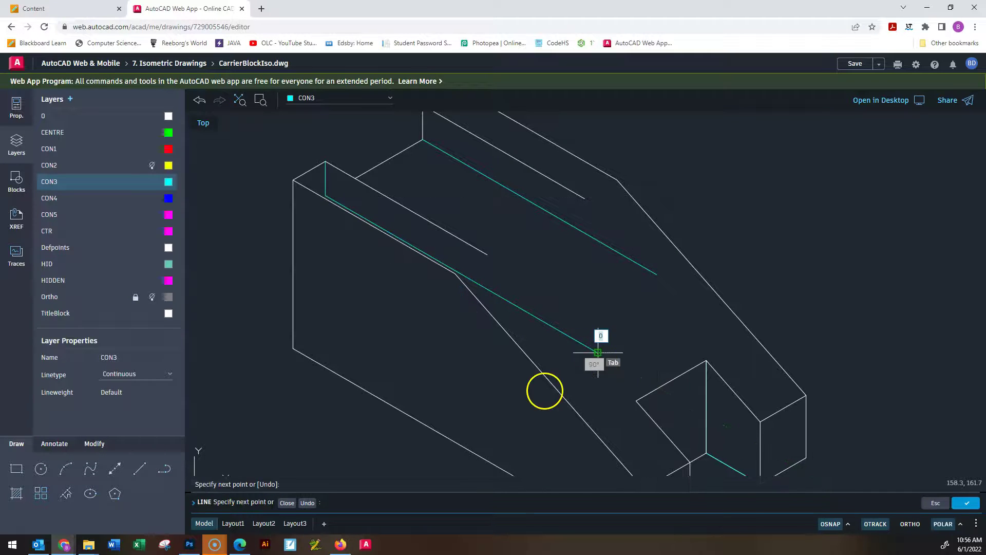
pyautogui.press('Escape')
pyautogui.press('Escape')
pyautogui.press('Escape')
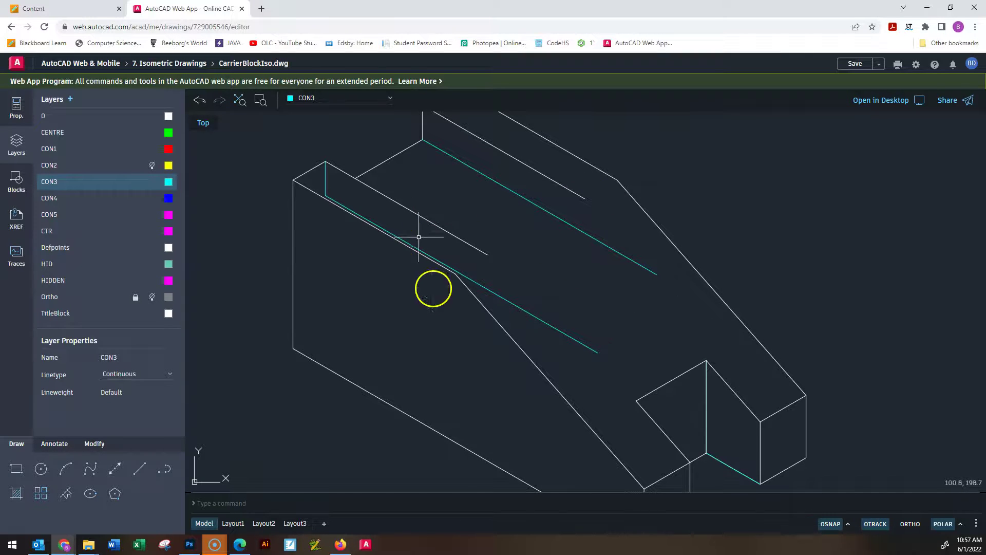
# - Copy the near outer sloped edge from its upper end to the front ends of both inner top edges
pyautogui.scroll(-2, 580, 432)
pyautogui.moveTo(553, 330); pyautogui.dragTo(539, 341, button='middle')
pyautogui.scroll(3, 649, 327)
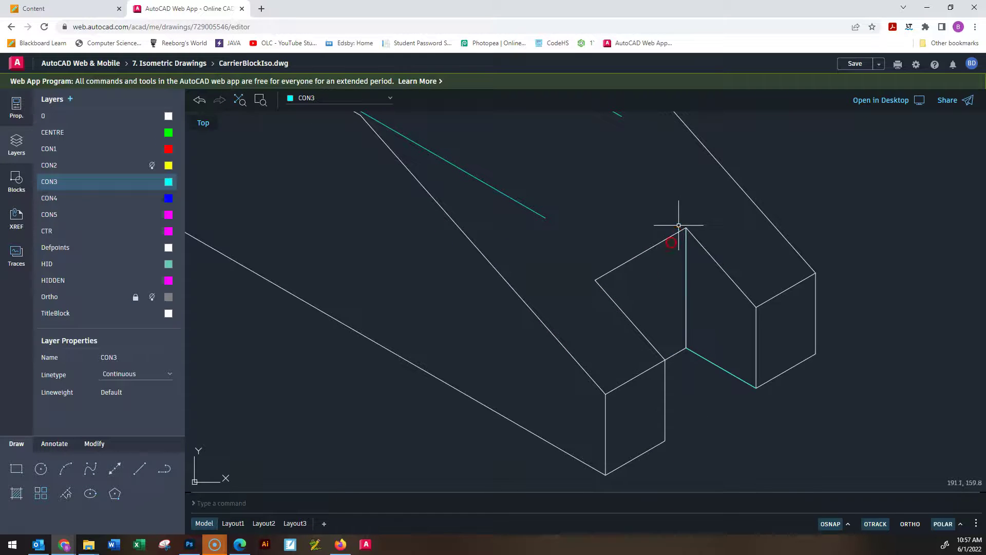
pyautogui.scroll(-5, 447, 308)
pyautogui.scroll(7, 468, 329)
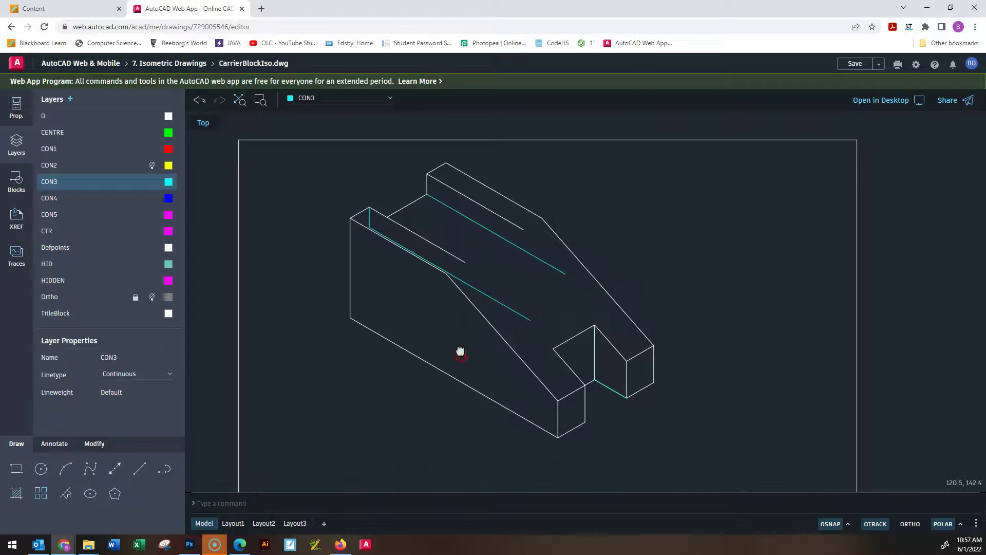
pyautogui.click(497, 328)
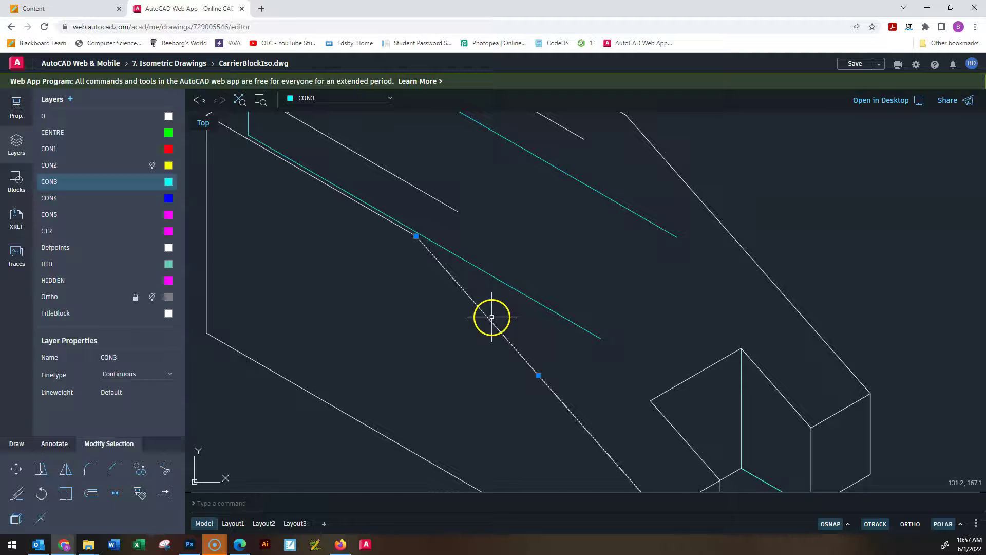
pyautogui.write('co')
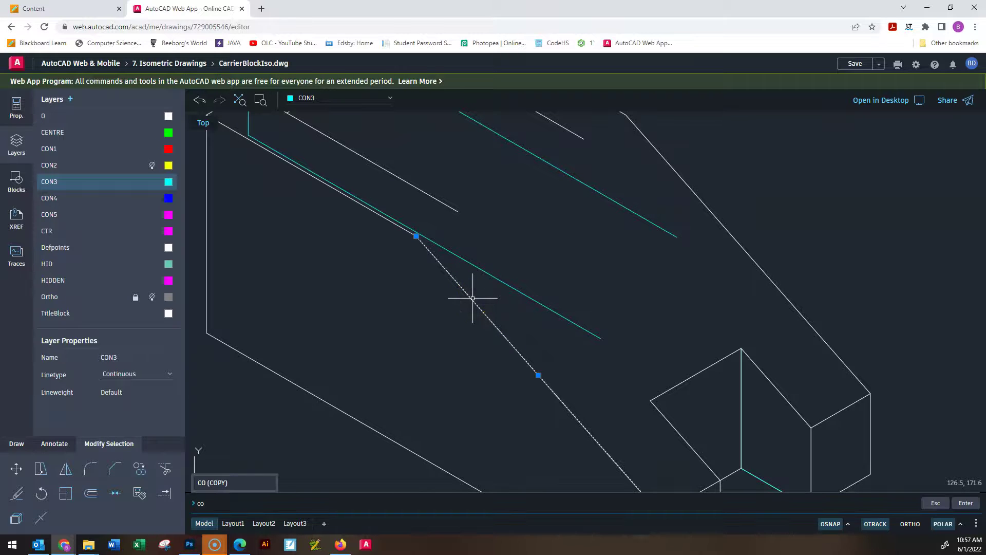
pyautogui.press('Return')
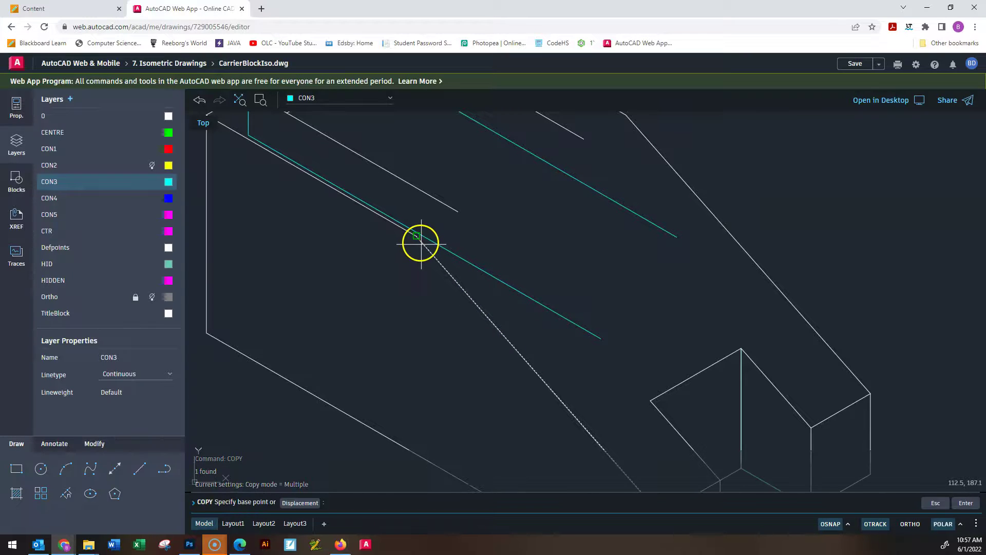
pyautogui.click(416, 237)
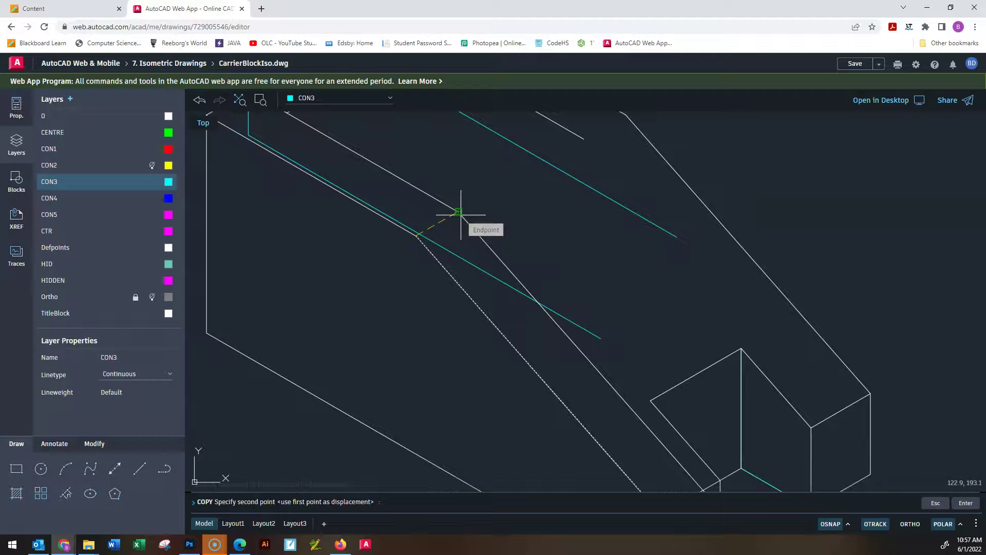
pyautogui.click(460, 213)
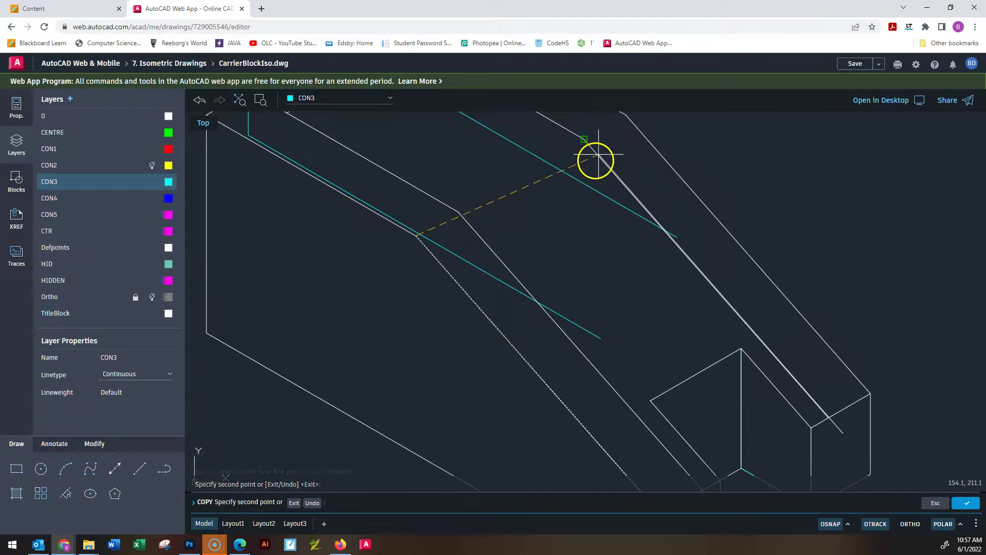
pyautogui.press('Escape')
pyautogui.press('Escape')
pyautogui.press('Escape')
pyautogui.scroll(-3, 596, 159)
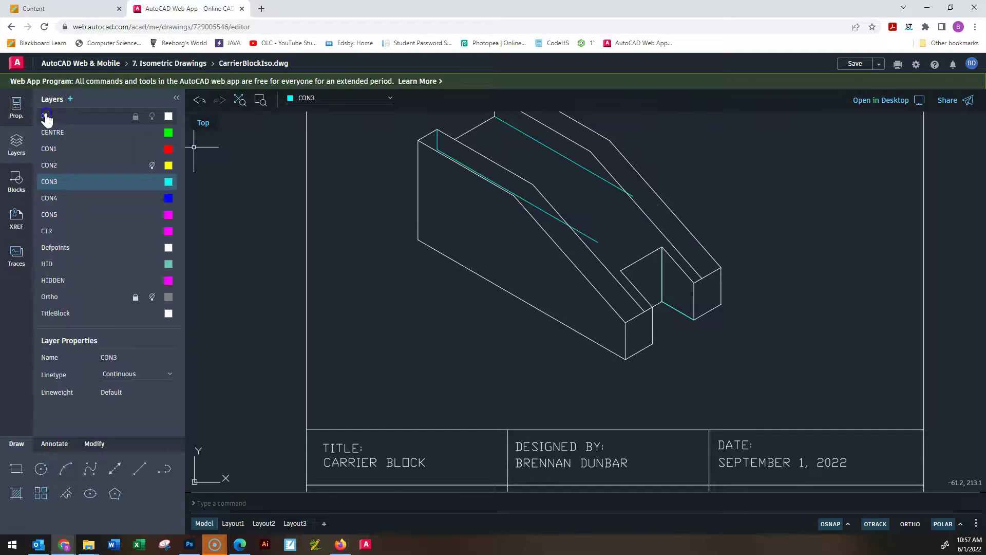
# - Try drawing the slot's end line on layer 0 from the near slope intersection to the far CON3 line's front end, and erase it
pyautogui.click(140, 468)
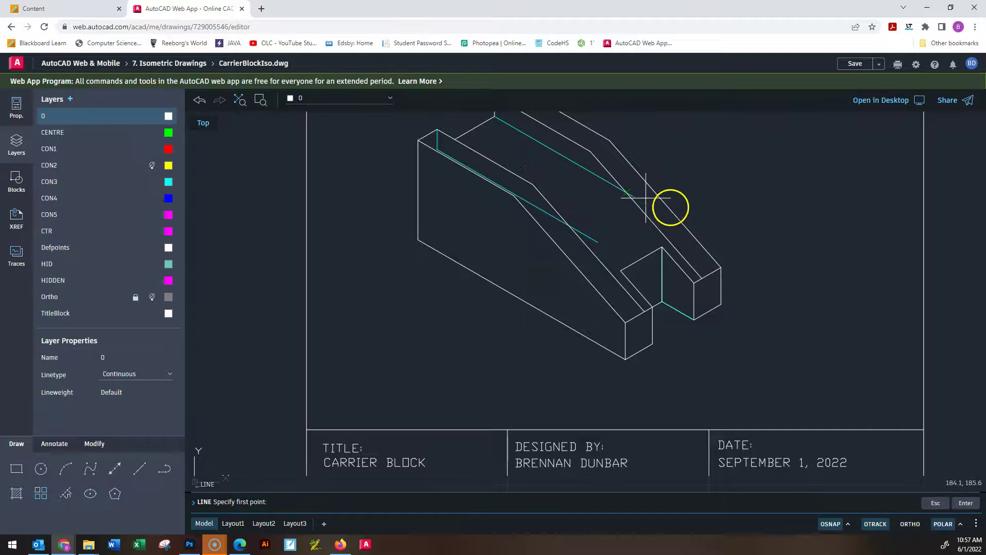
pyautogui.scroll(3, 668, 207)
pyautogui.click(501, 240)
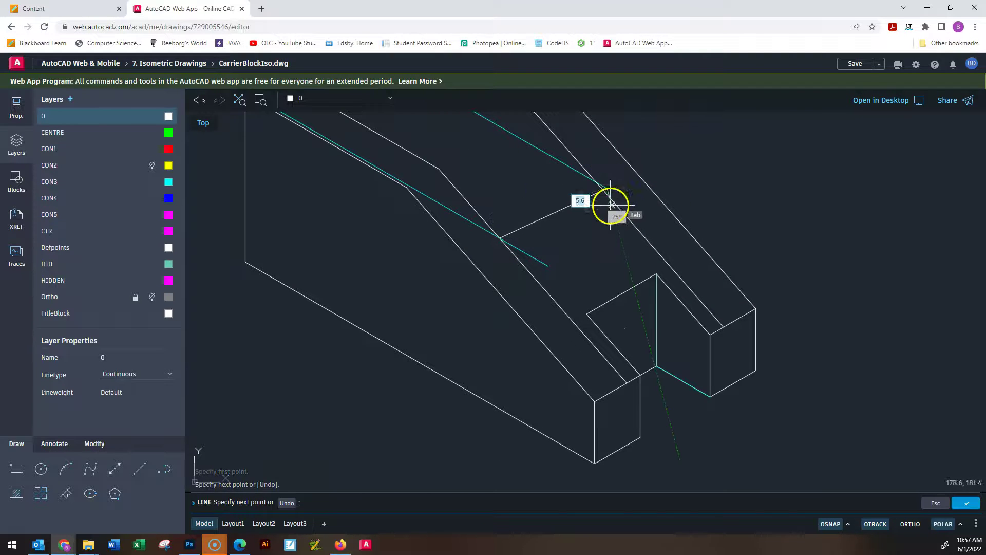
pyautogui.click(606, 188)
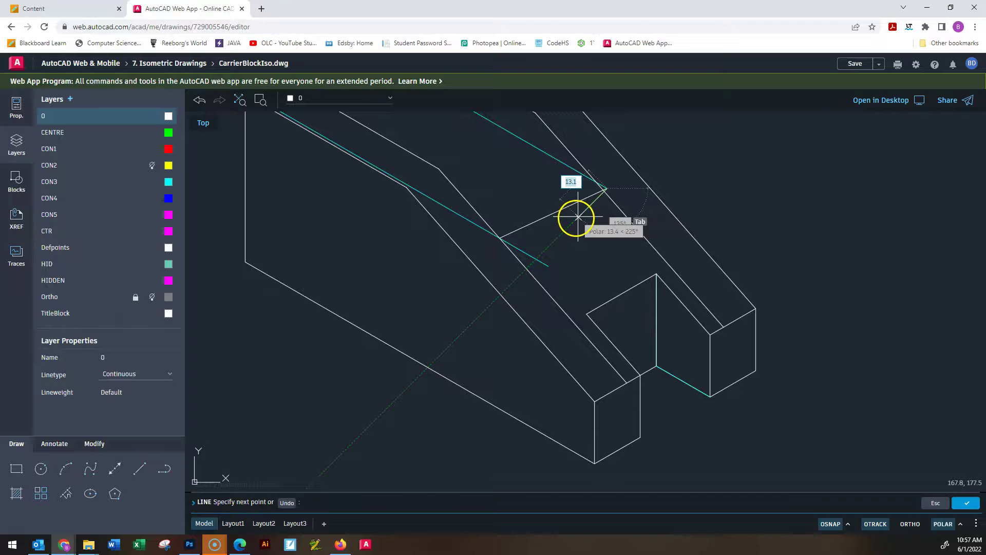
pyautogui.press('Escape')
pyautogui.press('Escape')
pyautogui.moveTo(565, 221); pyautogui.dragTo(548, 197)
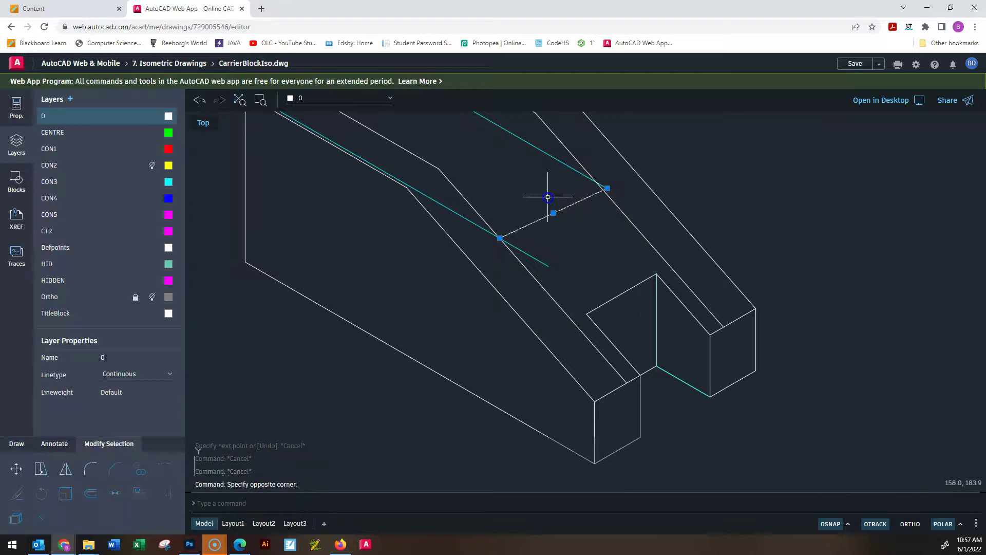
pyautogui.press('Delete')
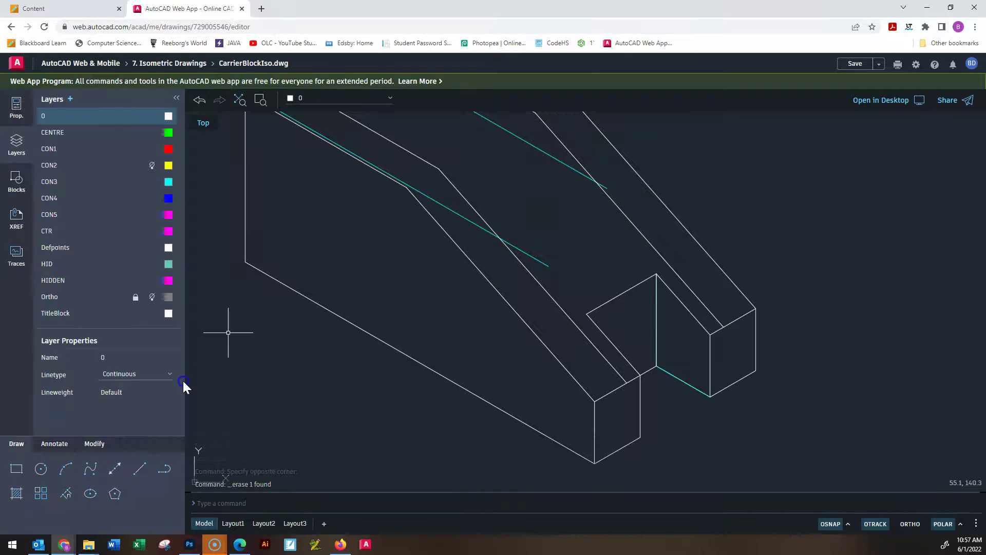
# - Draw the slot's end line on layer 0 between the intersections of the CON3 lines with the near and far inner slope lines
pyautogui.click(136, 475)
pyautogui.click(498, 239)
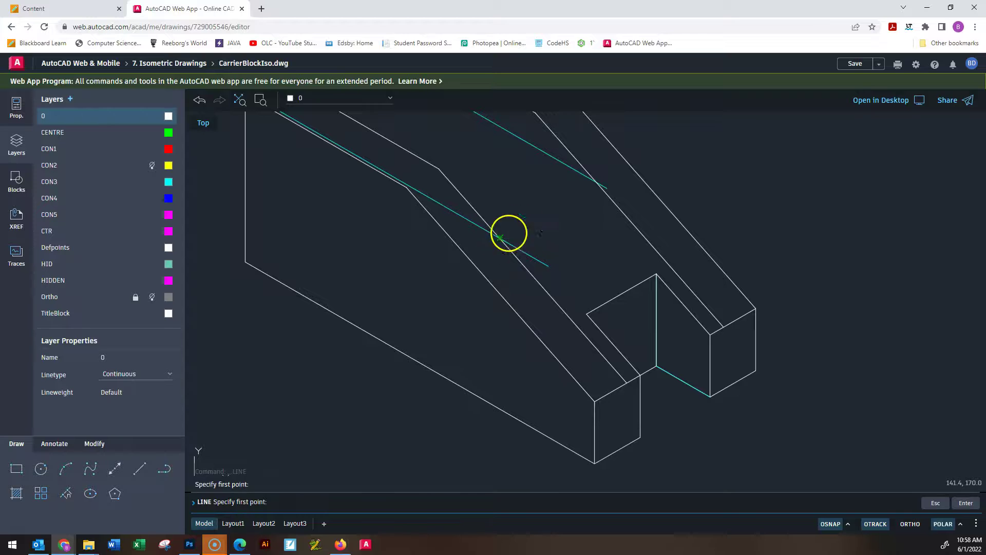
pyautogui.click(596, 181)
pyautogui.press('Escape')
pyautogui.press('Escape')
pyautogui.press('Escape')
pyautogui.moveTo(574, 318); pyautogui.dragTo(606, 255, button='middle')
pyautogui.scroll(-1, 607, 195)
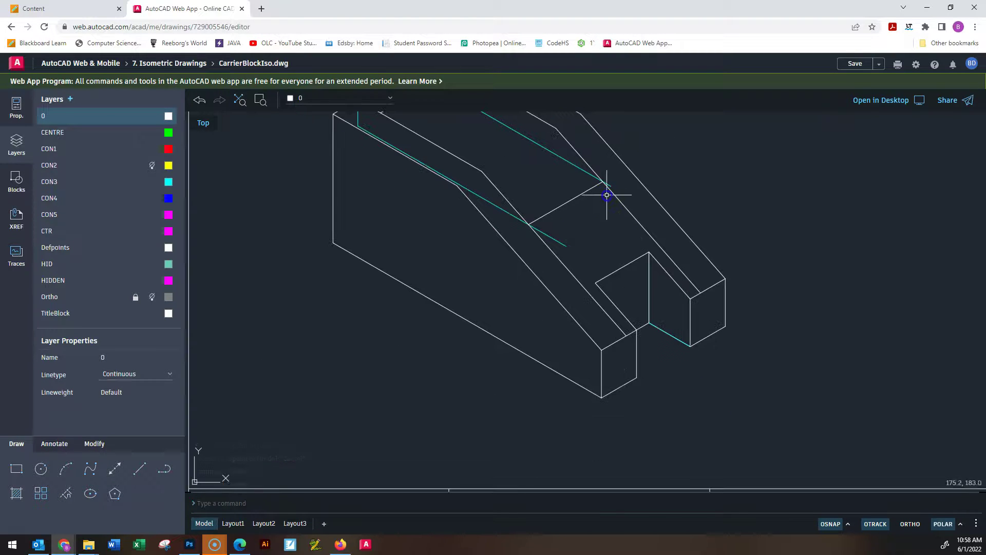
# - Draw a layer 0 line along the far slot wall's base from the end line's far end to the slot's back corner
pyautogui.scroll(2, 605, 197)
pyautogui.moveTo(605, 209); pyautogui.dragTo(618, 279, button='middle')
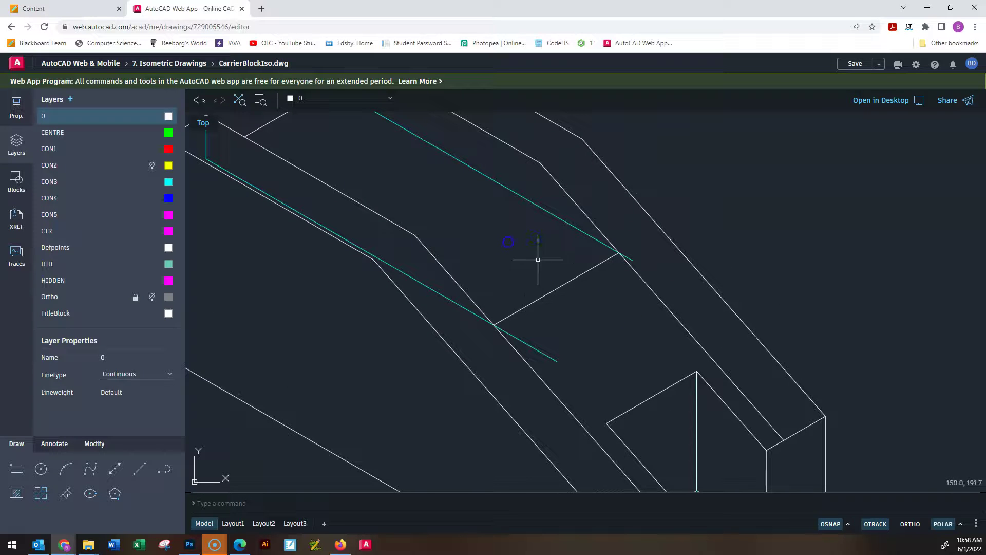
pyautogui.click(624, 247)
pyautogui.click(155, 470)
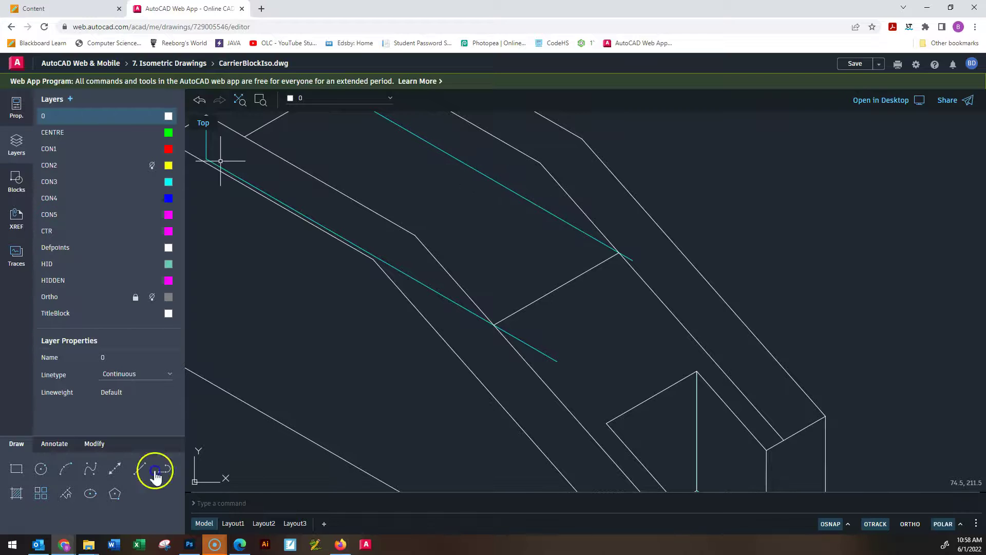
pyautogui.click(619, 253)
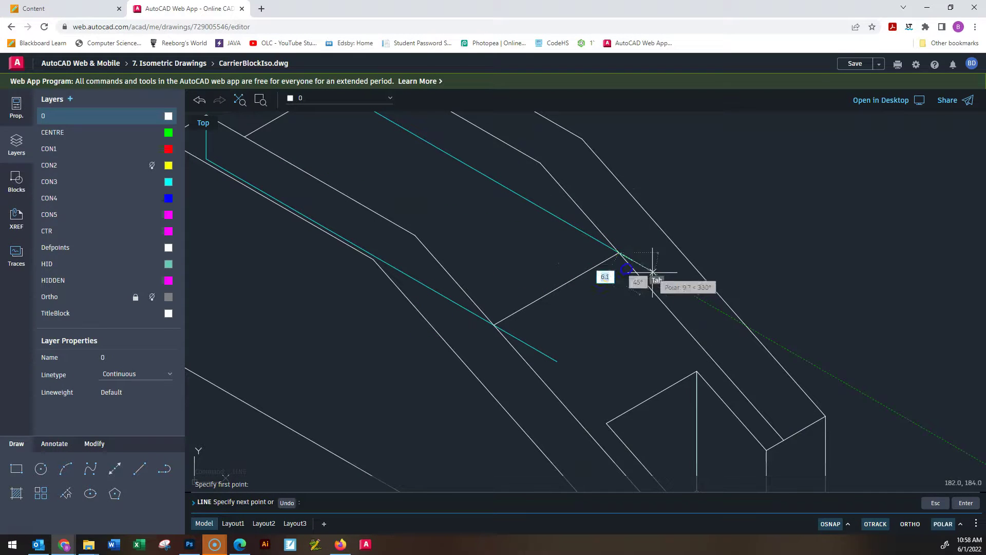
pyautogui.moveTo(539, 246); pyautogui.dragTo(610, 337, button='middle')
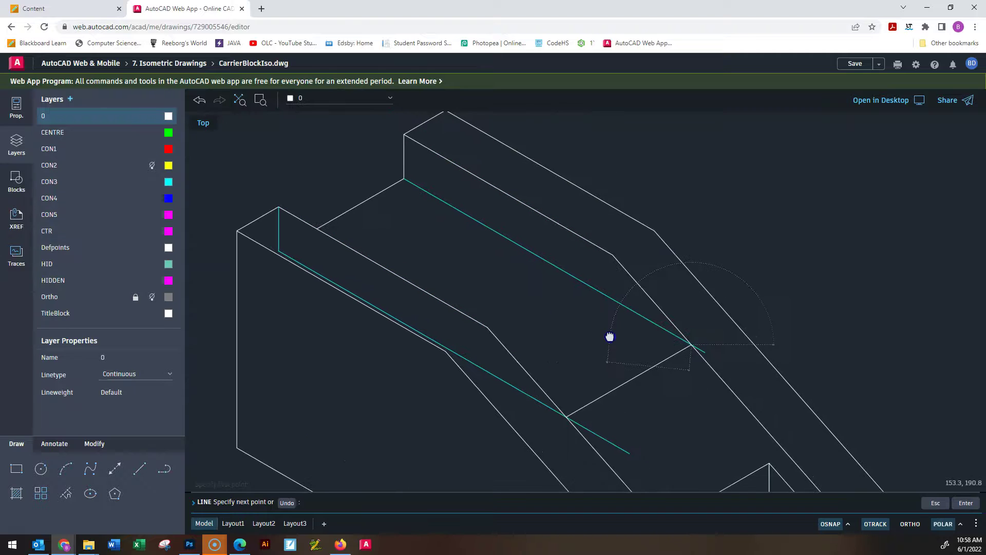
pyautogui.click(404, 179)
pyautogui.press('Escape')
pyautogui.press('Escape')
pyautogui.press('Escape')
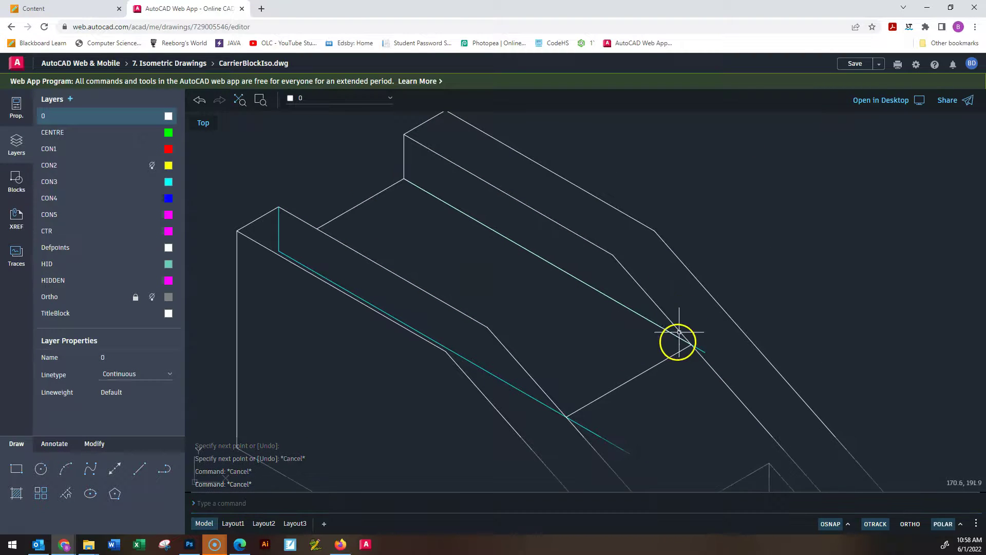
# - Hide layer CON3
pyautogui.scroll(-5, 678, 341)
pyautogui.moveTo(678, 365); pyautogui.dragTo(623, 325, button='middle')
pyautogui.scroll(4, 619, 332)
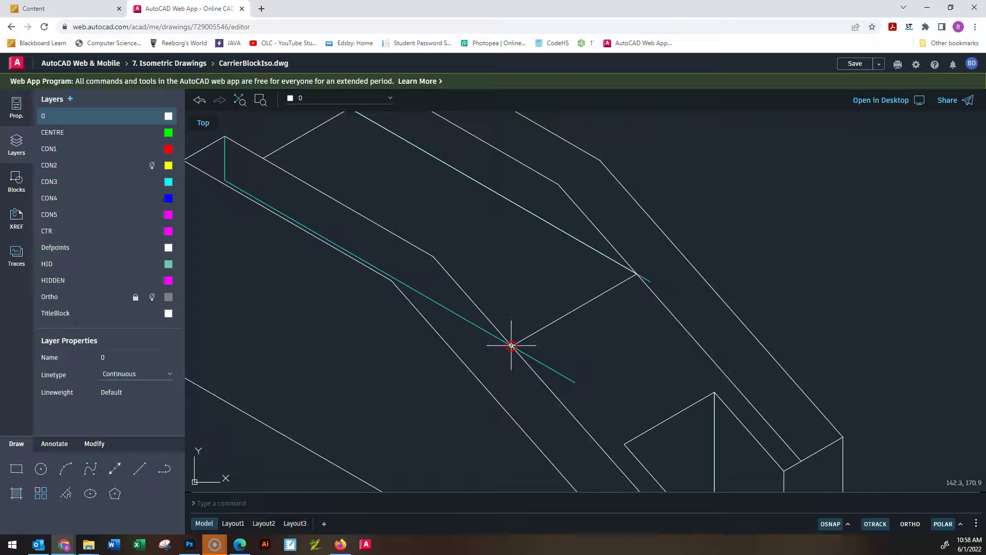
pyautogui.click(152, 182)
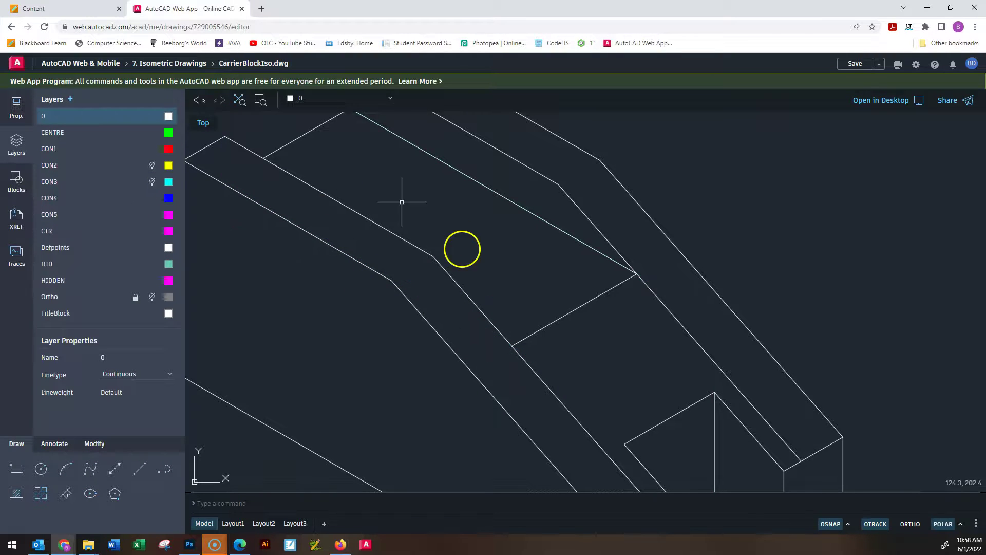
# - Trim away both inner slope lines below the slot's end line, checking the Carrier Block views in the booklet PDF
pyautogui.scroll(-3, 511, 277)
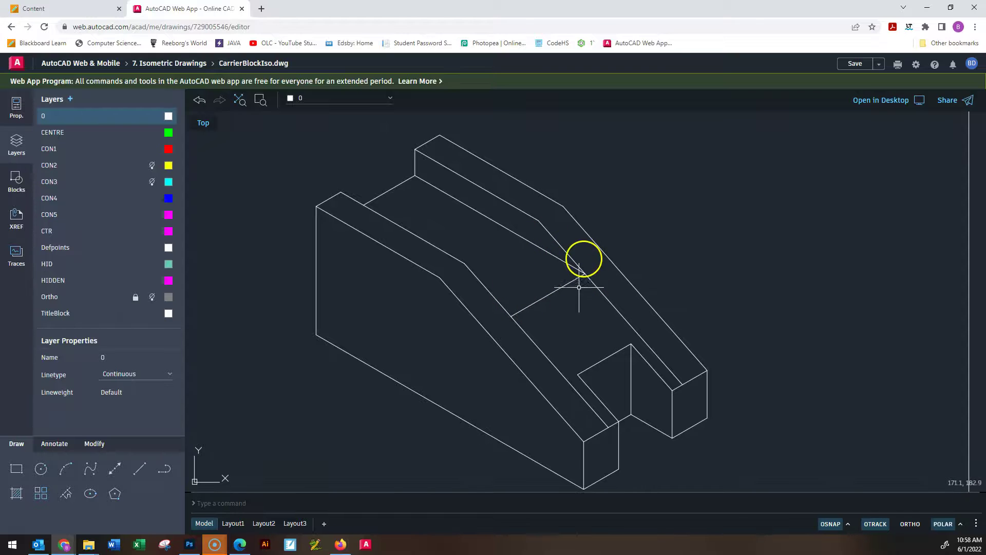
pyautogui.scroll(1, 599, 301)
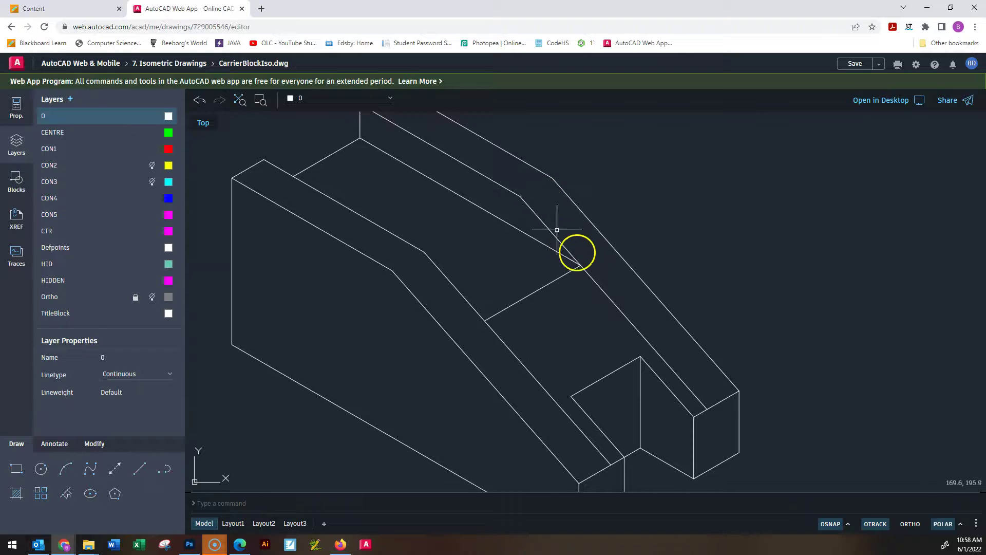
pyautogui.scroll(-1, 607, 480)
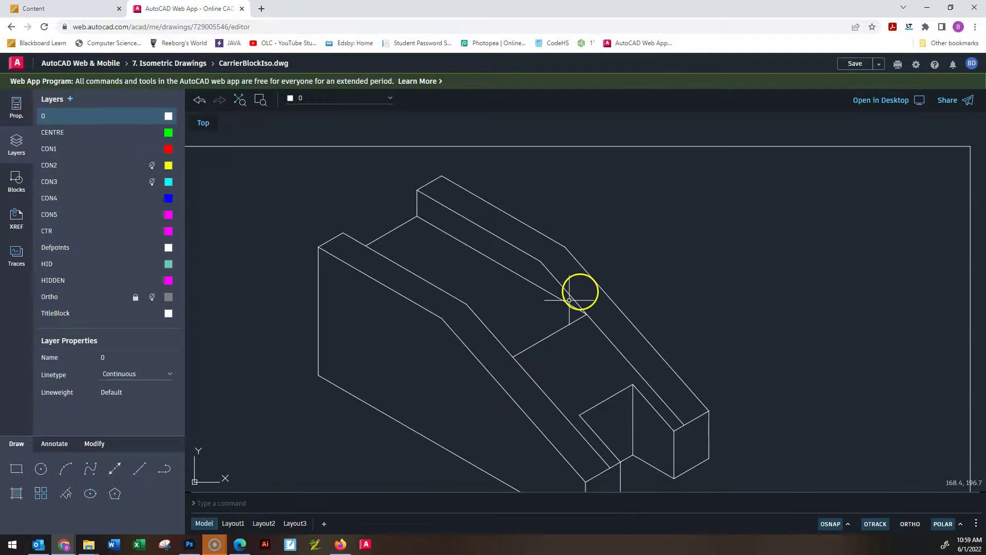
pyautogui.scroll(-2, 571, 360)
pyautogui.scroll(2, 571, 390)
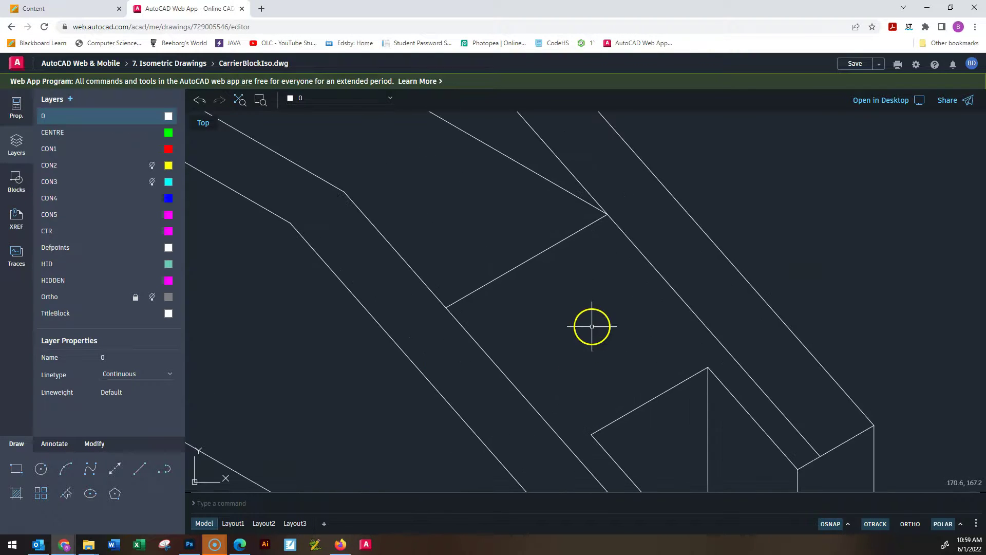
pyautogui.scroll(1, 593, 316)
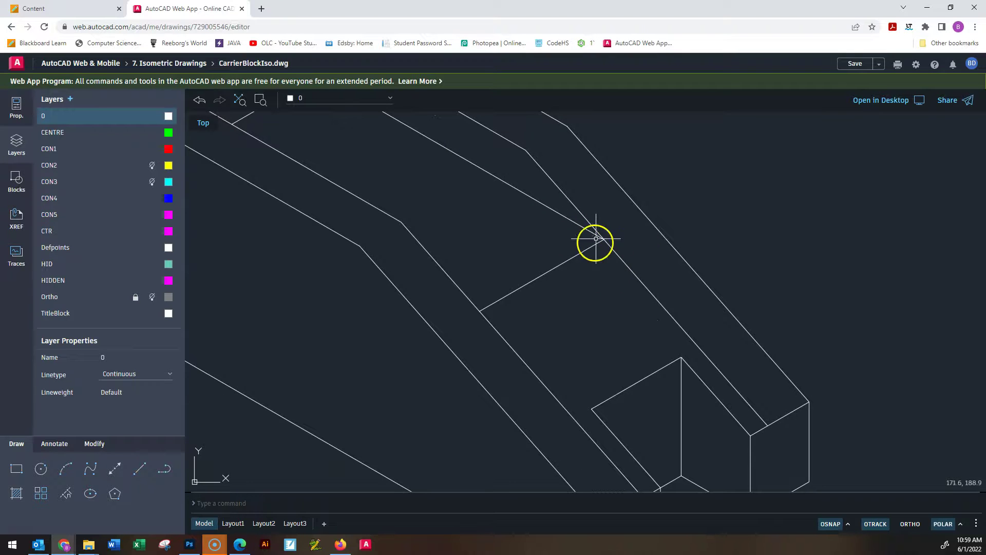
pyautogui.click(101, 444)
pyautogui.click(164, 468)
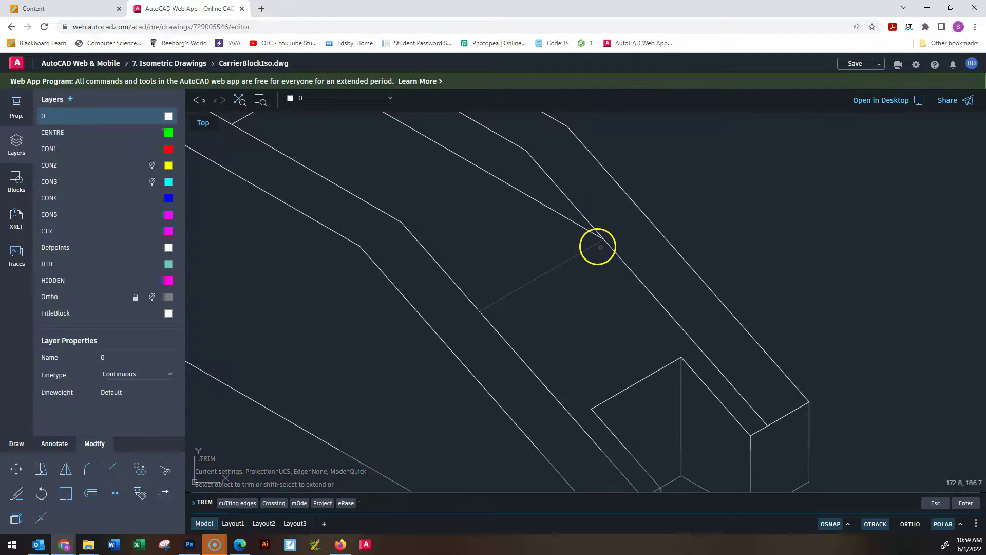
pyautogui.click(640, 266)
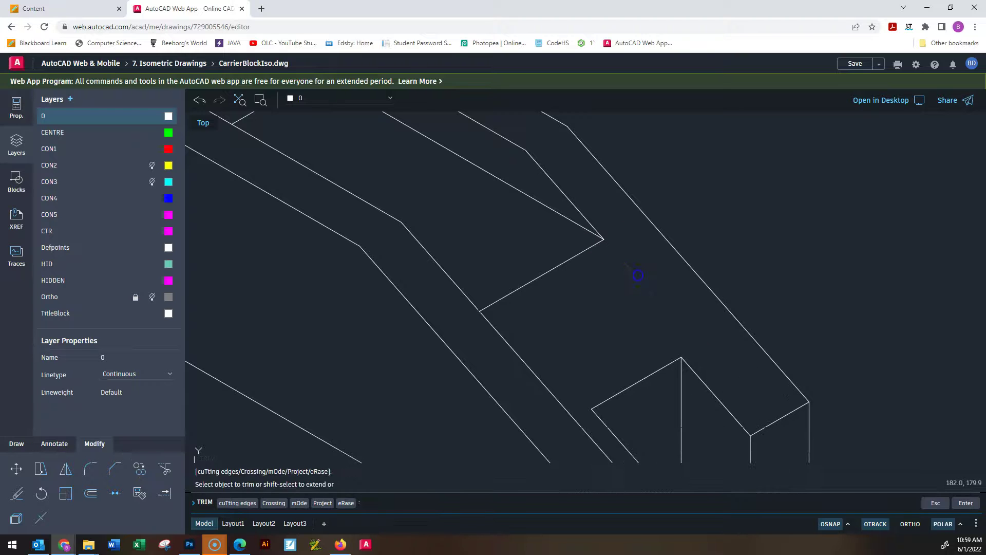
pyautogui.hotkey('alt', 'Tab')
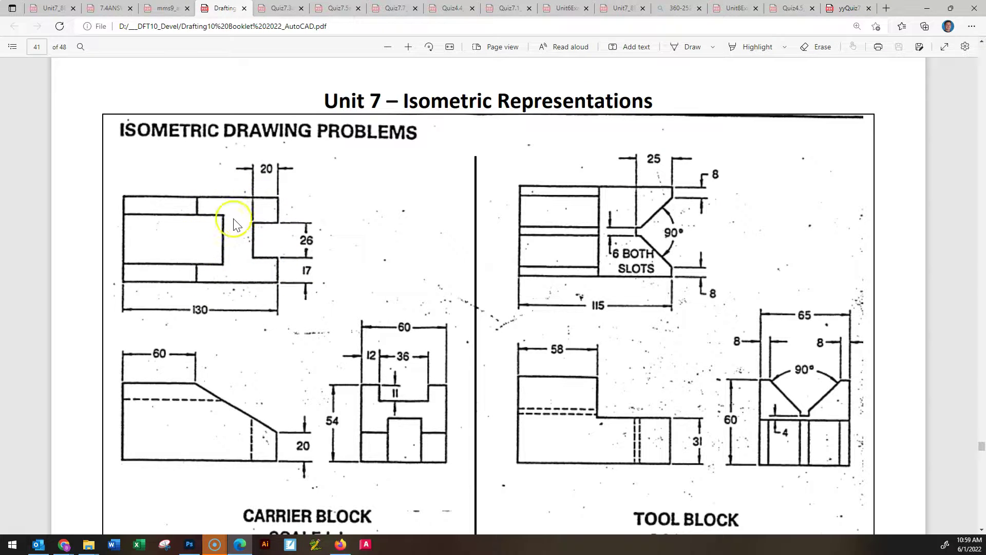
pyautogui.hotkey('alt', 'Tab')
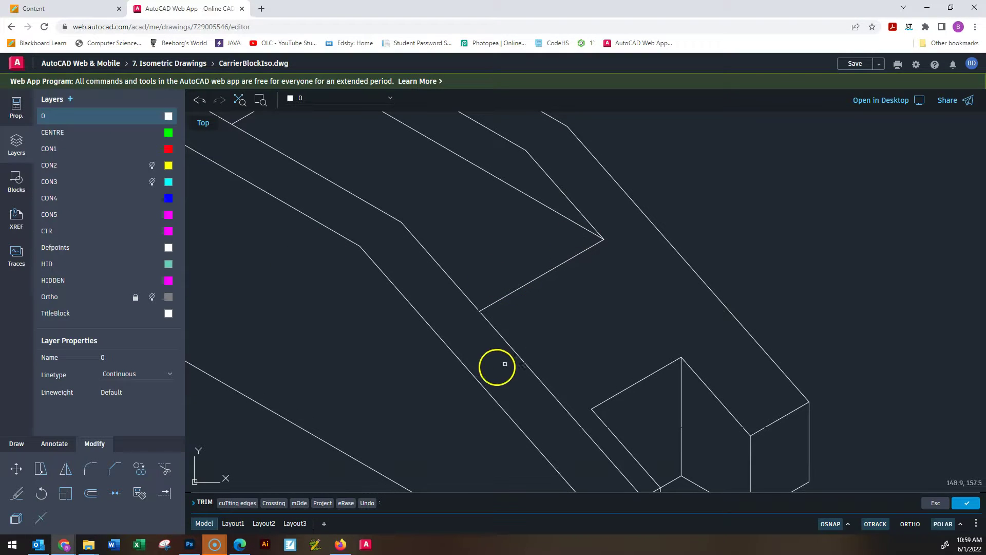
pyautogui.click(511, 357)
pyautogui.scroll(-3, 535, 341)
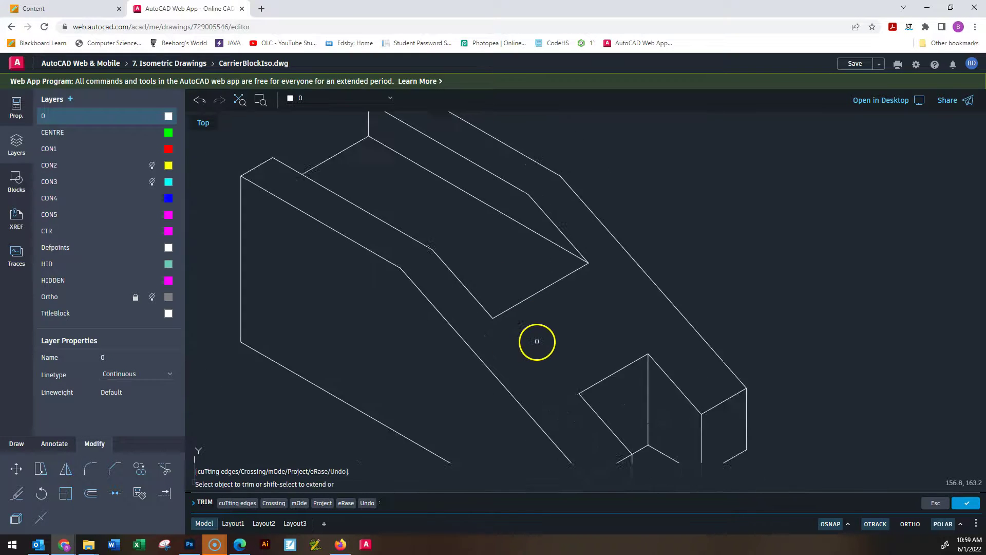
pyautogui.scroll(-1, 535, 341)
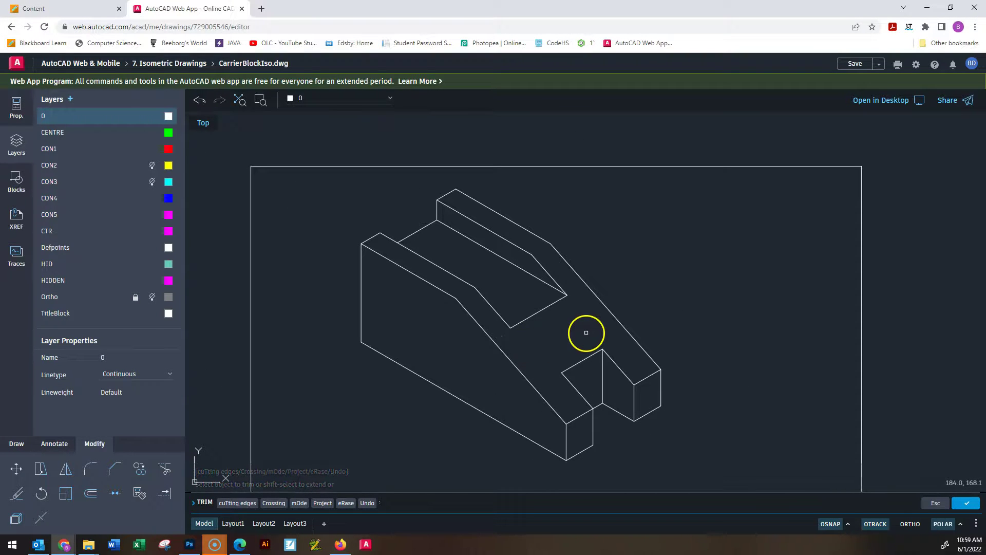
# - Draw a layer 0 line across the near rail between the outer and inner corners where its slope begins
pyautogui.scroll(1, 589, 333)
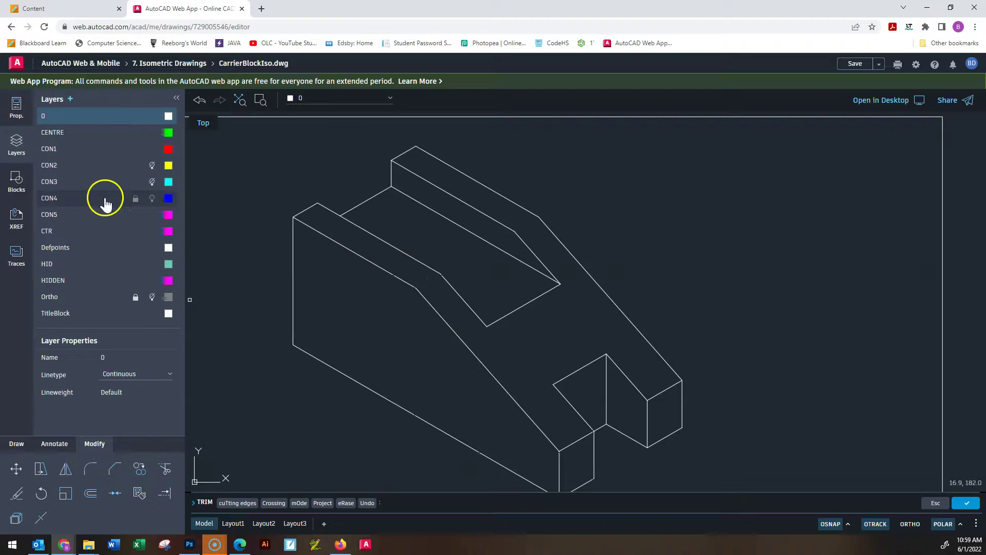
pyautogui.click(17, 444)
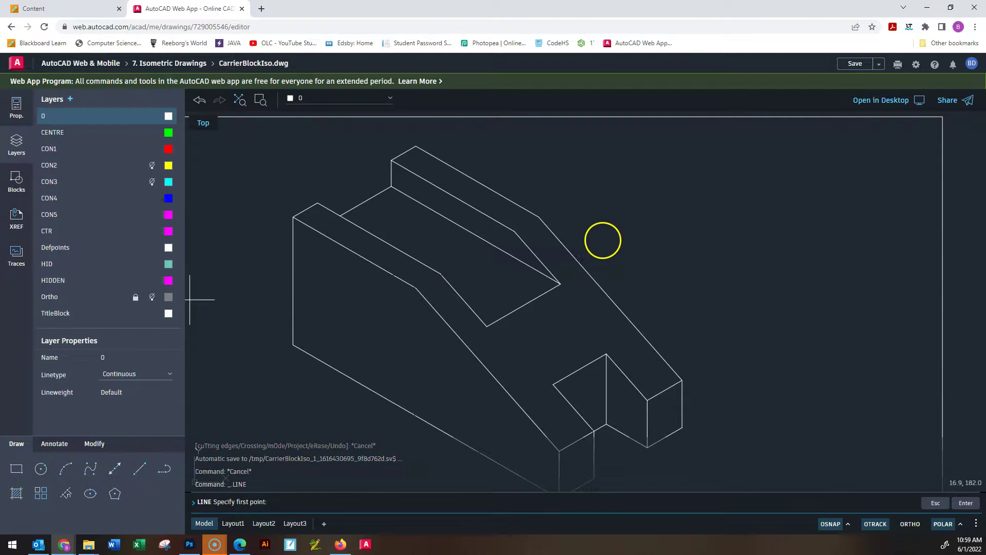
pyautogui.click(416, 287)
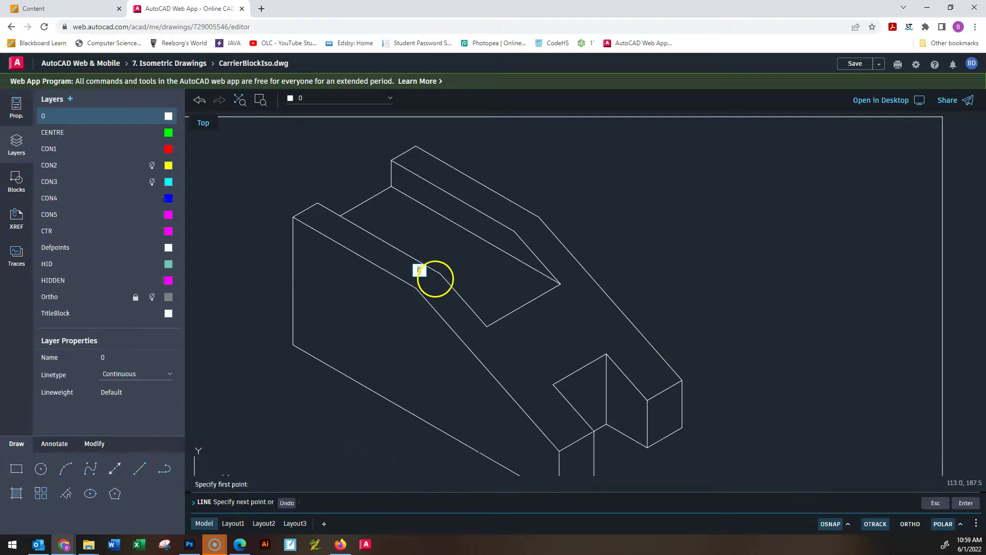
pyautogui.click(441, 274)
pyautogui.press('Escape')
pyautogui.press('Escape')
pyautogui.press('Escape')
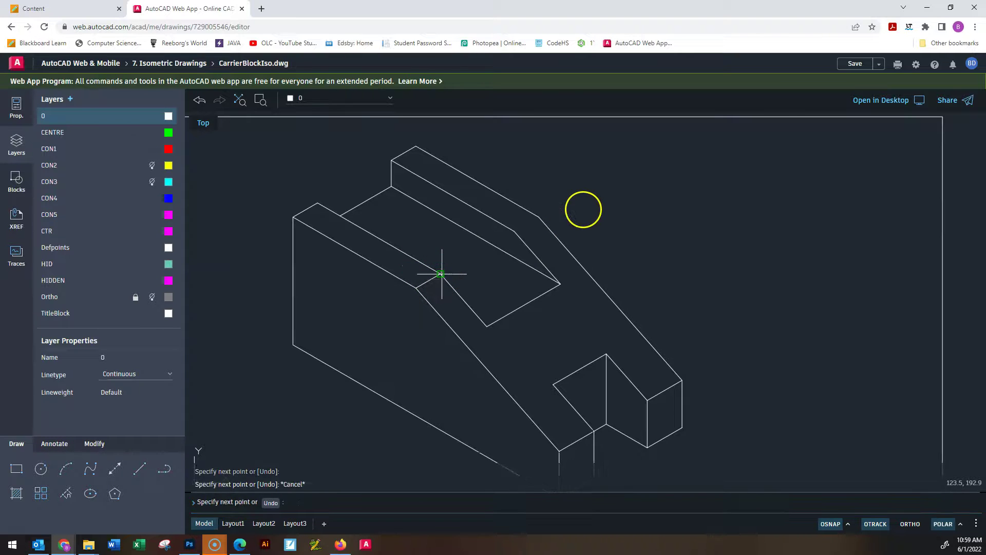
# - Draw a 12 mm layer 0 line across the far rail between the inner and outer corners where its slope begins
pyautogui.press('Return')
pyautogui.click(514, 232)
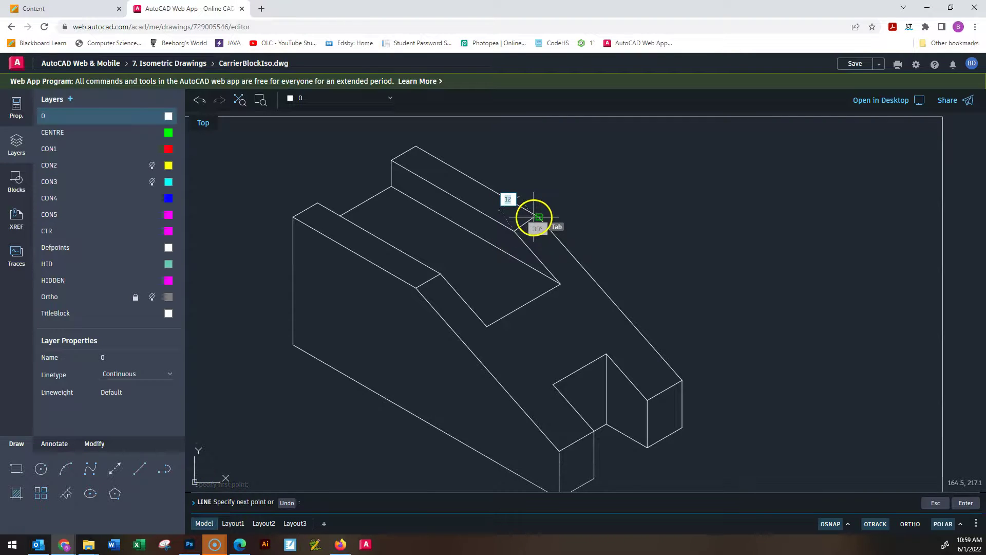
pyautogui.press('Escape')
pyautogui.press('Escape')
pyautogui.press('Escape')
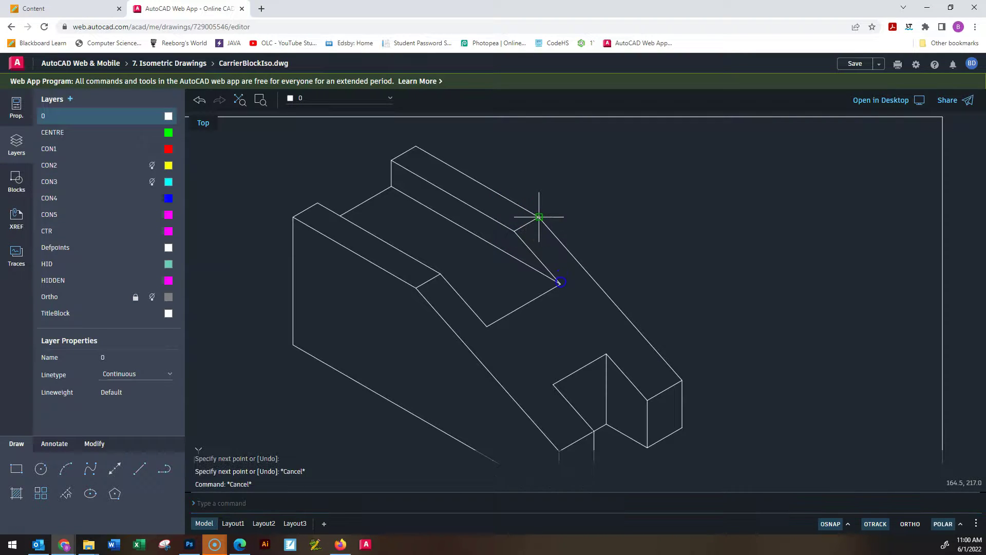
# - Measure the near side face's bottom edge and the vertical edge at its low end with the Line tool
pyautogui.scroll(-2, 565, 307)
pyautogui.scroll(1, 565, 338)
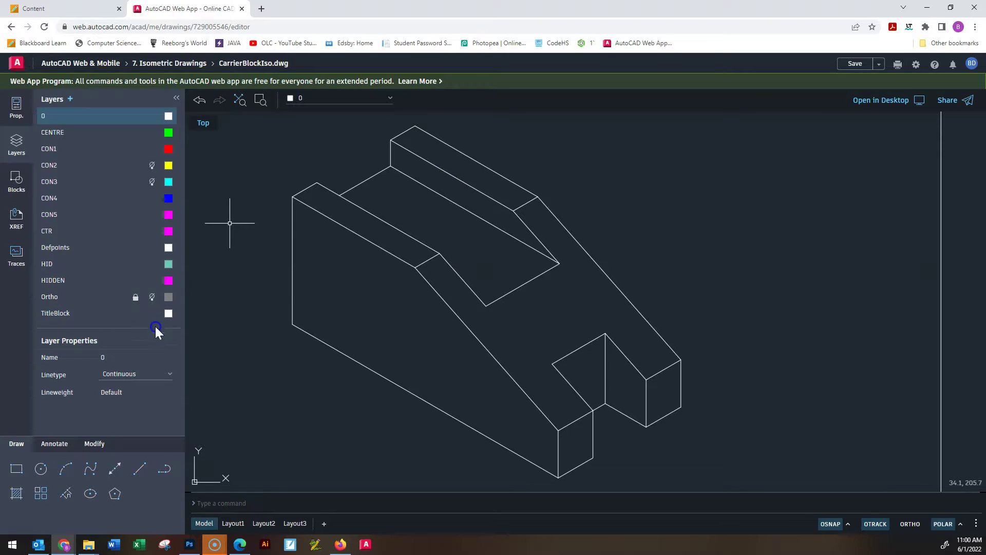
pyautogui.click(292, 323)
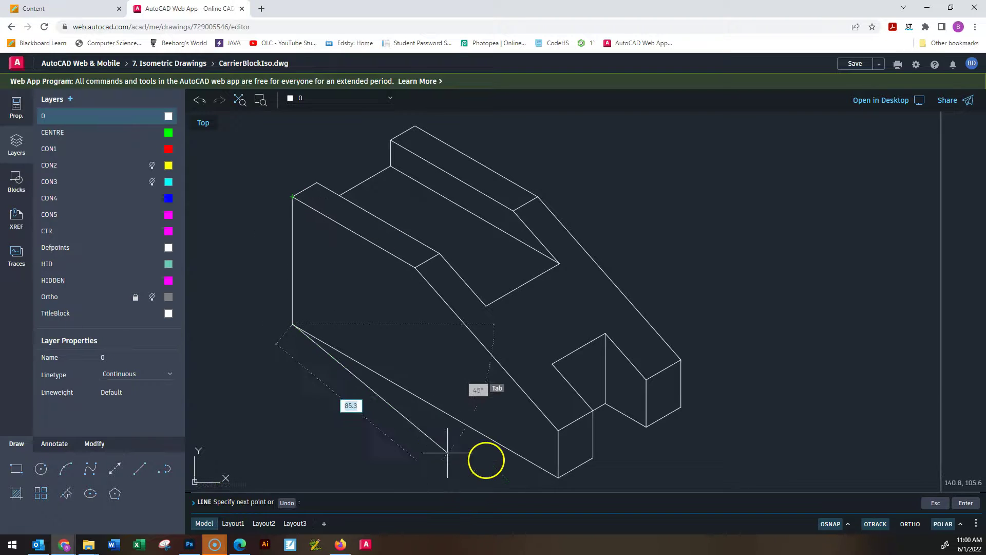
pyautogui.click(558, 479)
pyautogui.press('Escape')
pyautogui.press('Escape')
pyautogui.press('Return')
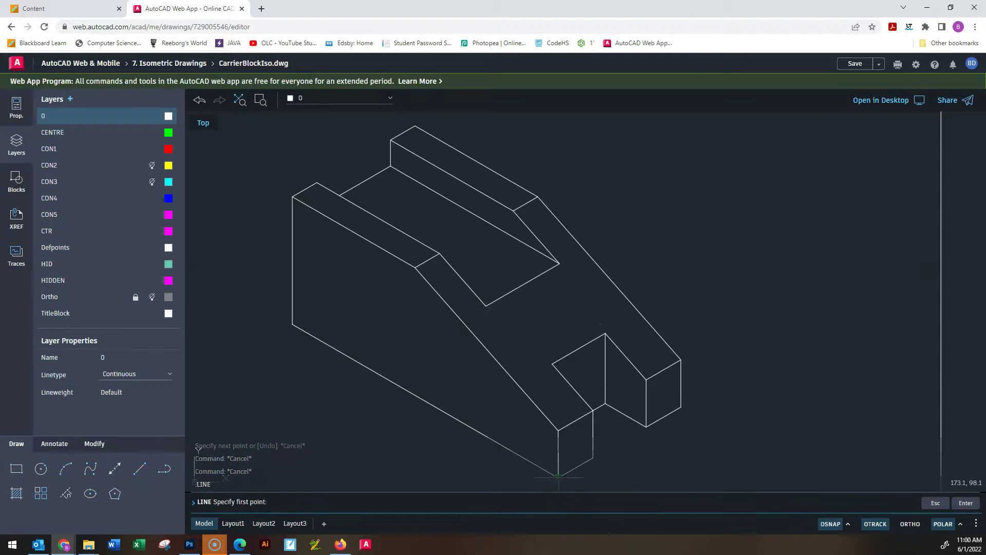
pyautogui.click(558, 476)
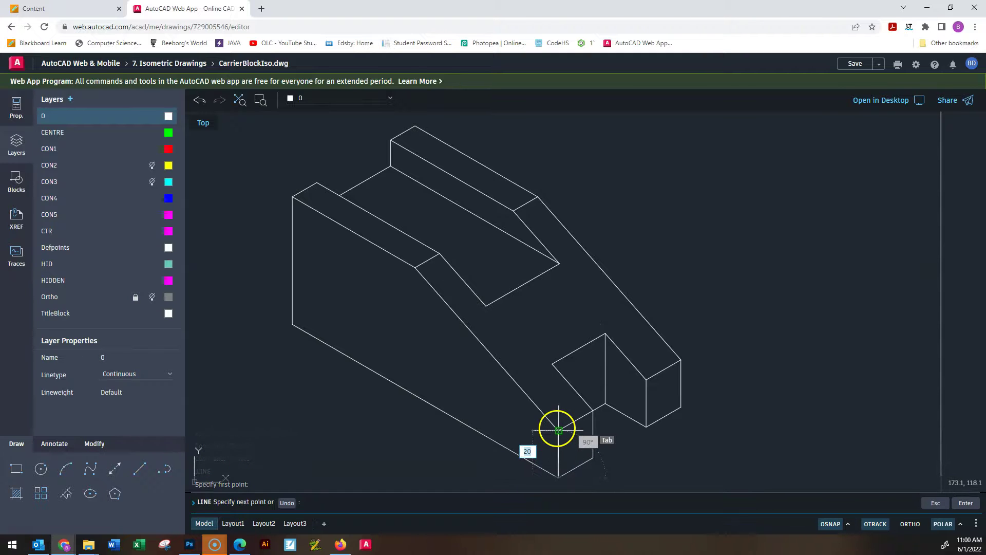
pyautogui.press('Escape')
pyautogui.press('Escape')
# - Measure the slot's end line with the Line tool and compare it with the Carrier Block views in the booklet PDF
pyautogui.press('Return')
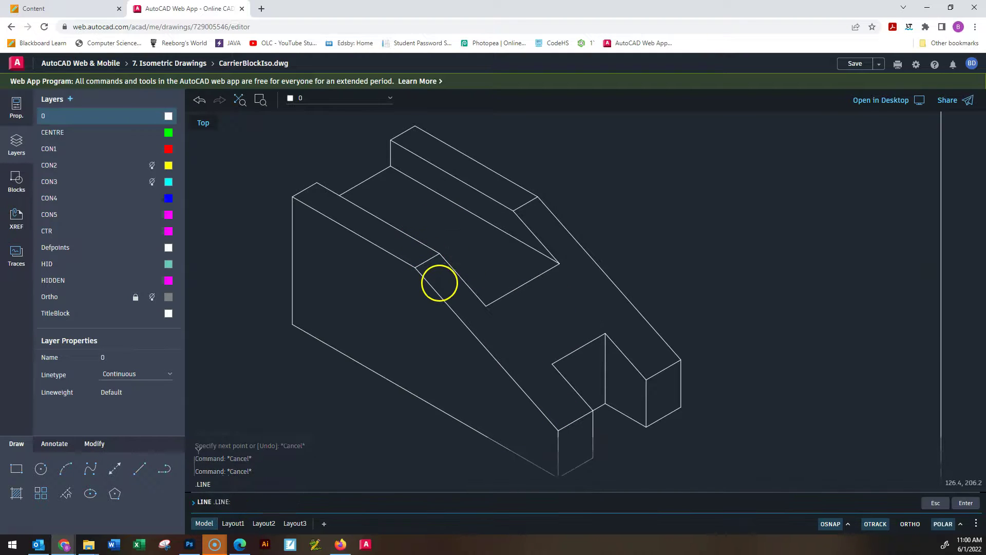
pyautogui.click(485, 305)
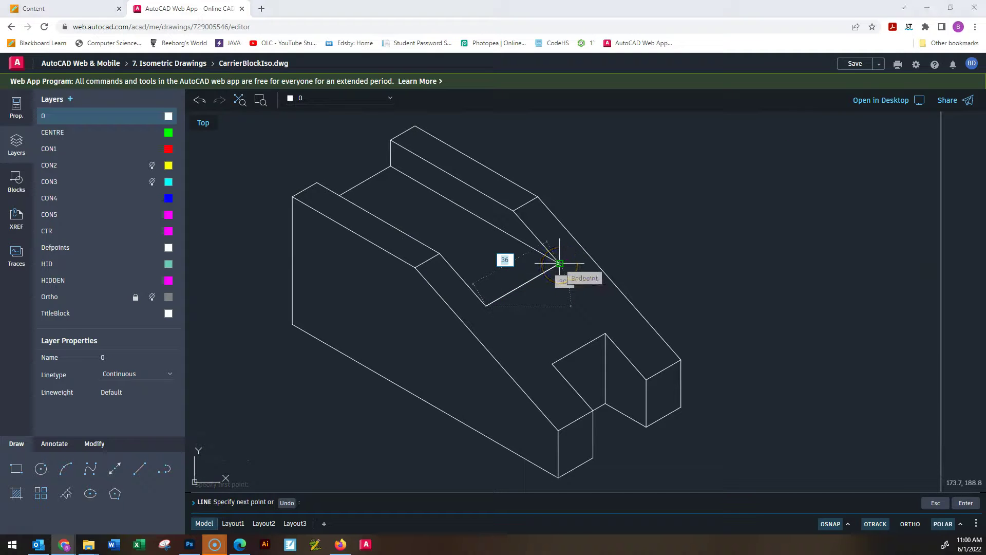
pyautogui.hotkey('alt', 'Tab')
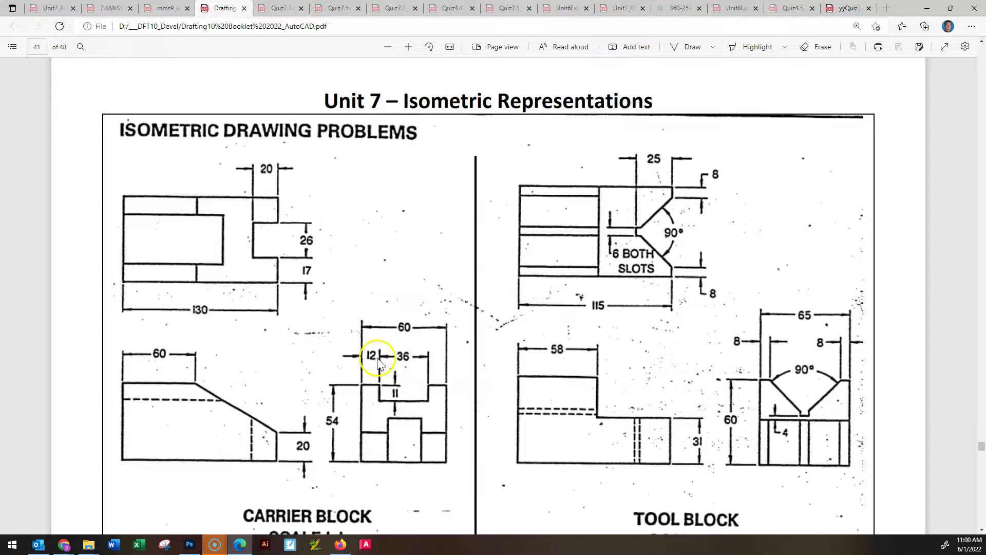
pyautogui.hotkey('alt', 'Tab')
pyautogui.click(560, 263)
pyautogui.press('Escape')
pyautogui.press('Escape')
pyautogui.press('Escape')
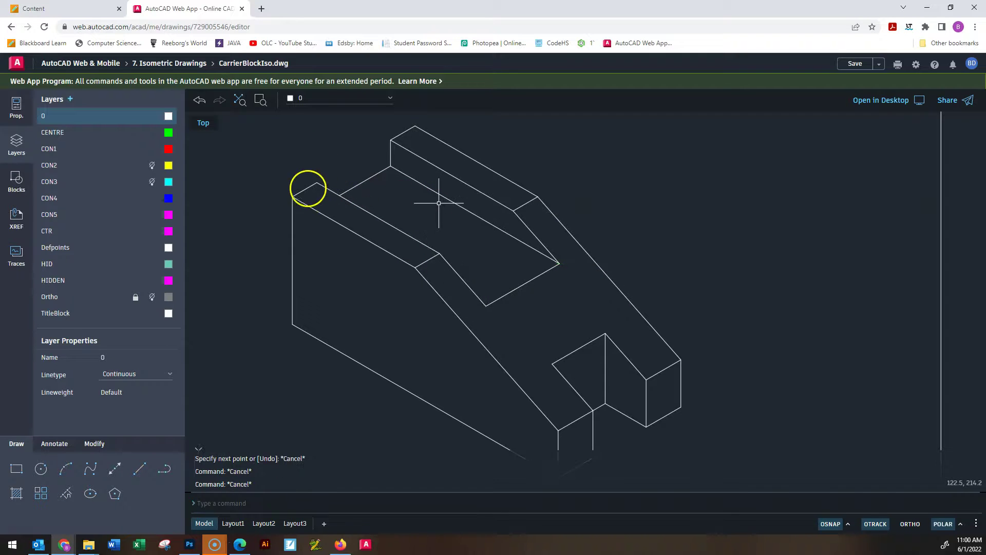
# - Measure the width of the near rail's top back edge with the Line tool
pyautogui.press('Return')
pyautogui.click(291, 198)
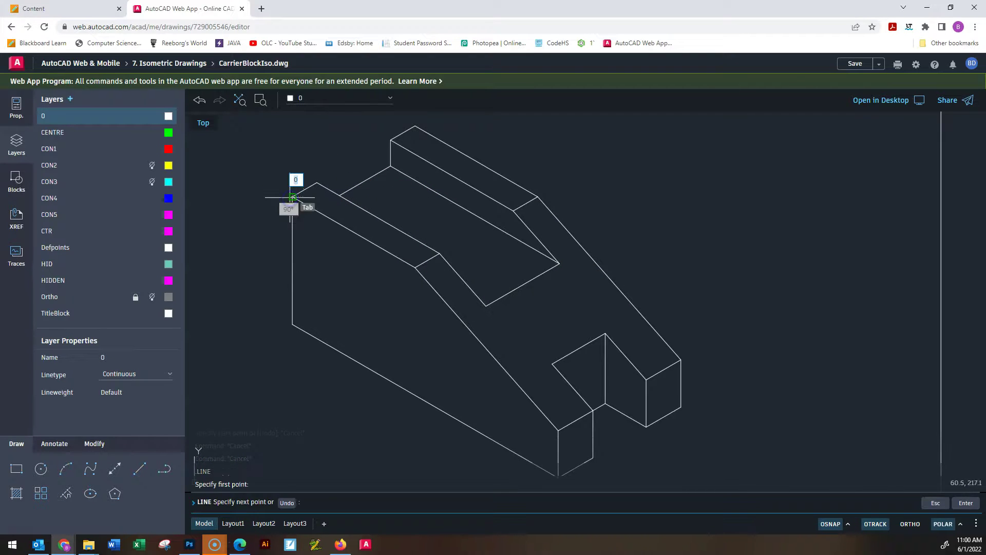
pyautogui.click(317, 183)
pyautogui.press('Escape')
pyautogui.press('Escape')
pyautogui.press('Escape')
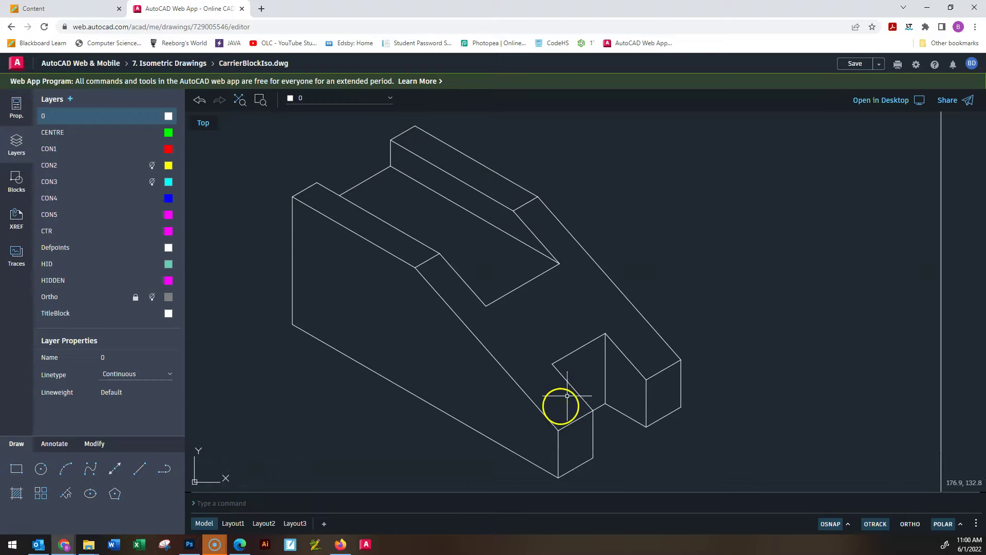
# - Move the whole block down and to the right inside the drawing frame, using its bottom back corner as base point
pyautogui.scroll(-2, 562, 405)
pyautogui.scroll(-2, 571, 391)
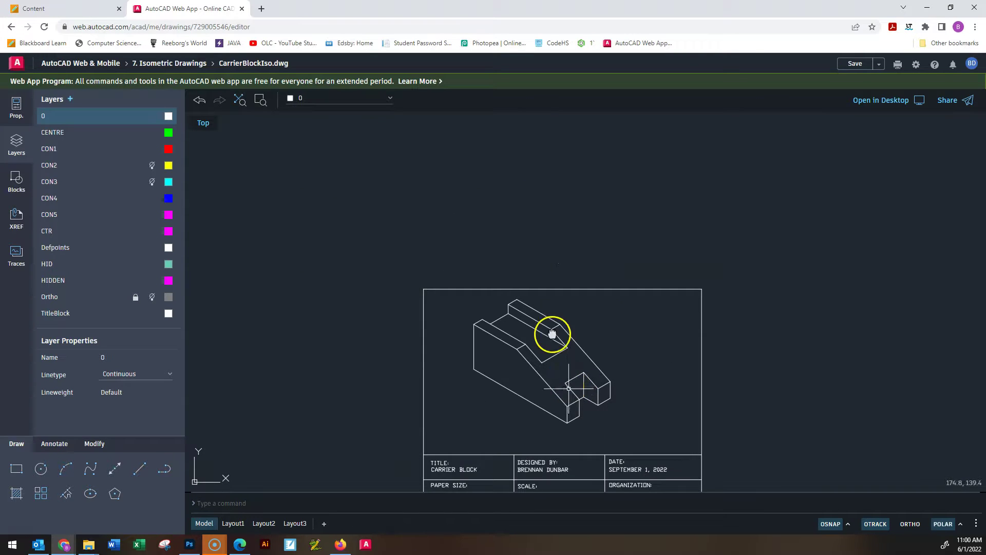
pyautogui.scroll(-1, 548, 333)
pyautogui.scroll(2, 541, 363)
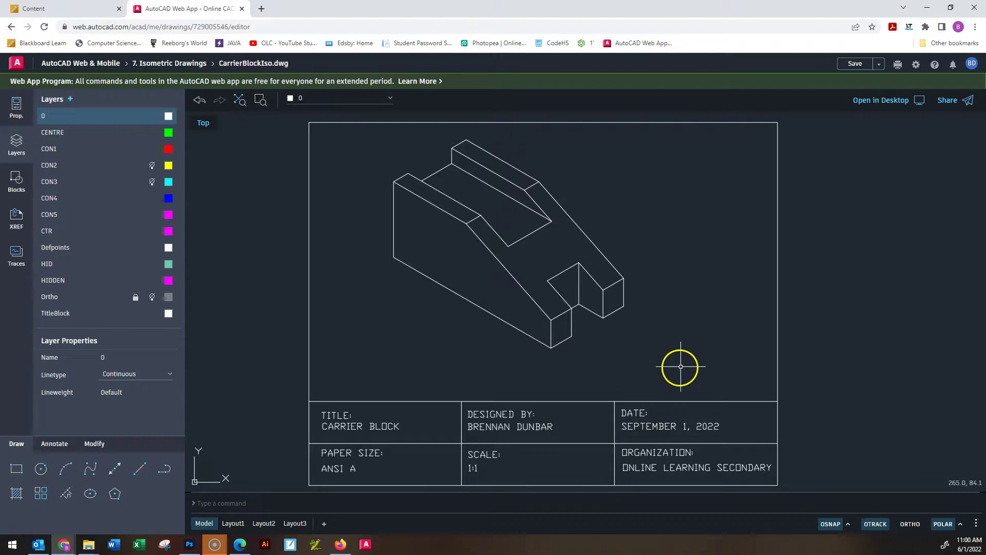
pyautogui.click(672, 372)
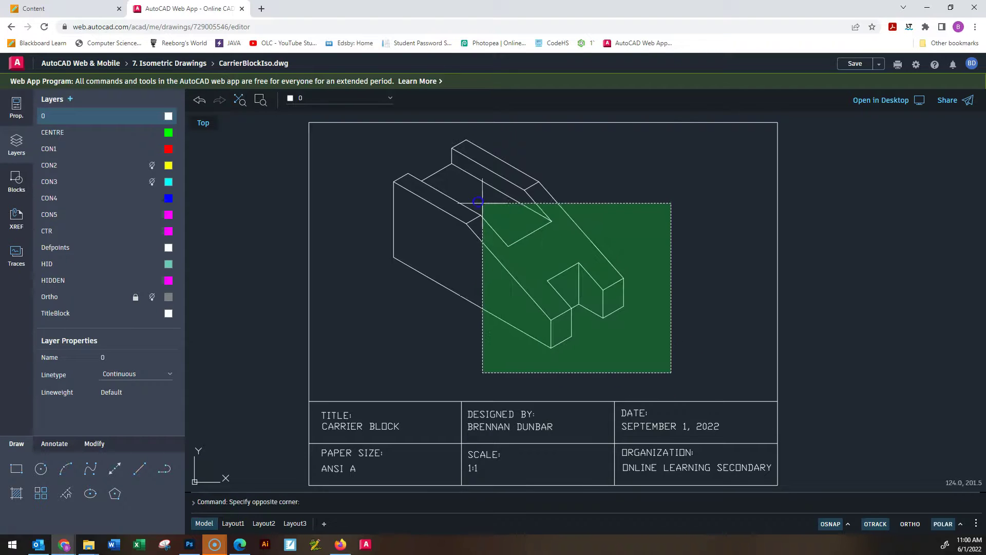
pyautogui.click(365, 133)
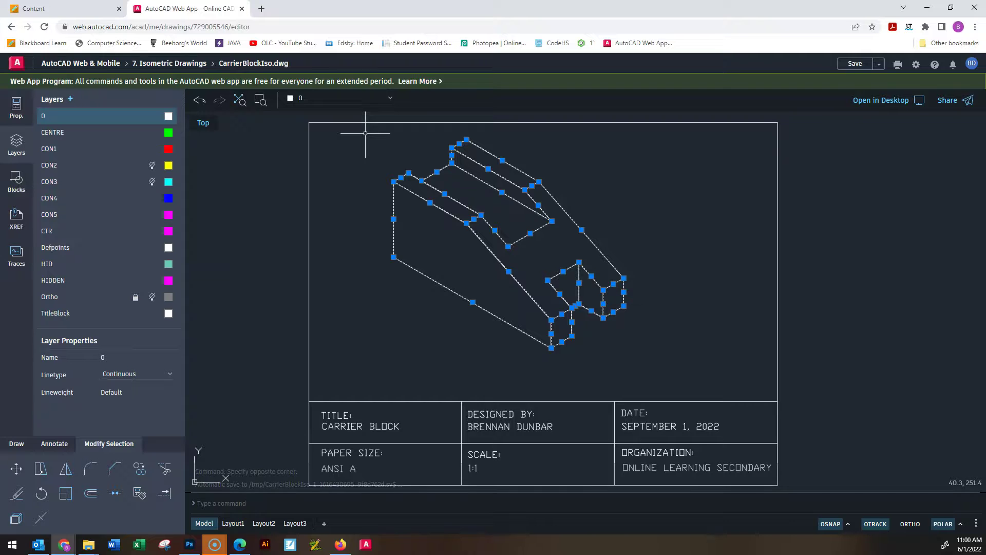
pyautogui.write('m')
pyautogui.press('Return')
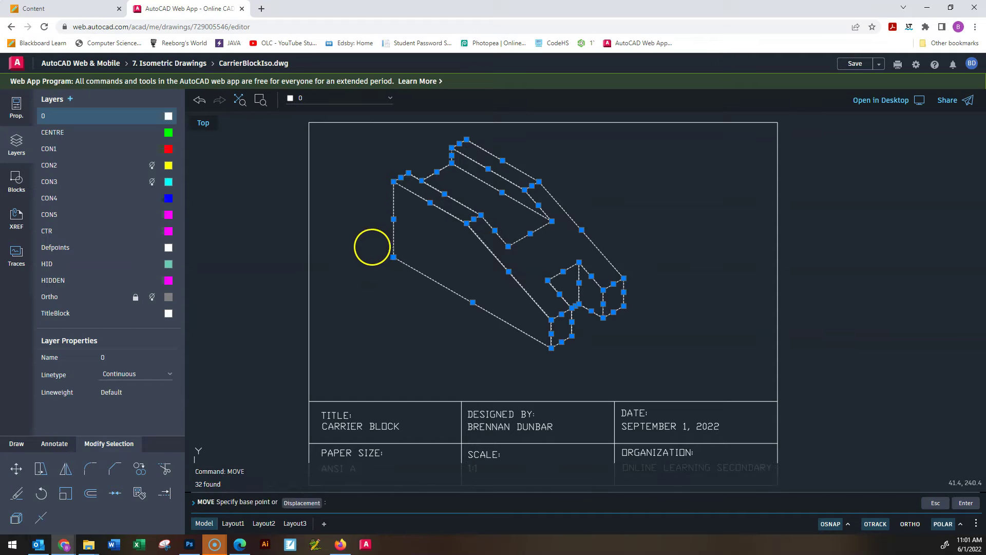
pyautogui.click(414, 266)
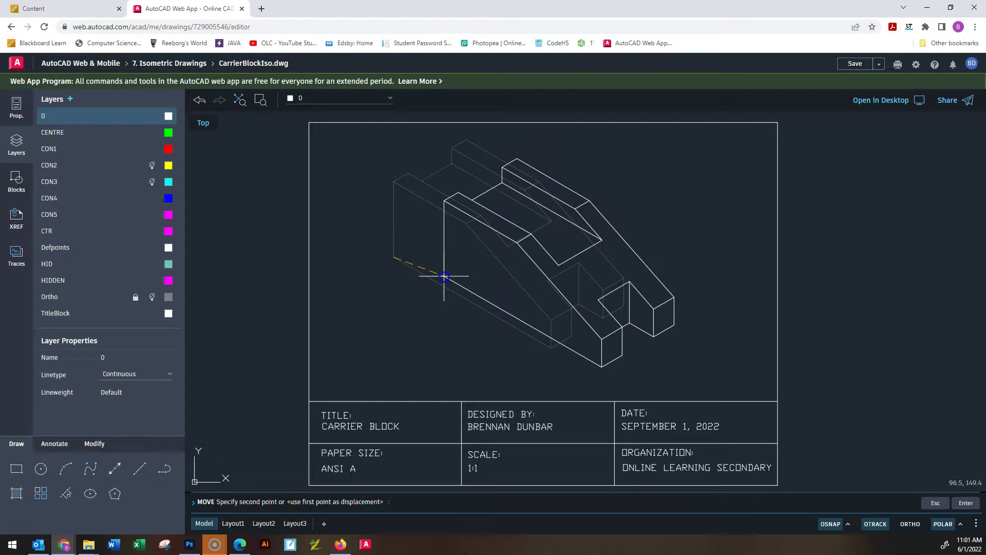
pyautogui.click(473, 301)
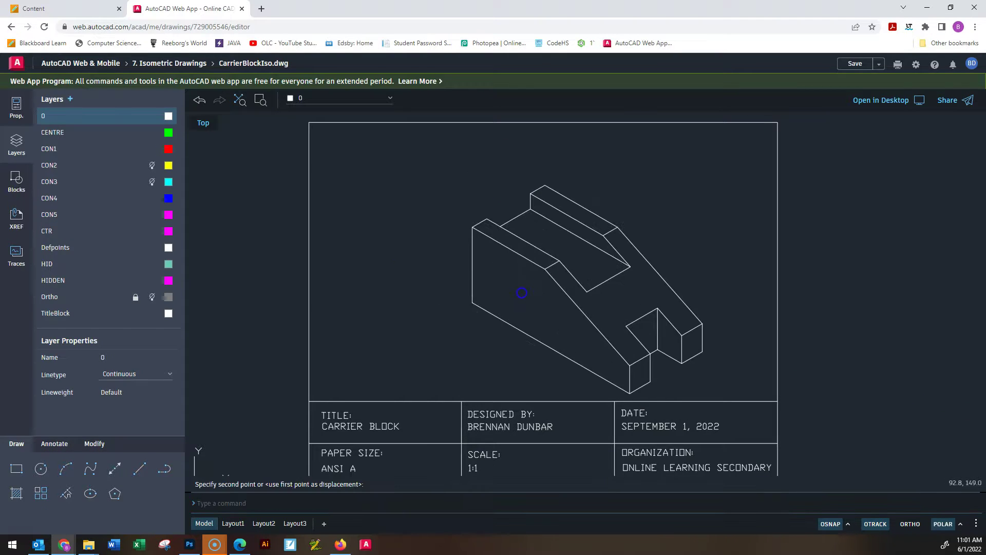
# - Move the whole block back up and left from its bottom back corner to centre it above the title block
pyautogui.scroll(3, 499, 311)
pyautogui.scroll(-4, 498, 320)
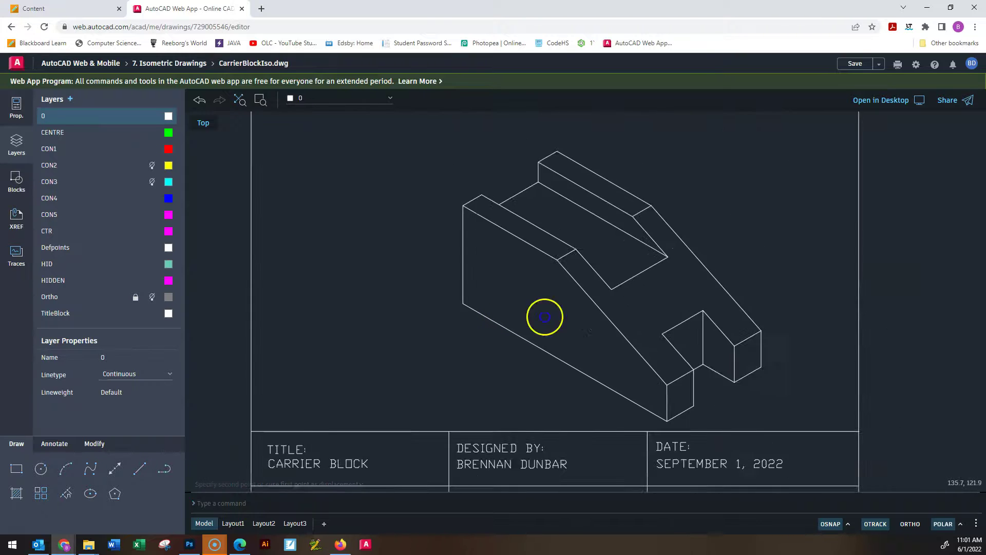
pyautogui.scroll(1, 541, 315)
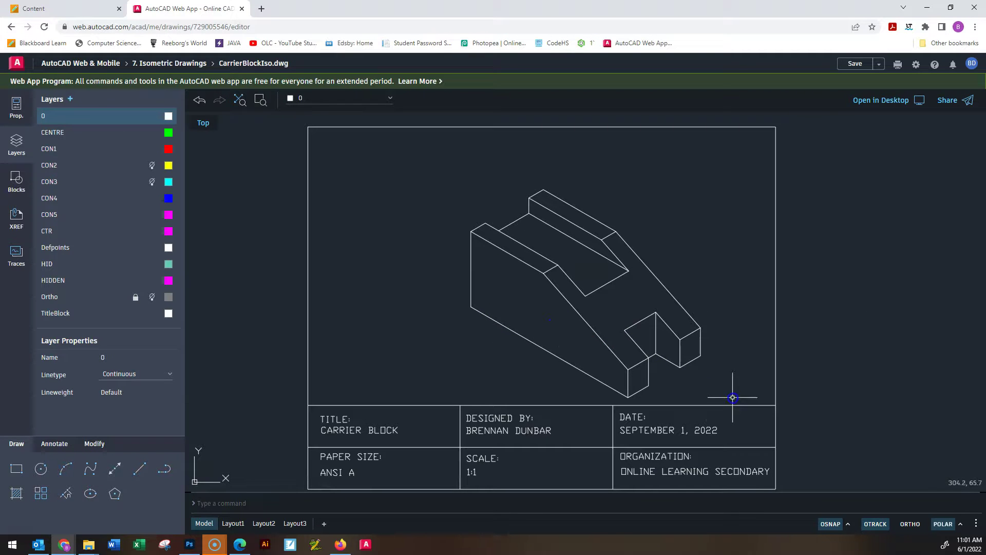
pyautogui.click(685, 379)
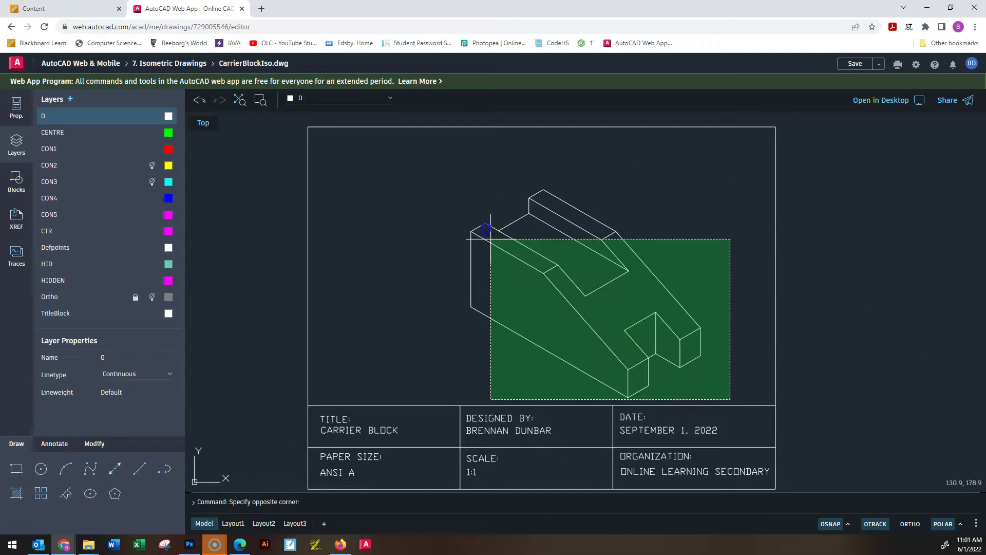
pyautogui.click(455, 176)
pyautogui.write('m')
pyautogui.press('Return')
pyautogui.scroll(1, 457, 298)
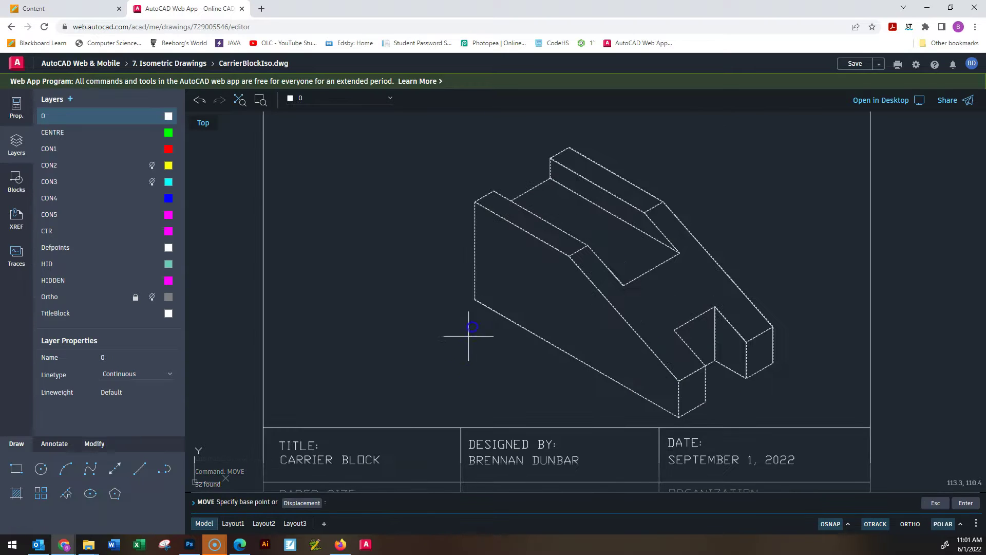
pyautogui.click(474, 301)
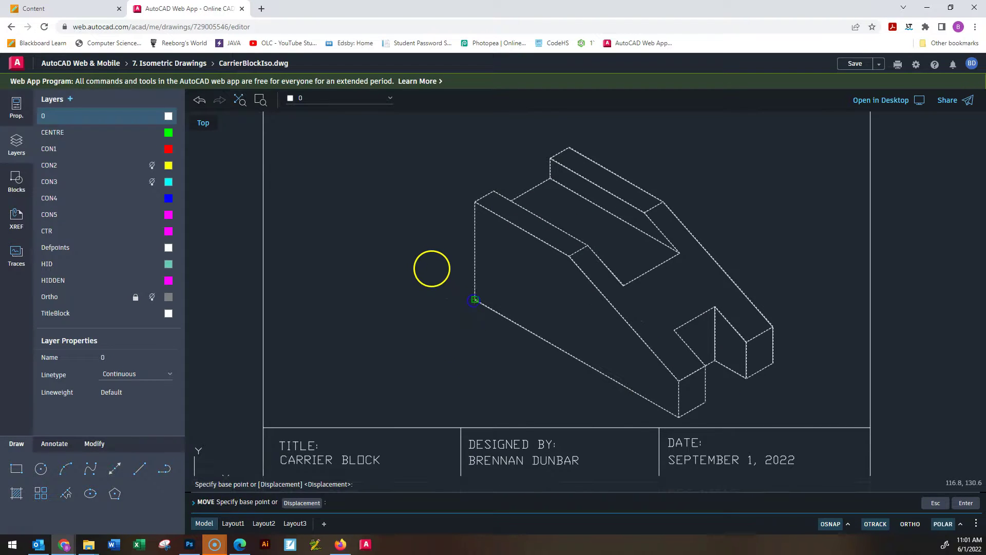
pyautogui.scroll(-1, 429, 266)
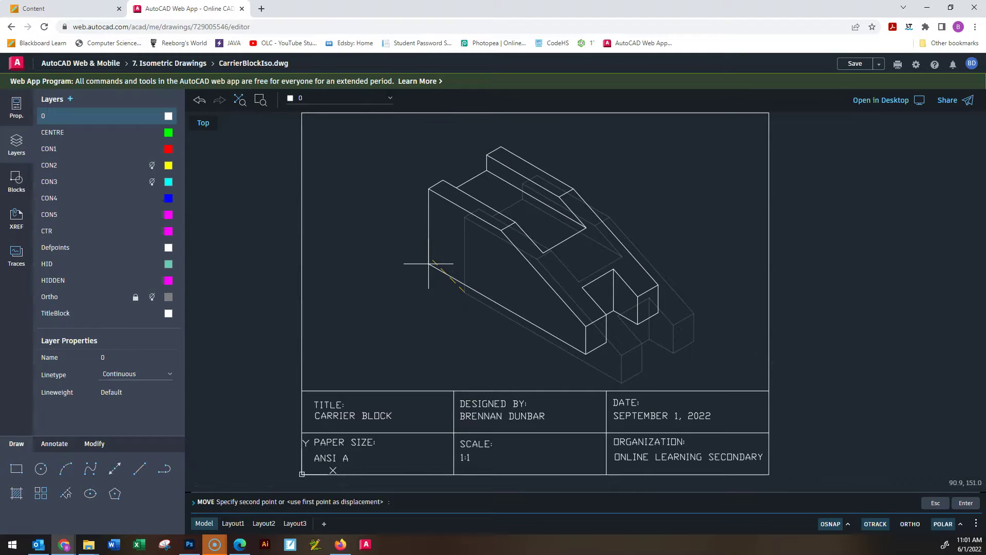
pyautogui.click(429, 264)
# - Check the block's placement in the drawing frame and save the drawing
pyautogui.scroll(-3, 641, 317)
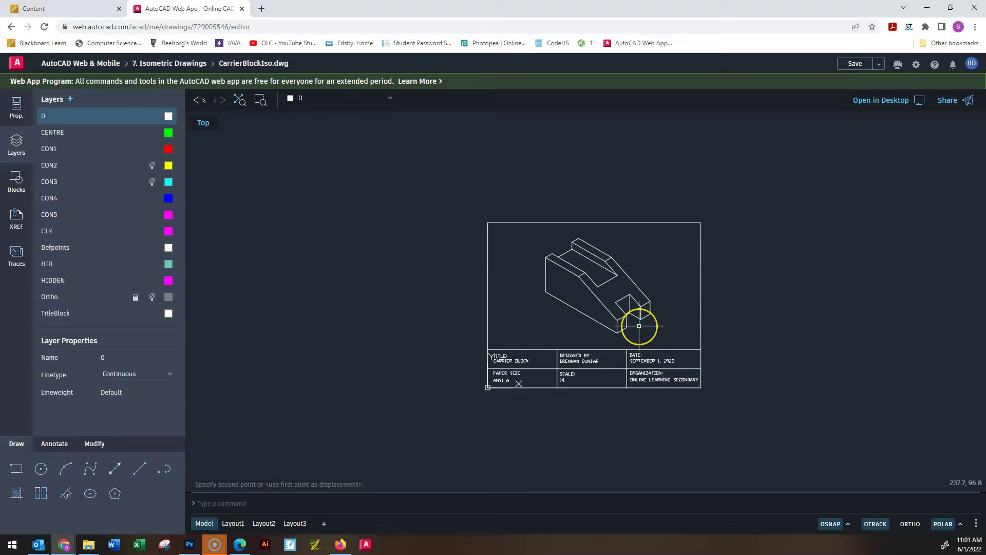
pyautogui.scroll(4, 639, 326)
pyautogui.scroll(-3, 638, 323)
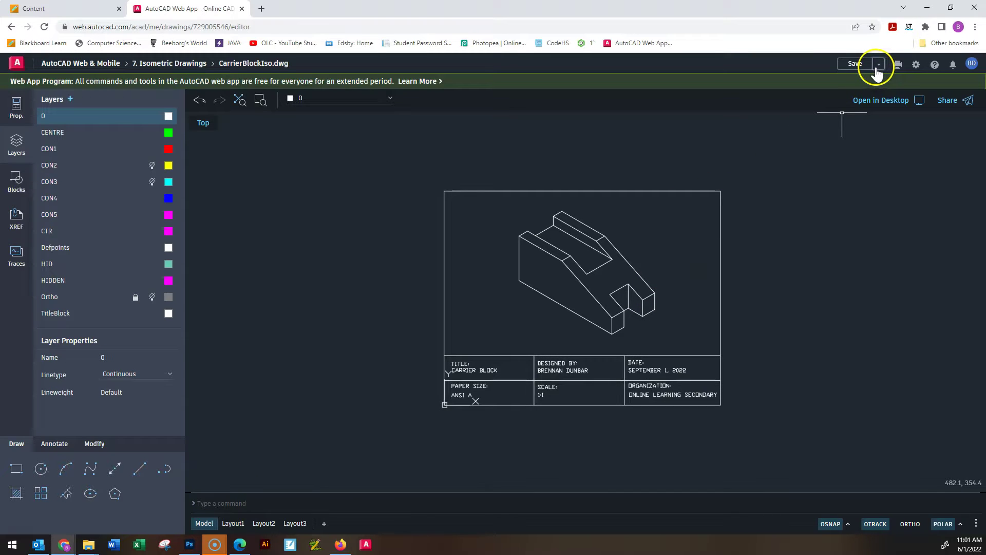
pyautogui.click(856, 65)
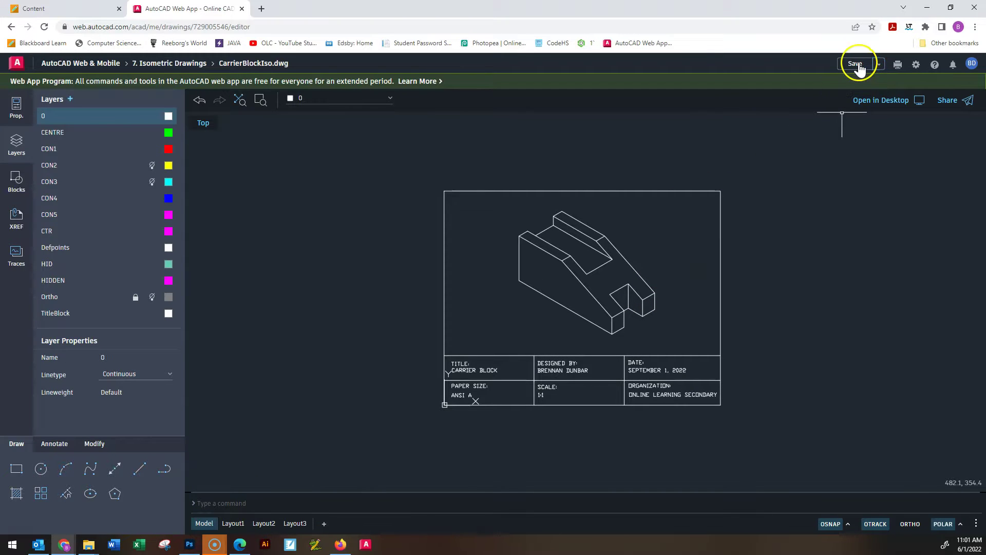
pyautogui.click(392, 449)
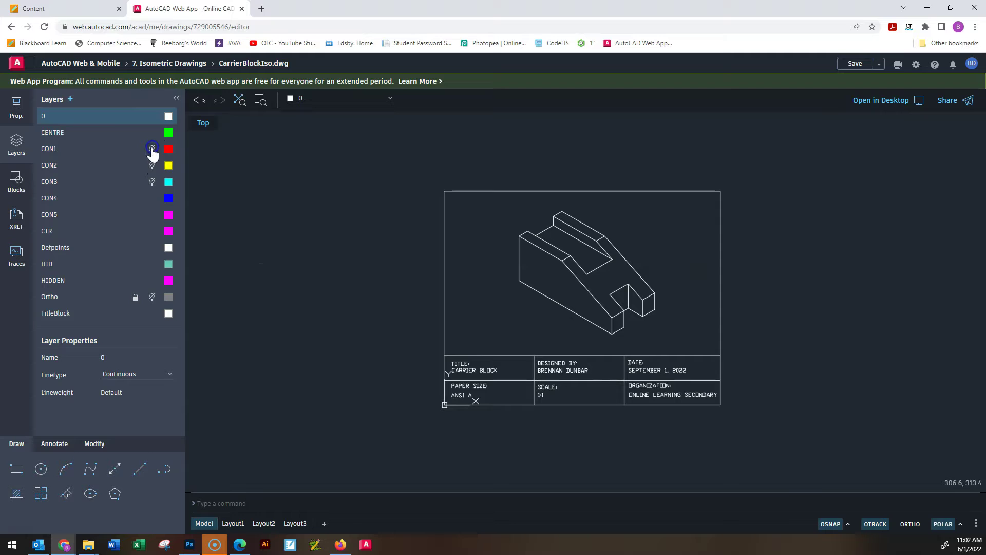
# - Turn layer CON2 back on and compare its construction box with the moved block
pyautogui.click(153, 165)
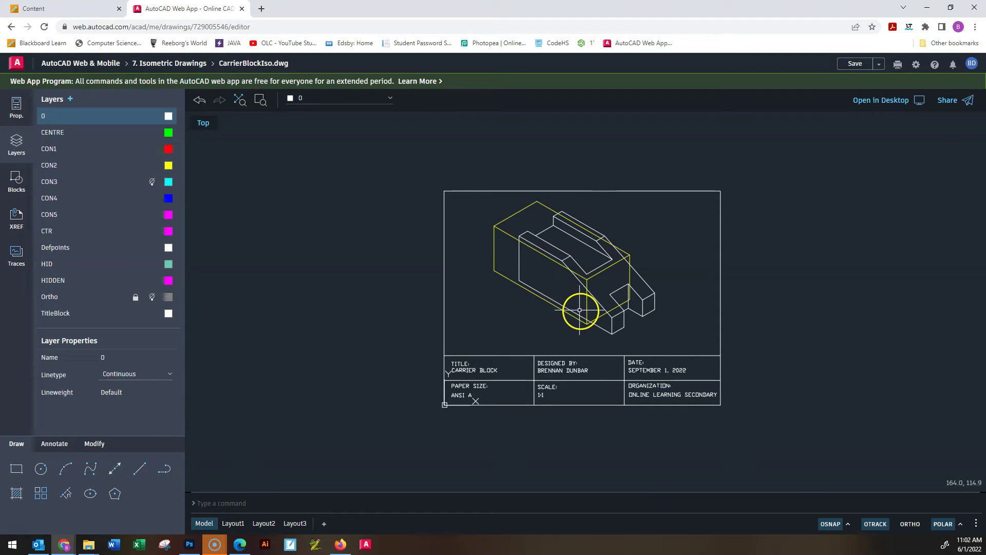
pyautogui.scroll(5, 579, 310)
pyautogui.scroll(-4, 418, 262)
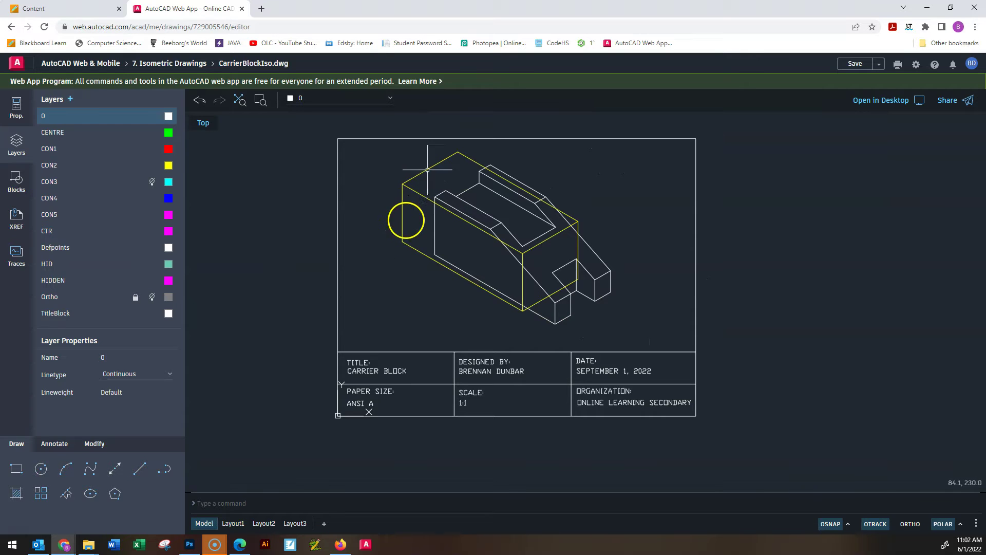
# - Move all edges of the yellow CON2 construction box from its bottom back corner onto the carrier block's matching corner
pyautogui.click(411, 267)
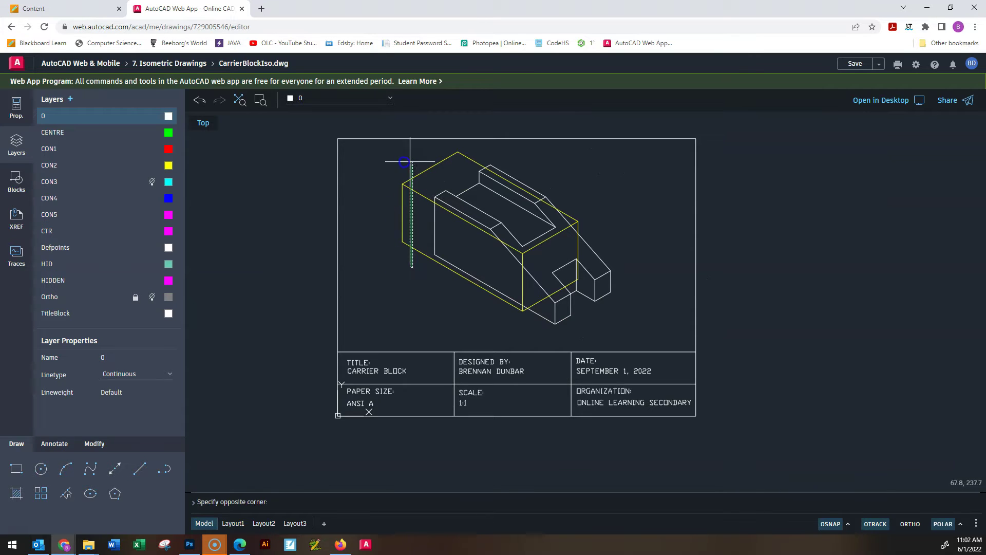
pyautogui.click(388, 170)
pyautogui.click(505, 146)
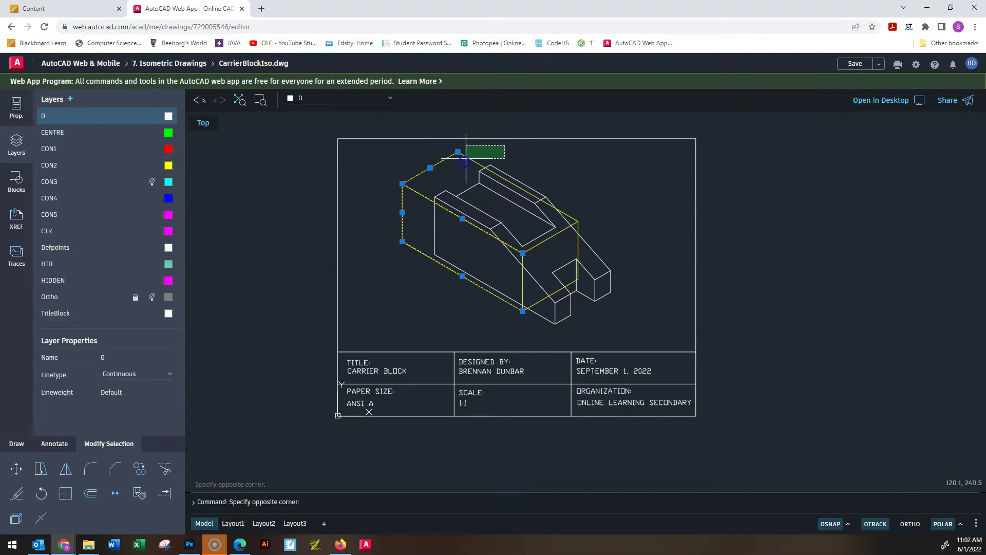
pyautogui.click(464, 155)
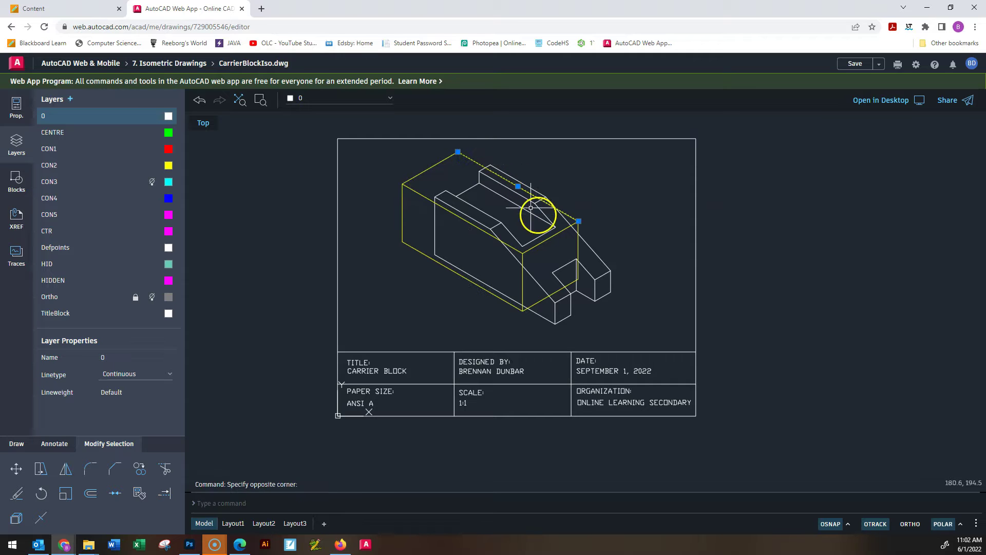
pyautogui.click(443, 171)
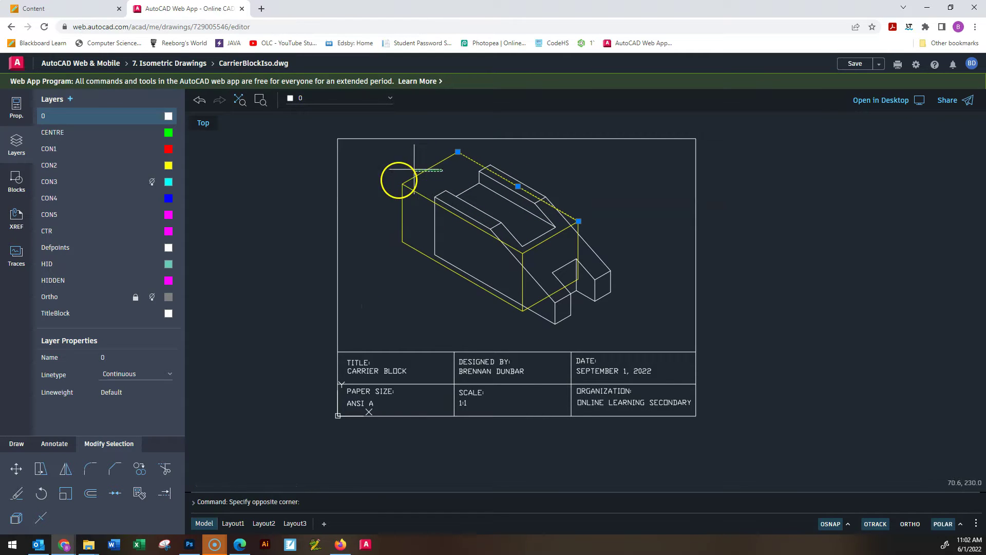
pyautogui.click(386, 191)
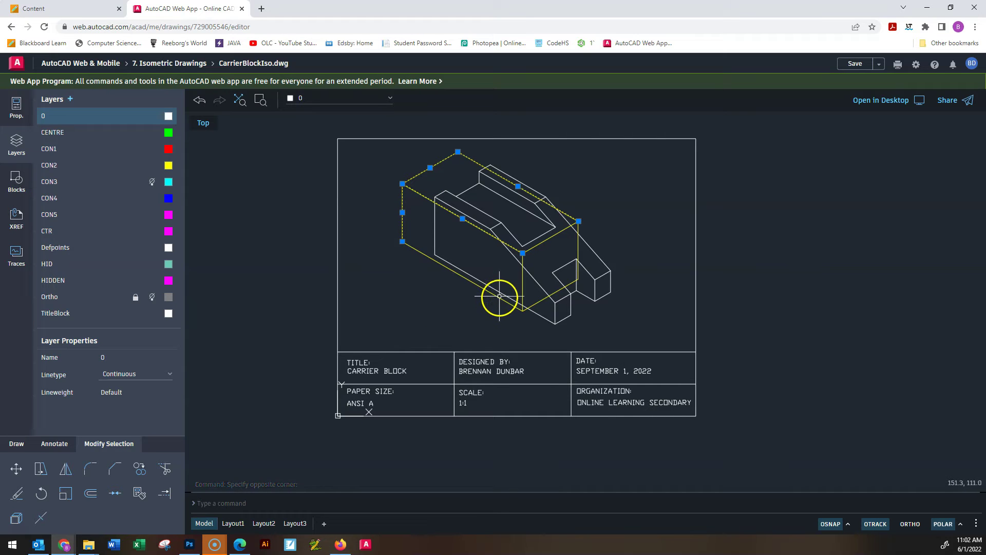
pyautogui.click(513, 283)
pyautogui.click(521, 289)
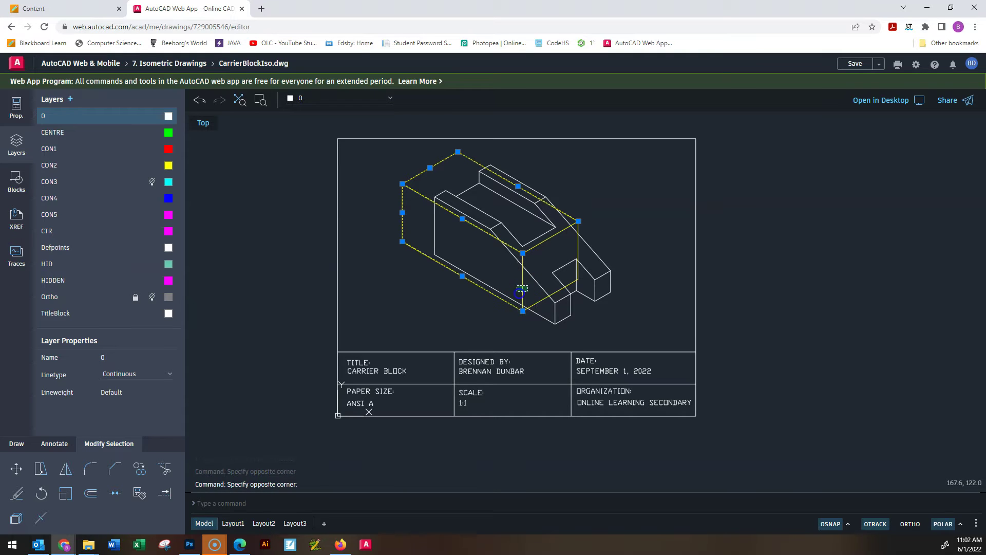
pyautogui.click(539, 303)
pyautogui.moveTo(575, 263); pyautogui.dragTo(562, 233)
pyautogui.click(562, 228)
pyautogui.click(564, 264)
pyautogui.write('m')
pyautogui.press('Return')
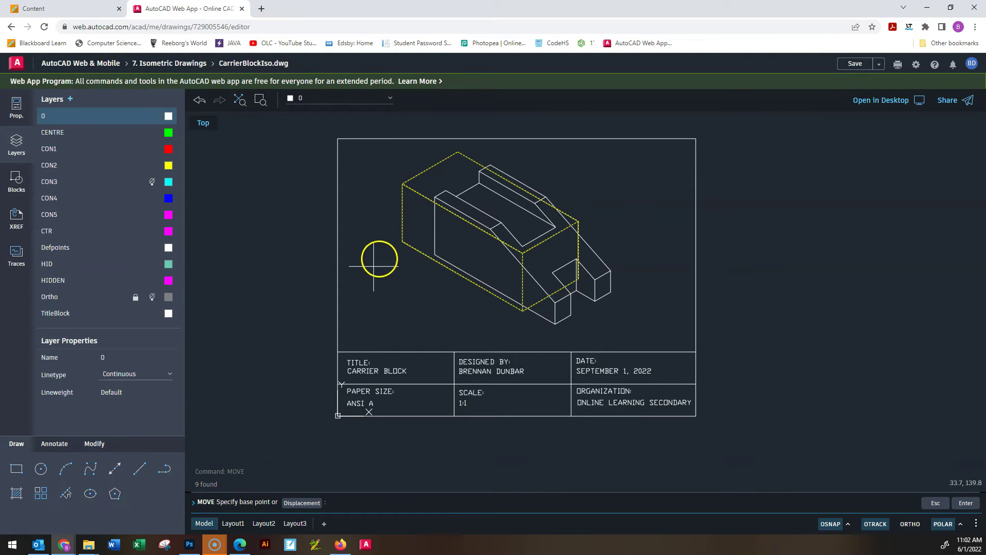
pyautogui.click(402, 241)
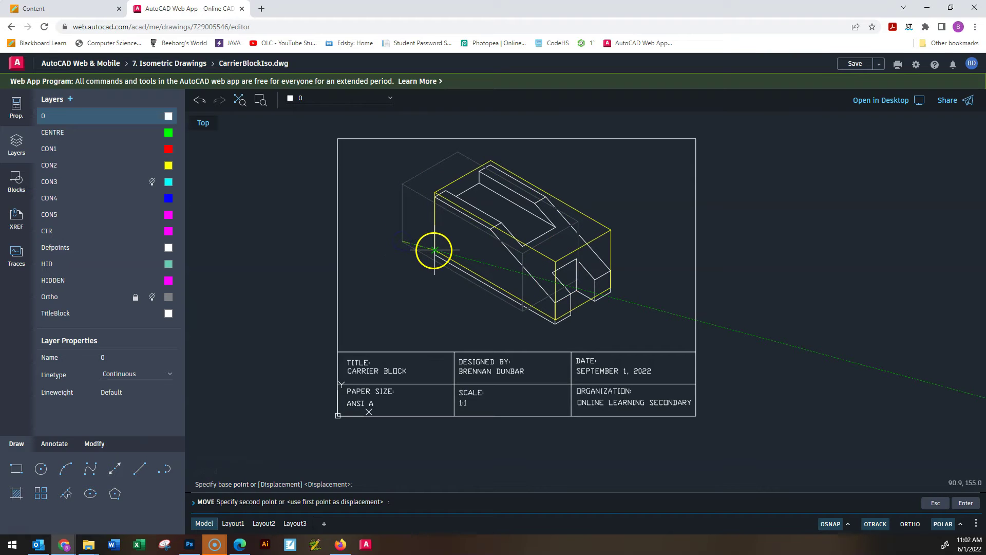
pyautogui.click(434, 256)
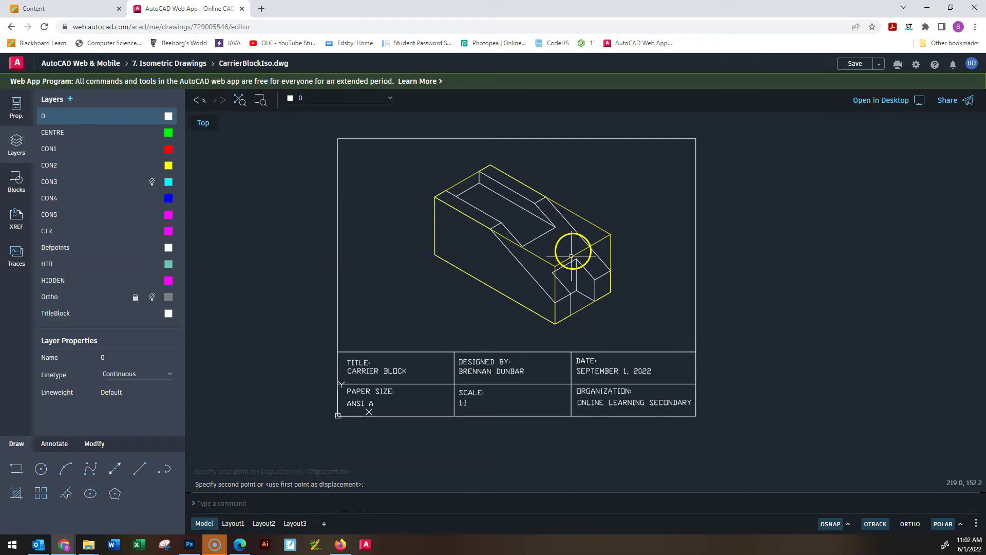
# - Check the construction box's fit around the block, turn off layer CON2 and save the drawing
pyautogui.scroll(2, 573, 254)
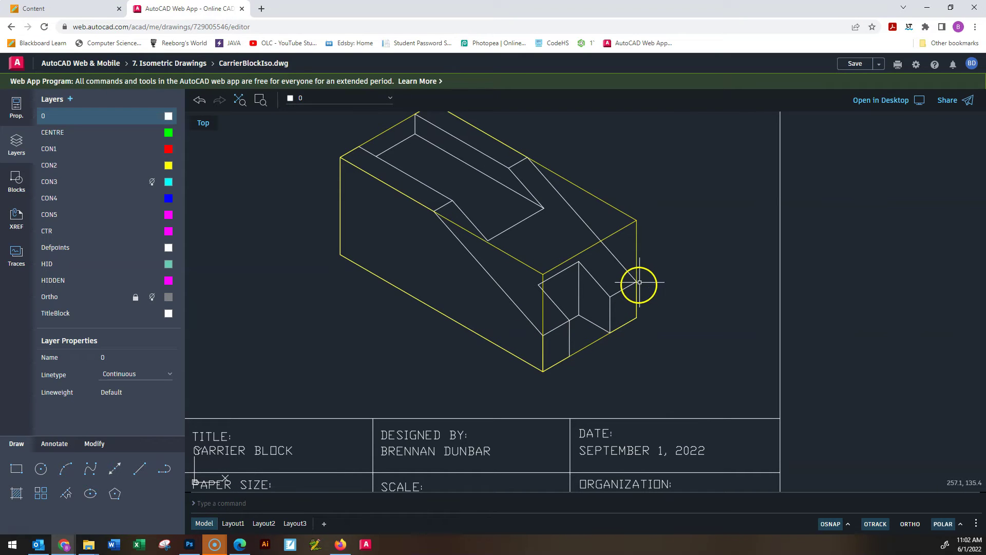
pyautogui.moveTo(548, 233); pyautogui.dragTo(587, 278, button='middle')
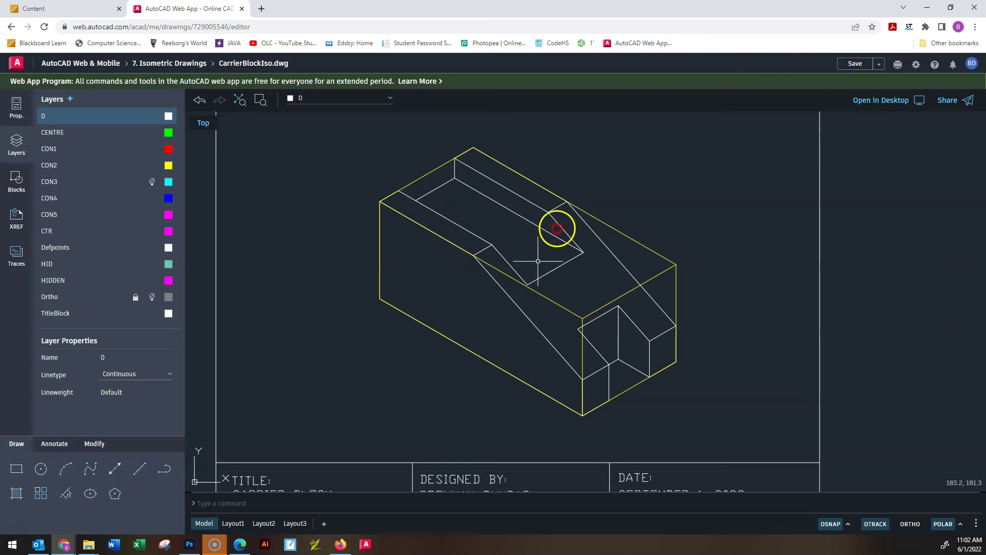
pyautogui.click(142, 209)
pyautogui.click(150, 165)
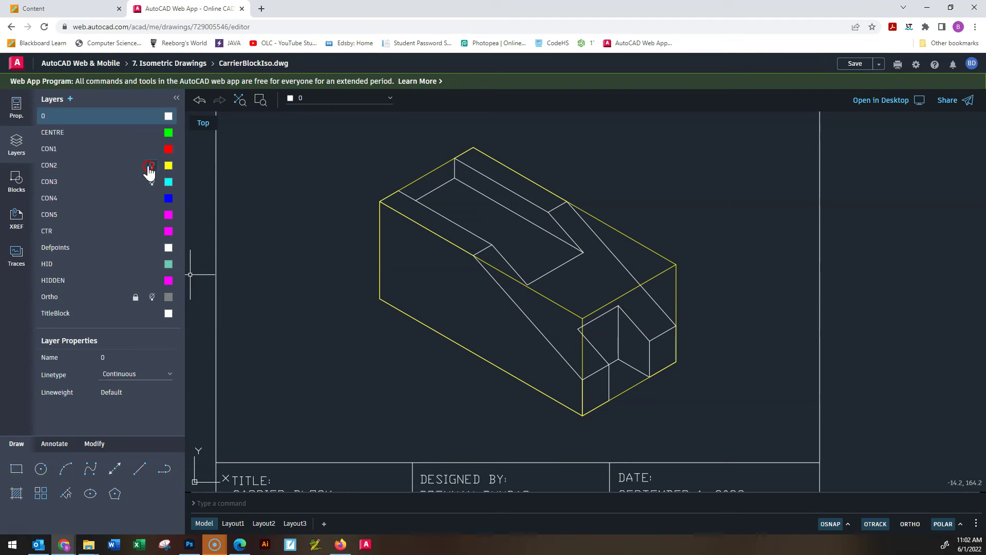
pyautogui.click(316, 249)
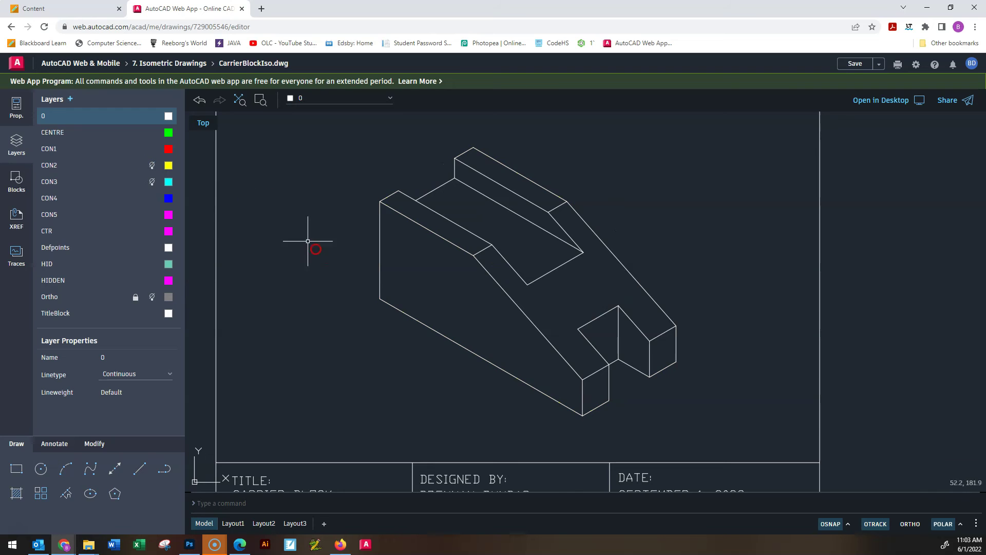
pyautogui.click(853, 64)
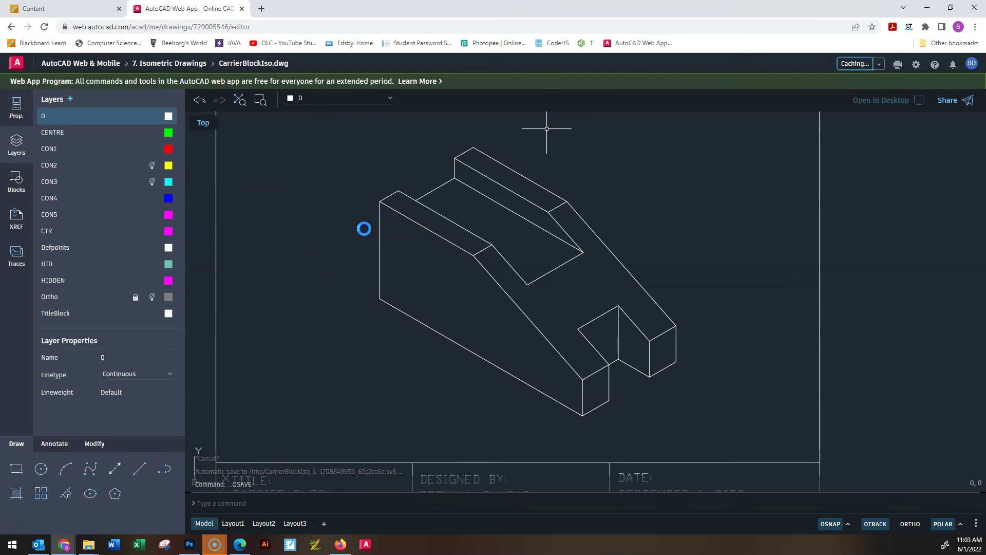